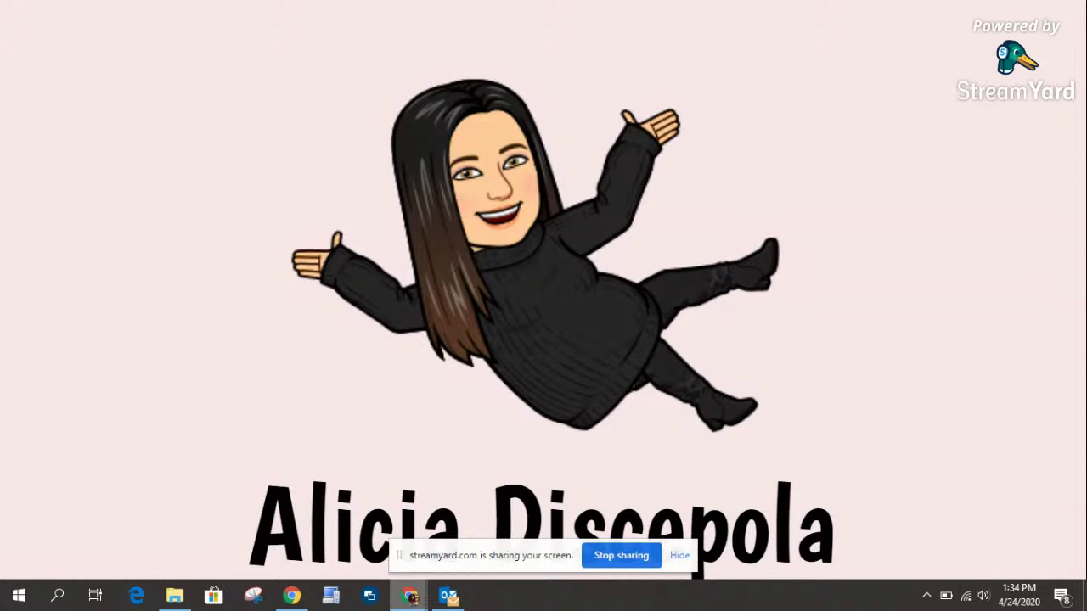
Step: Advance the slideshow to the "Everybody gets grace!" slide, end it, and switch to the Training class in Google Classroom
key("Right")
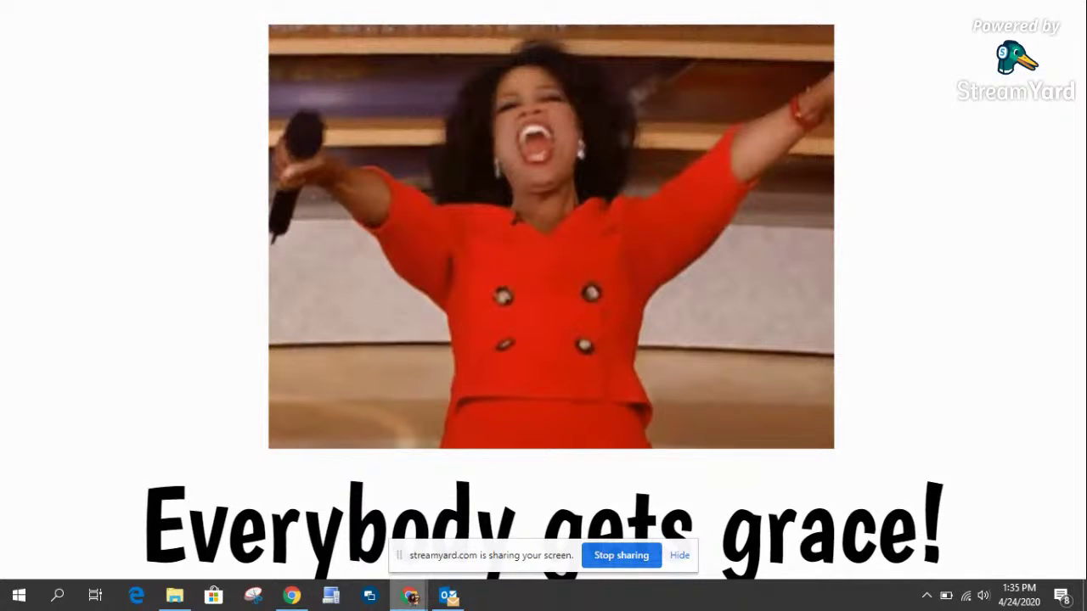
key("Escape")
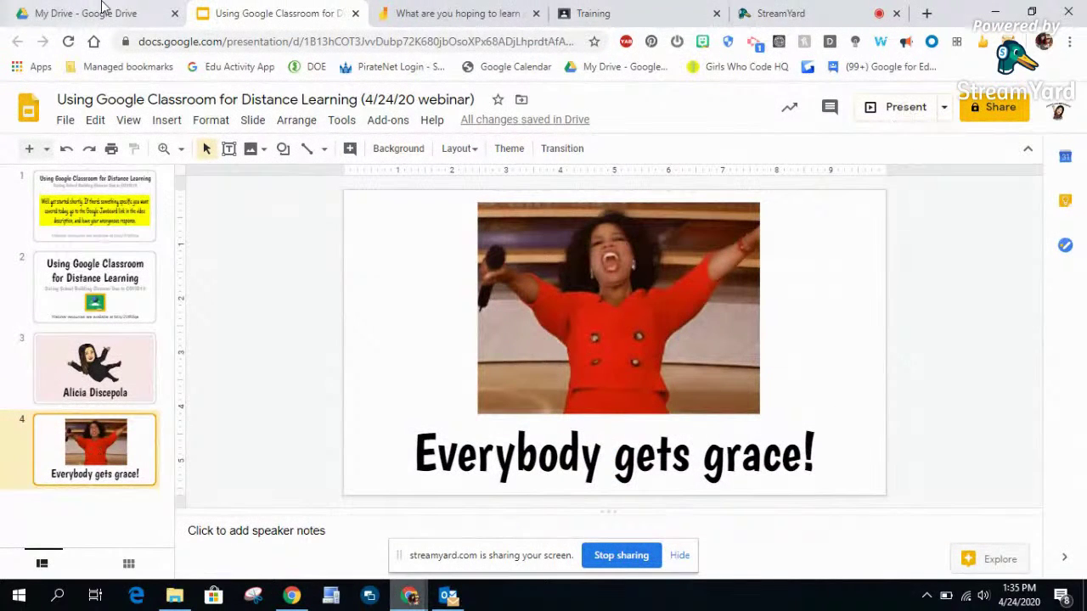
left_click(583, 11)
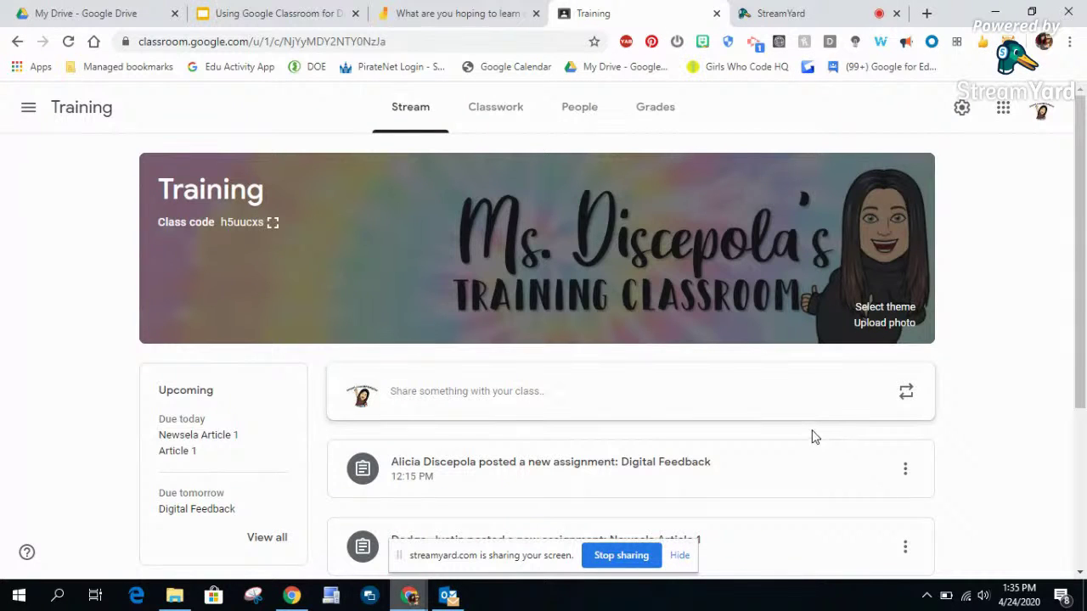
Step: Switch to the StreamYard broadcast studio and unmute the microphone
left_click(765, 13)
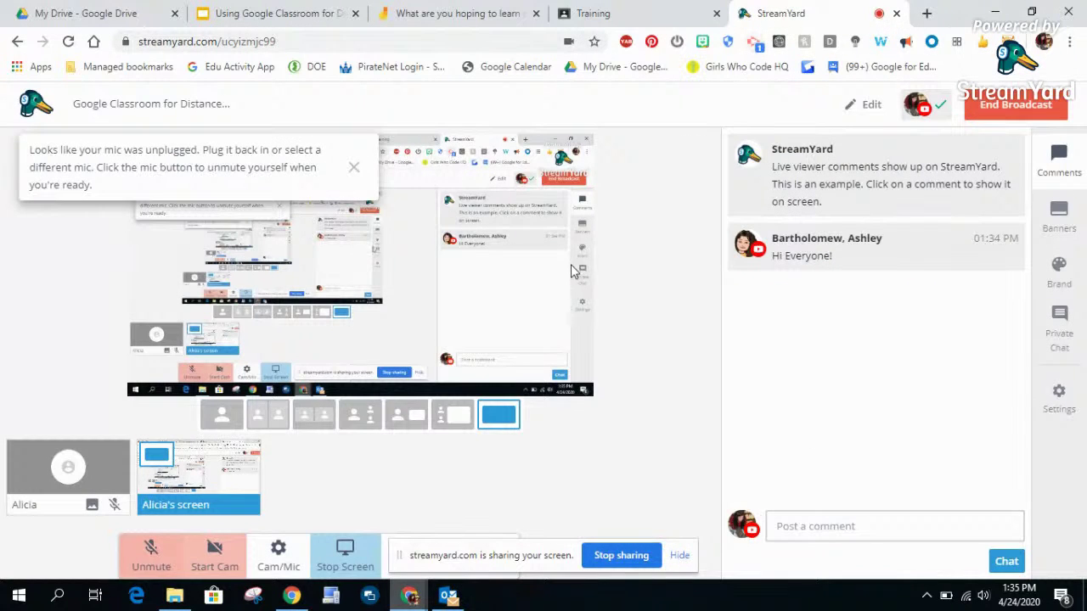
left_click(158, 564)
left_click(158, 565)
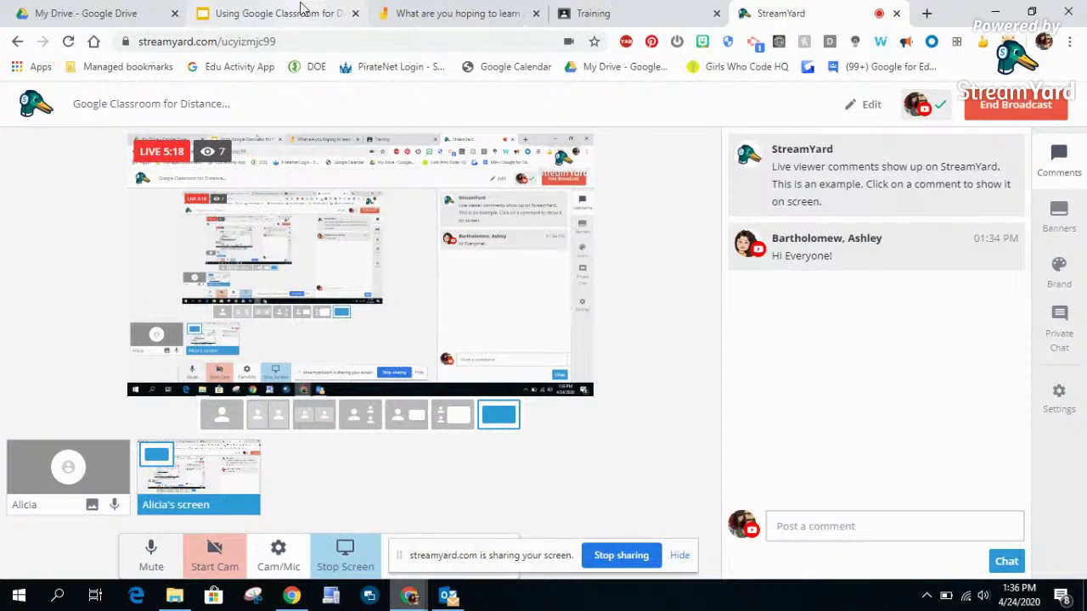
Step: Add the presenter's own feed to the stream and set the layout to show only the shared screen
mouse_move(135, 475)
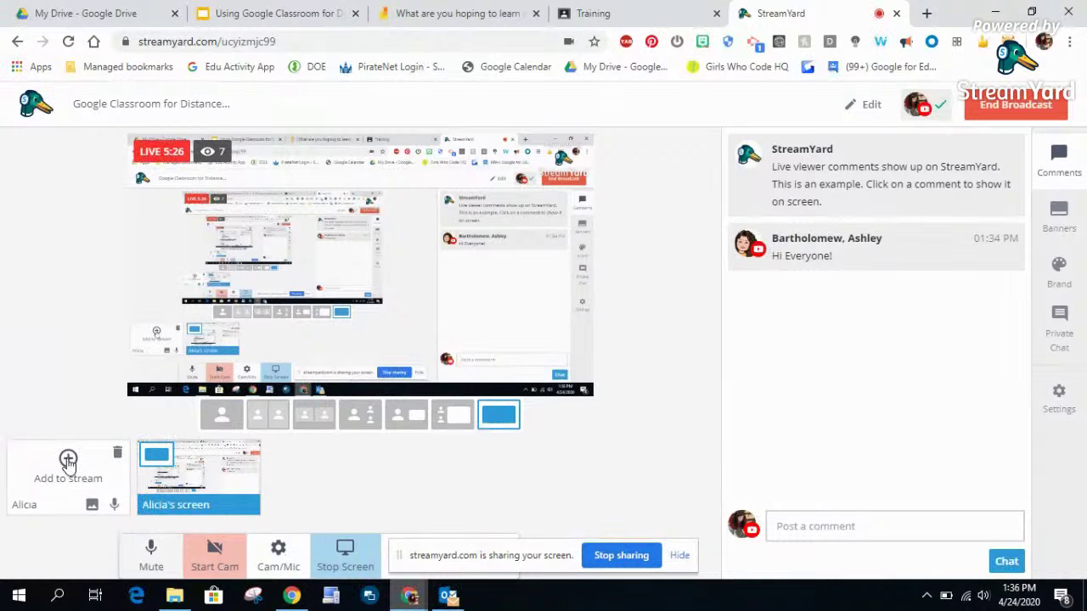
left_click(67, 459)
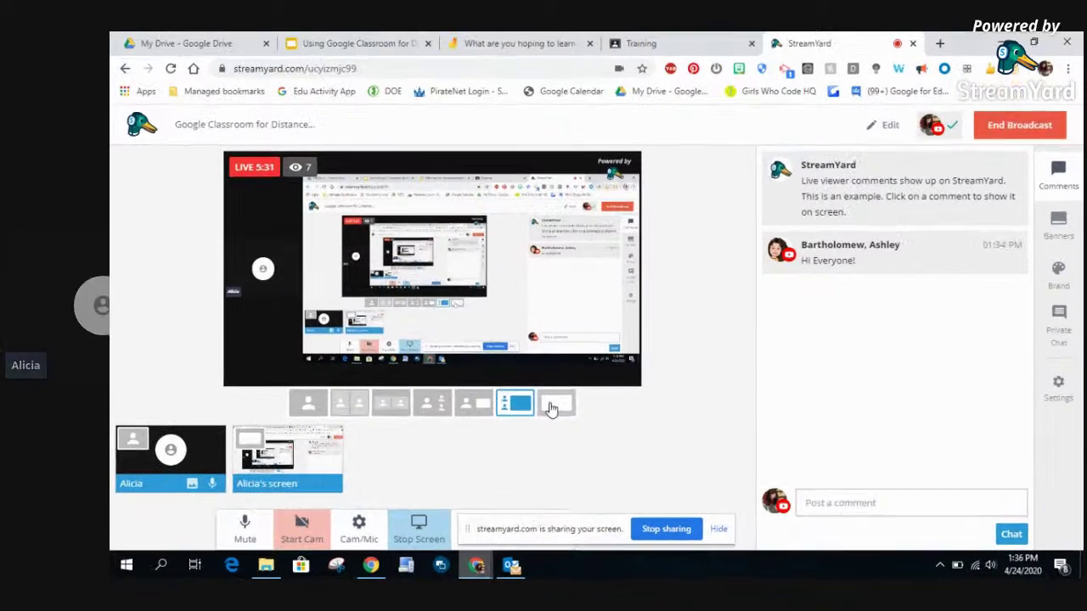
left_click(607, 394)
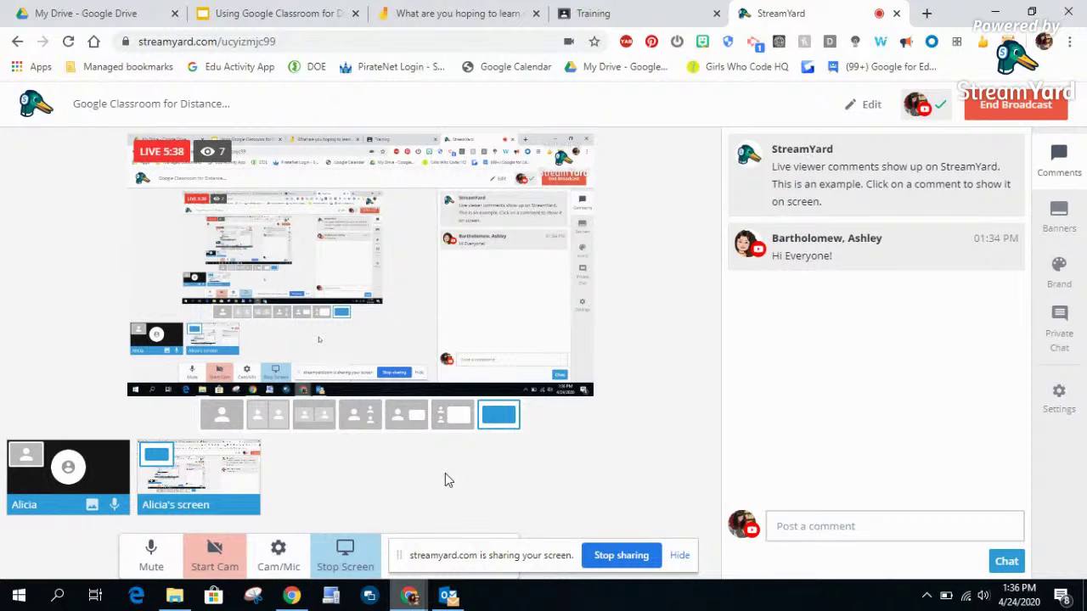
Step: Draft the broadcast comment "Can everyone hear me?" without posting it
left_click(849, 526)
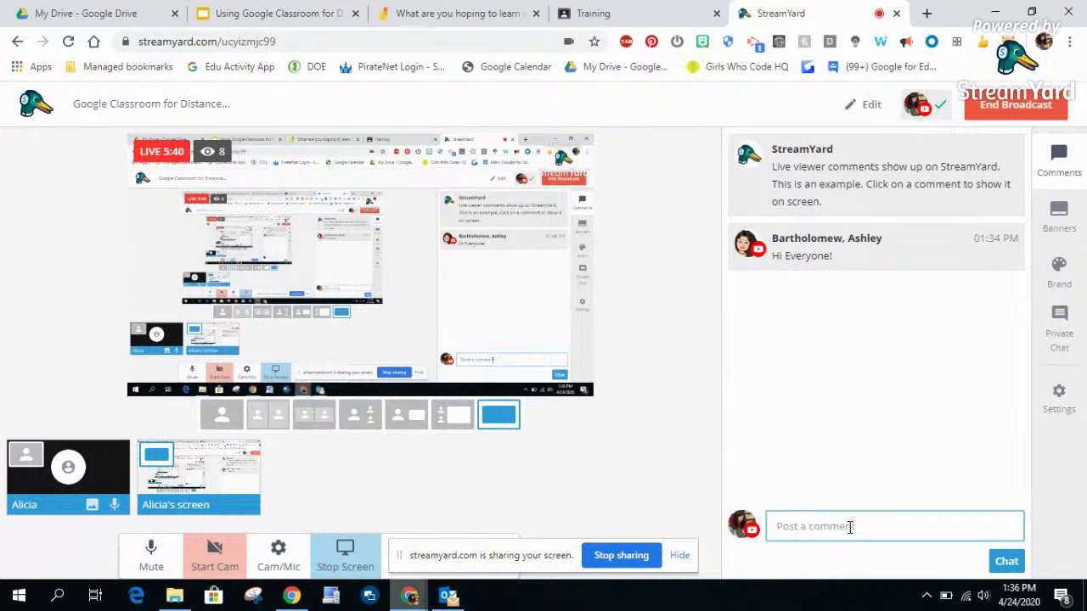
type("I")
key("BackSpace")
type("Can everyone hear me?")
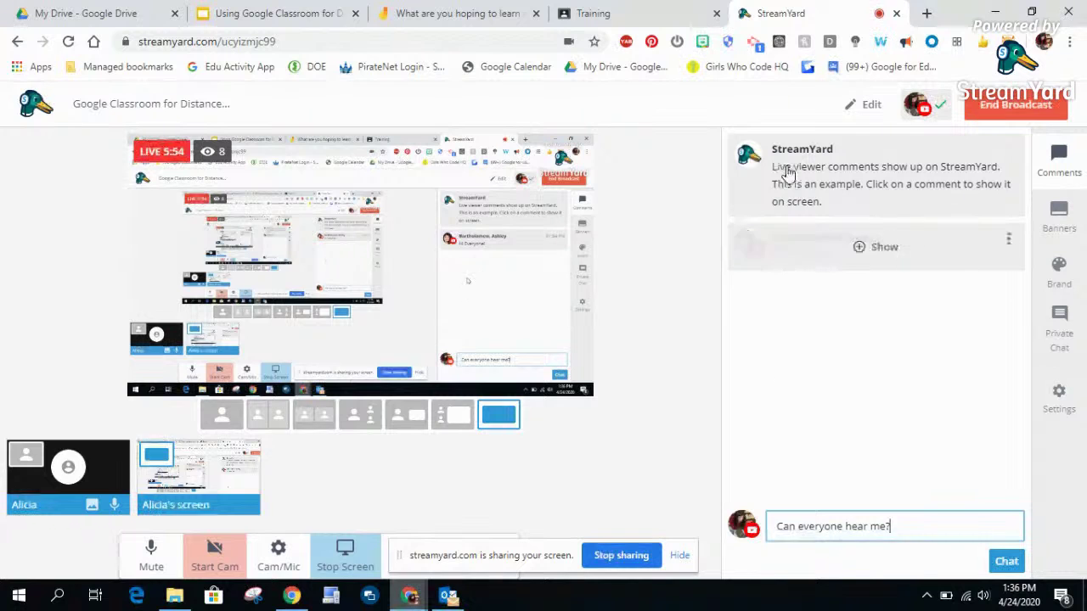
Step: Present the Google Slides deck again from the first slide through "Everybody gets grace!" and exit the slideshow
left_click(277, 12)
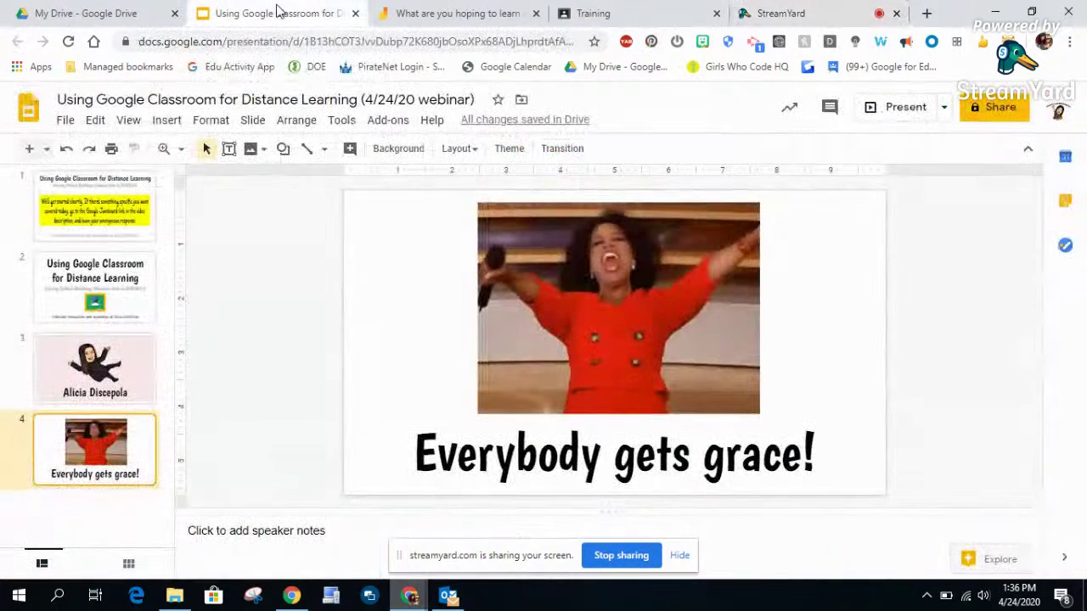
left_click(111, 212)
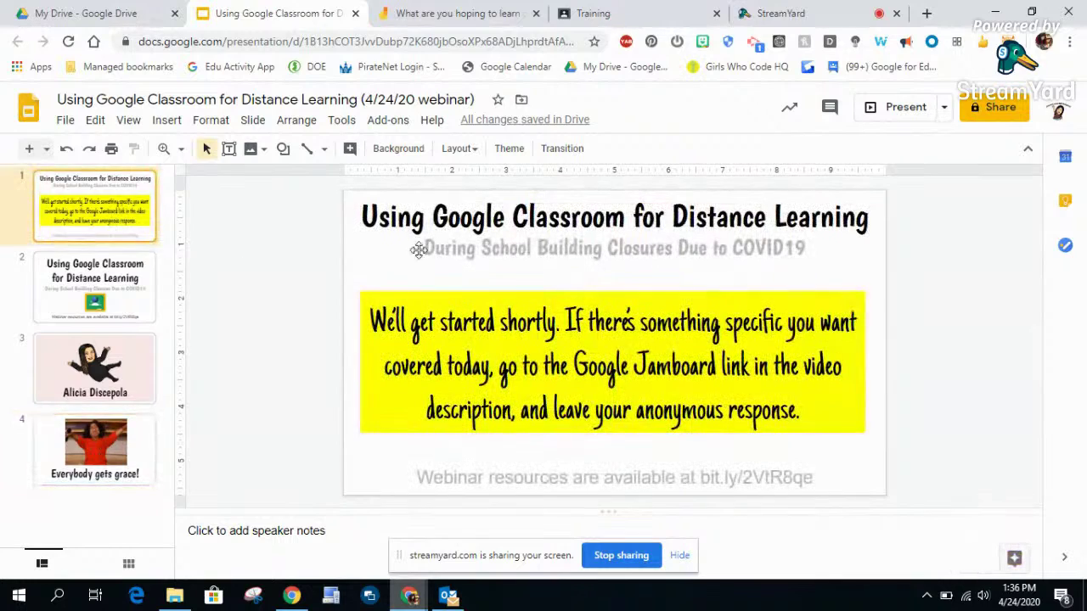
left_click(897, 109)
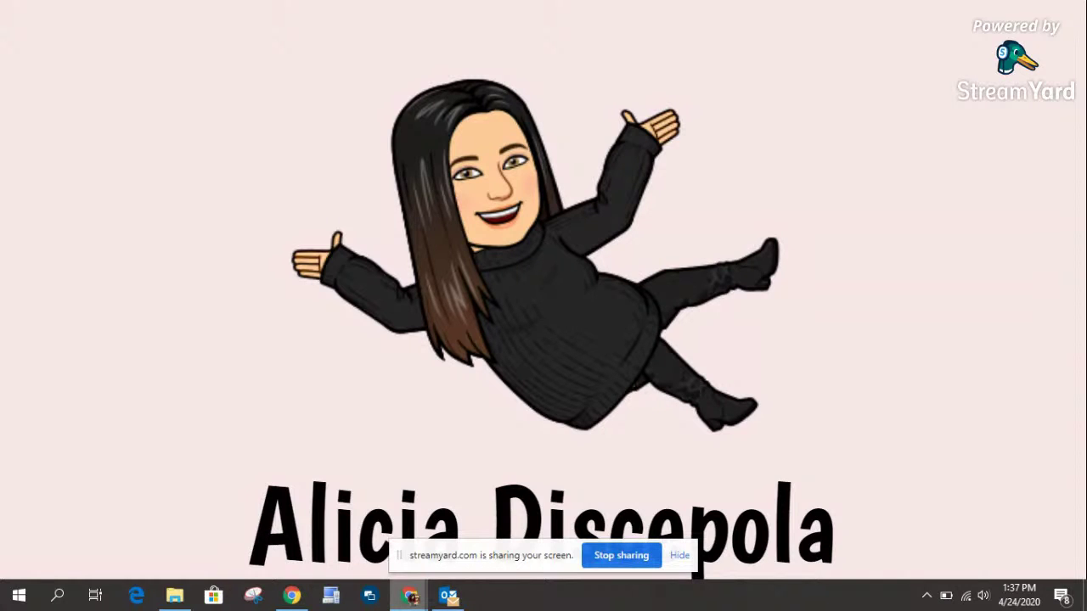
key("Right")
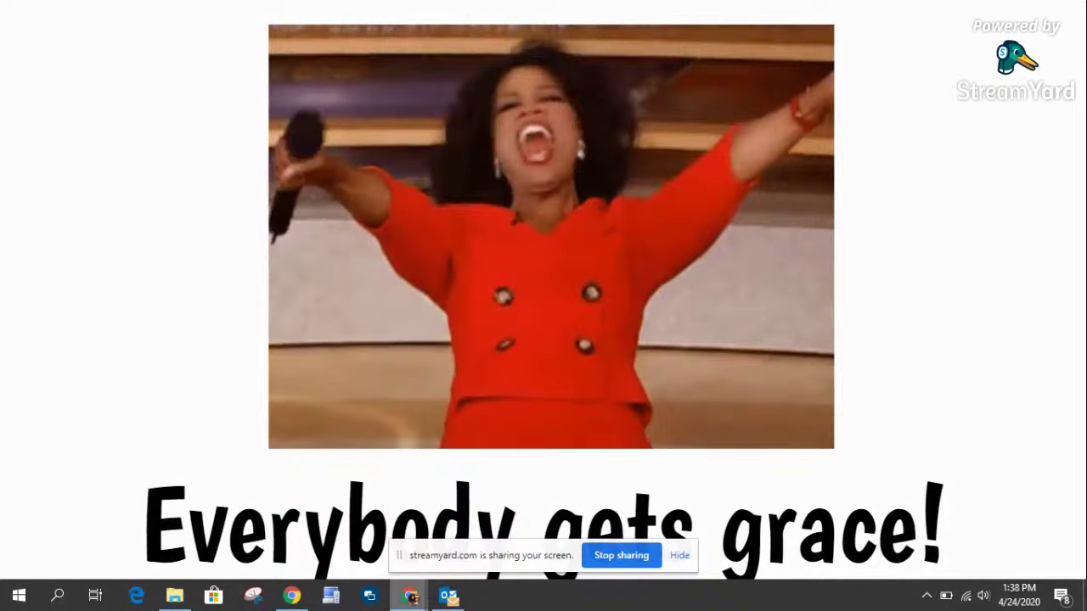
key("Escape")
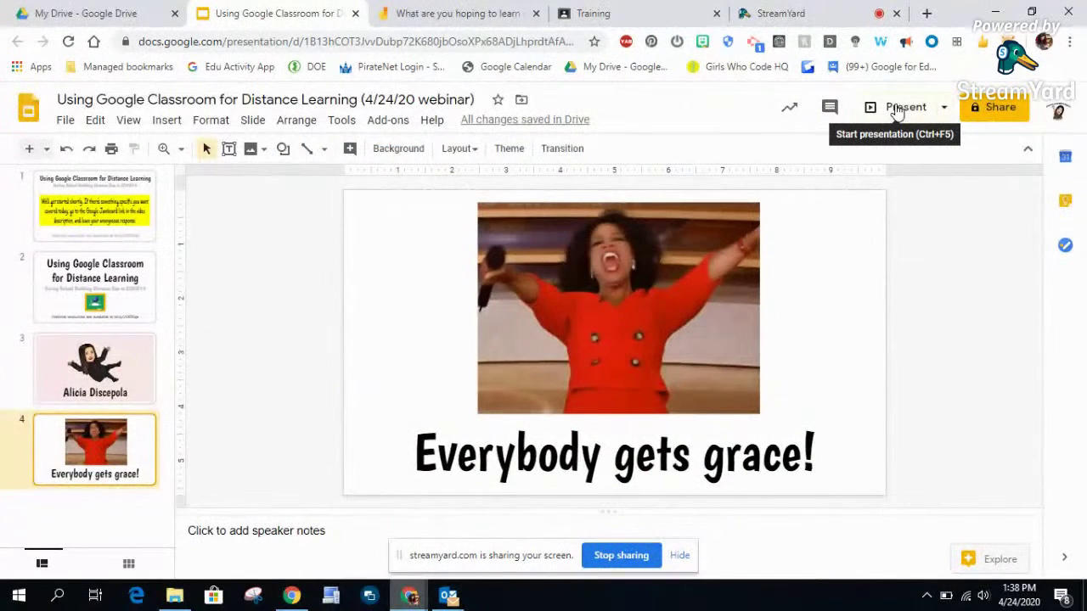
Step: Return to StreamYard, extend the drafted comment to "Can everyone hear me and see my screen?" and post it
left_click(803, 13)
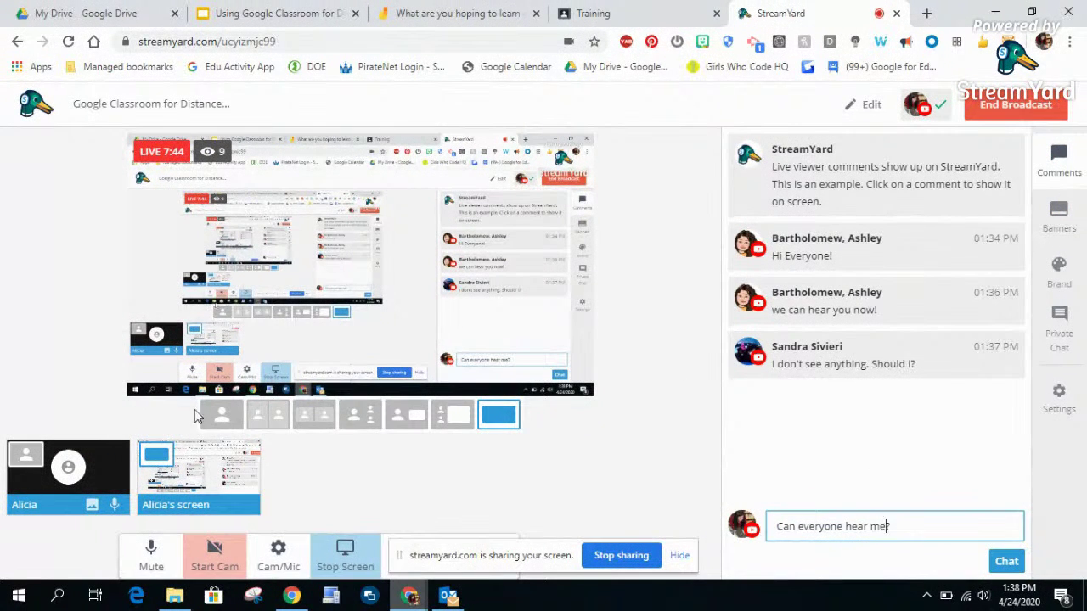
mouse_move(176, 482)
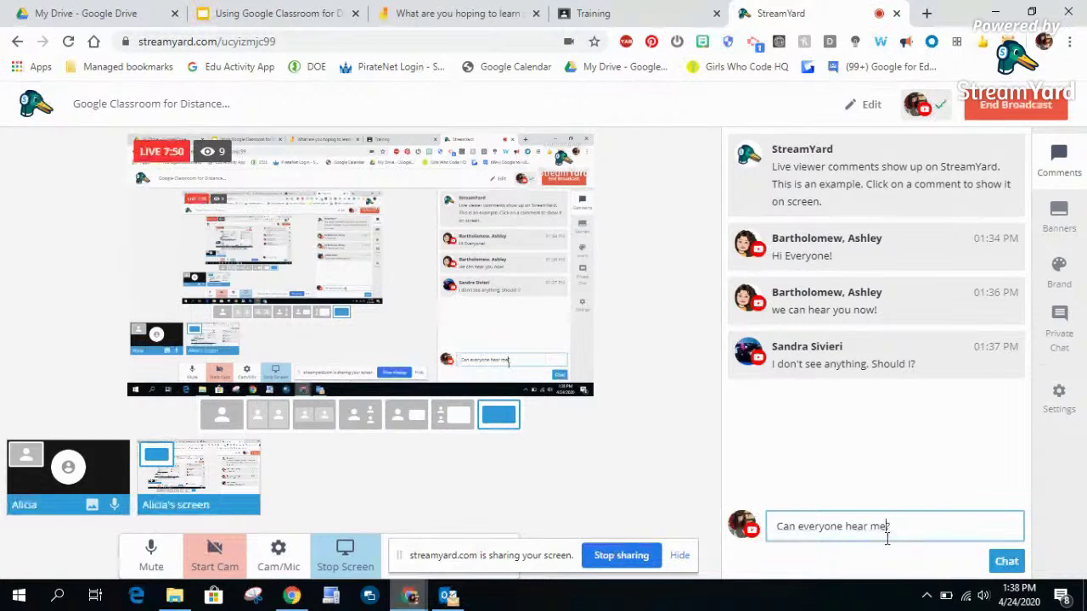
left_click_drag(847, 526, 1019, 529)
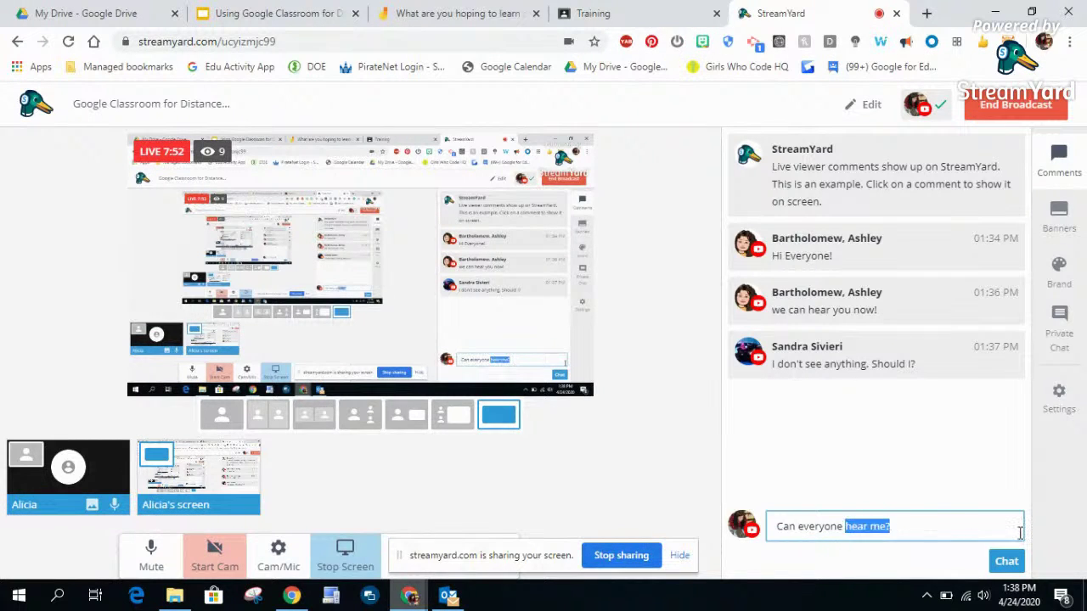
type("hear me and ")
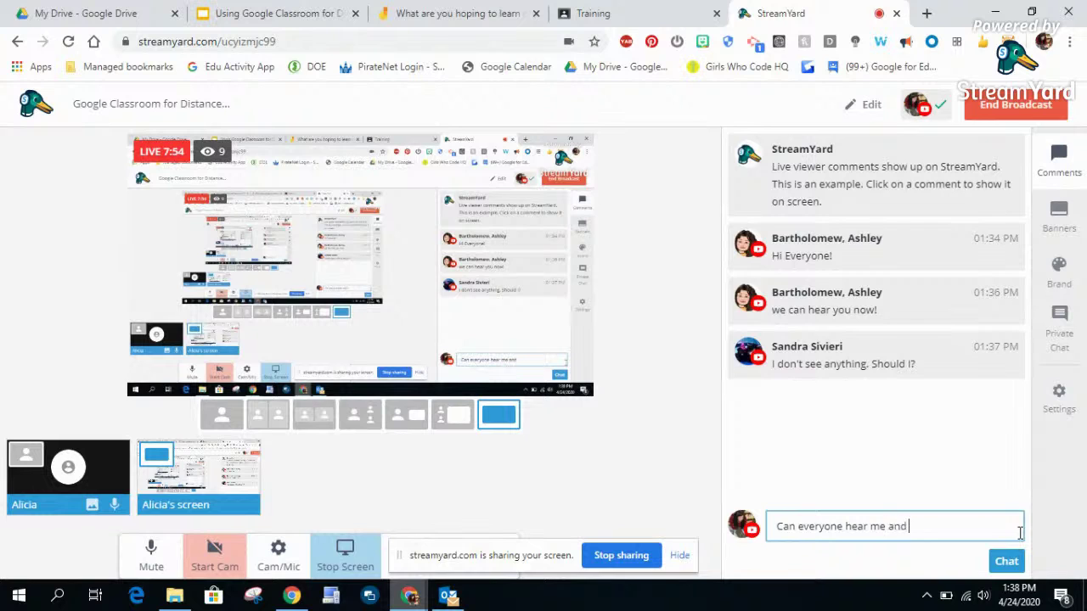
type("see my screen?")
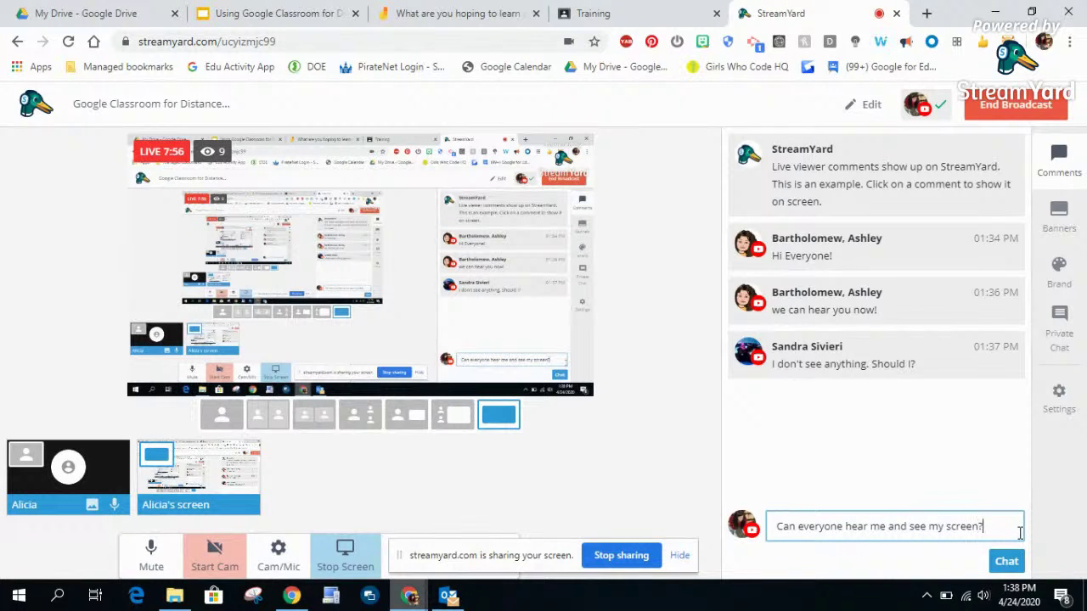
left_click(1008, 564)
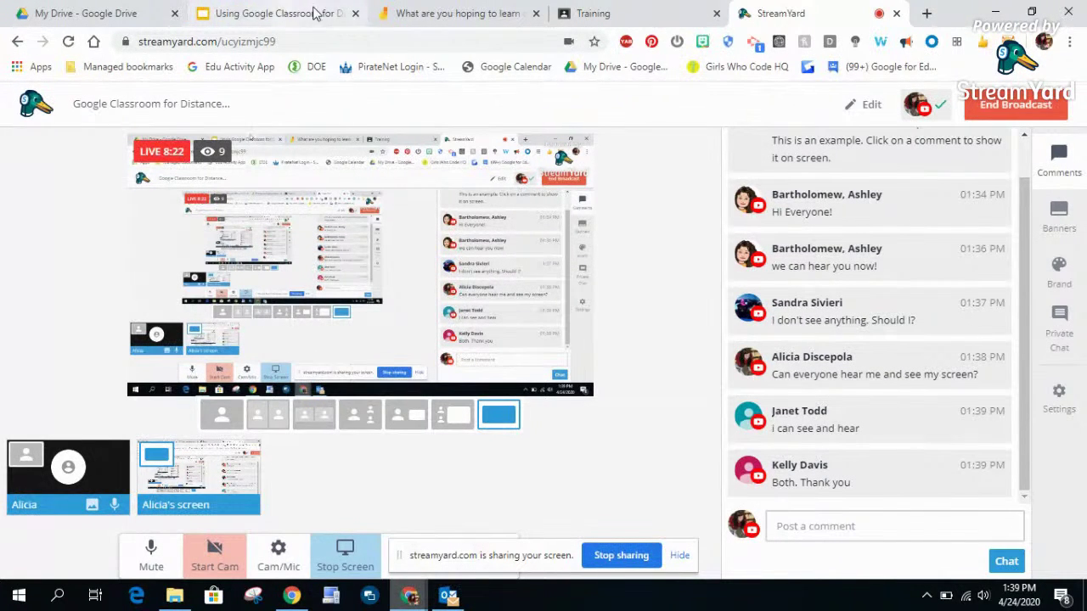
Step: Show the Training class stream, switch to Google Drive, and open the Classroom folder in My Drive
left_click(596, 10)
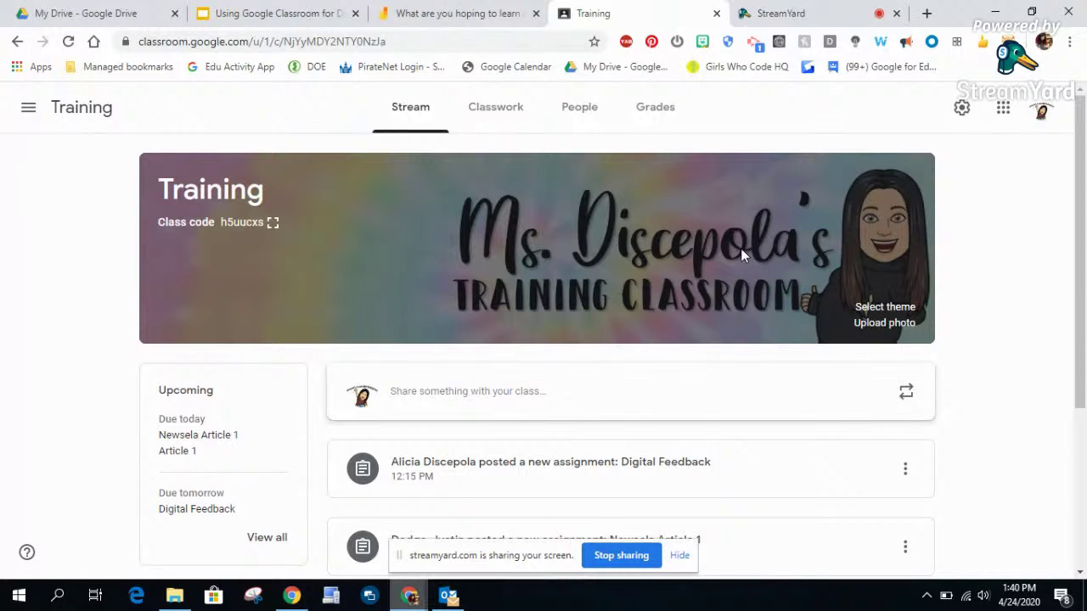
left_click(80, 14)
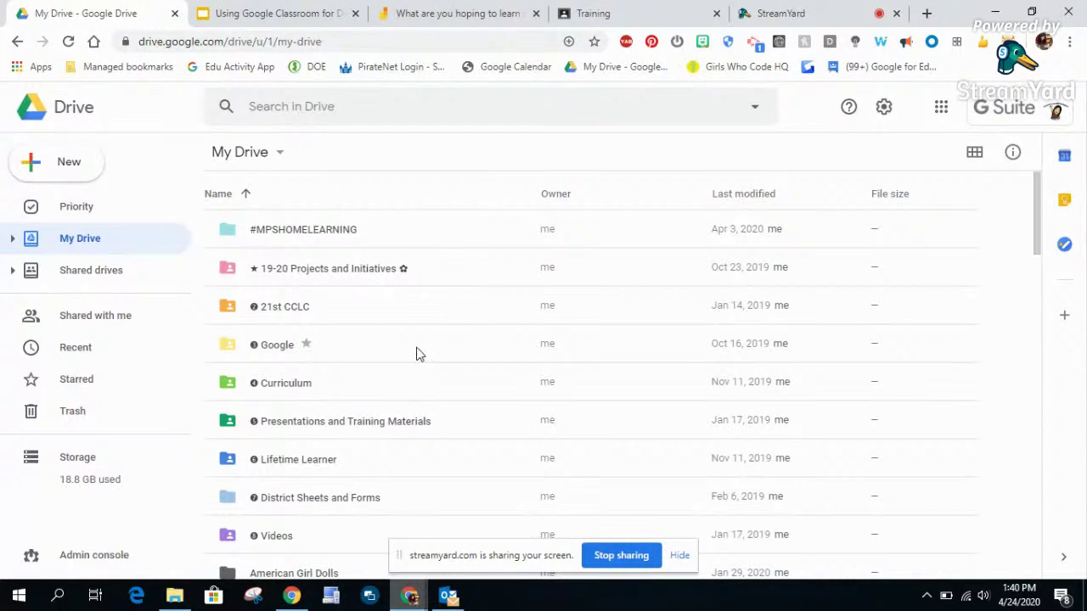
scroll(416, 352, "down", 6)
scroll(416, 352, "up", 3)
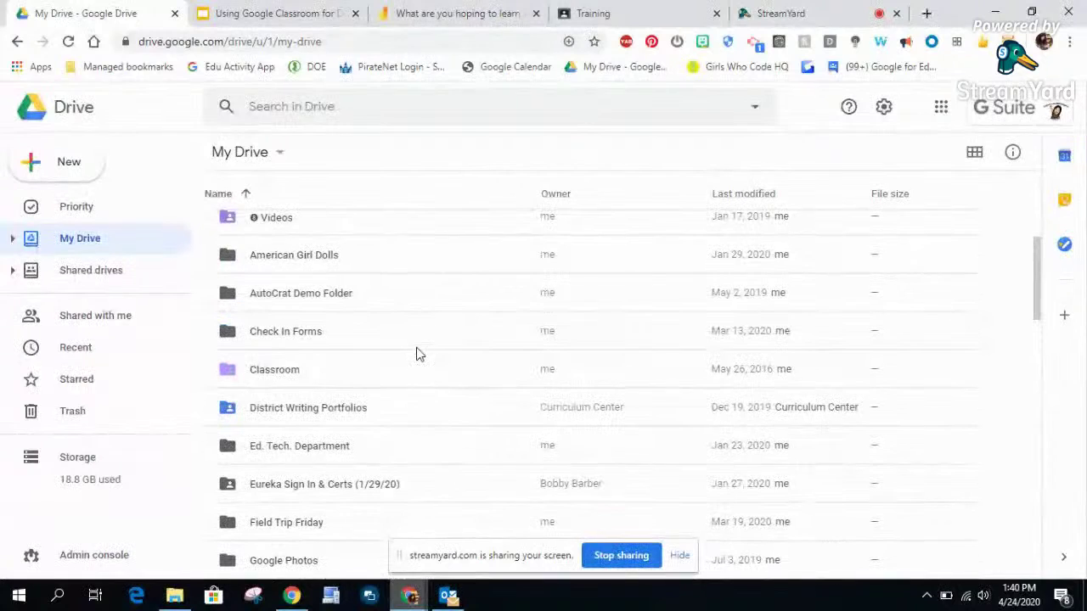
double_click(281, 378)
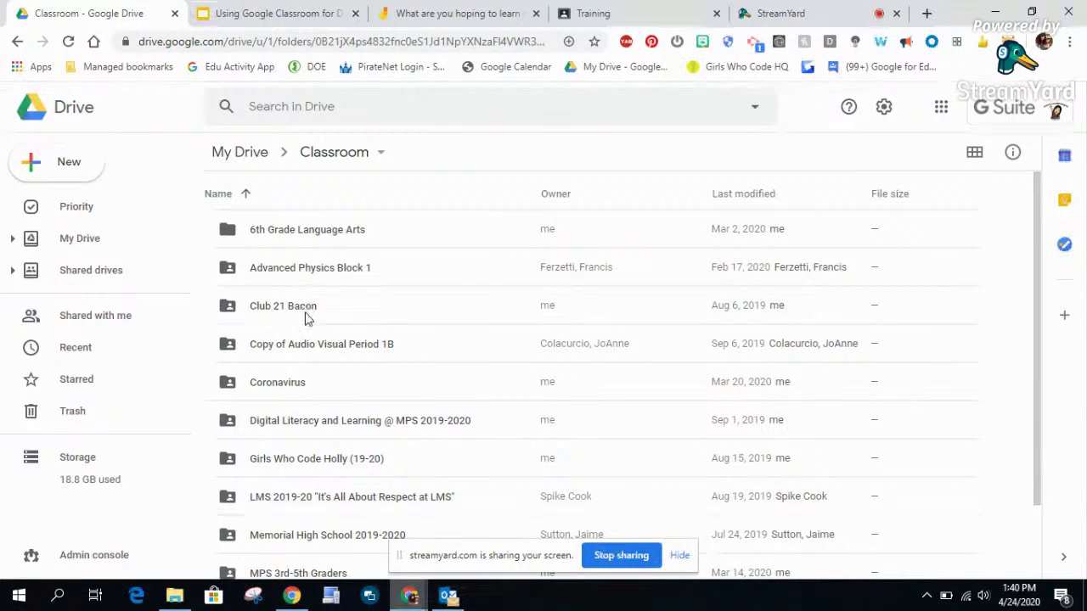
Step: Browse the Club 21 Bacon class folder and its "Getting to Know You (and Google Docs too)" assignment folder, finishing back in My Drive
scroll(307, 322, "down", 1)
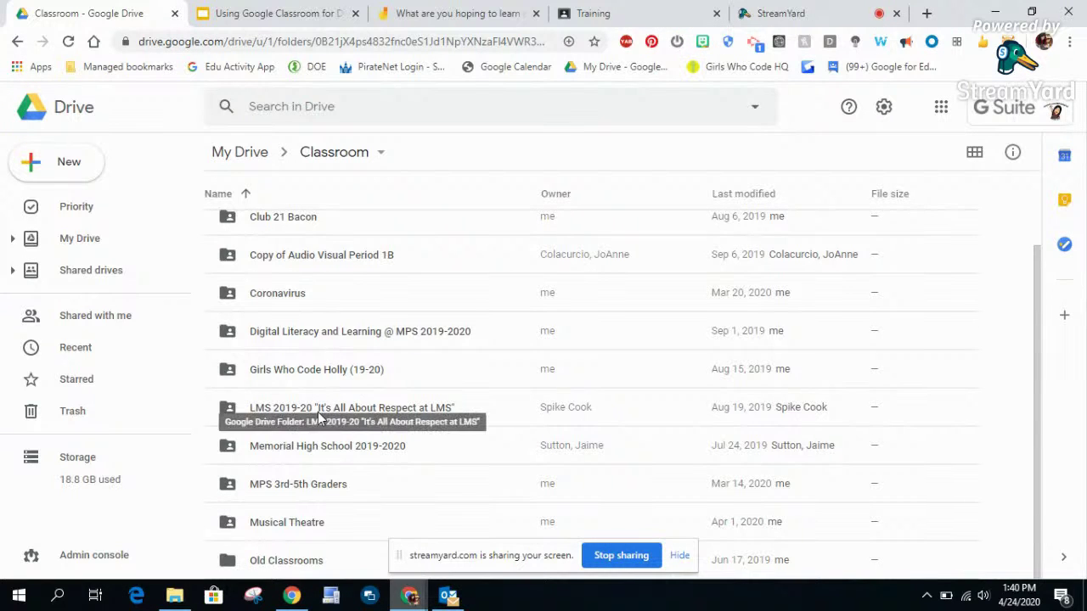
scroll(315, 412, "up", 1)
double_click(284, 306)
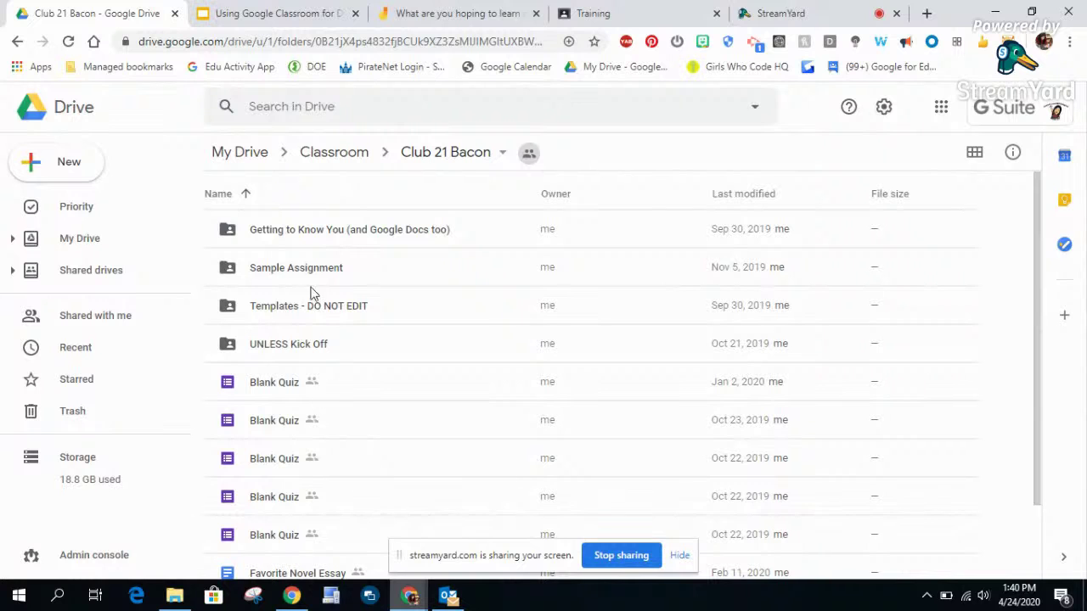
scroll(344, 462, "down", 1)
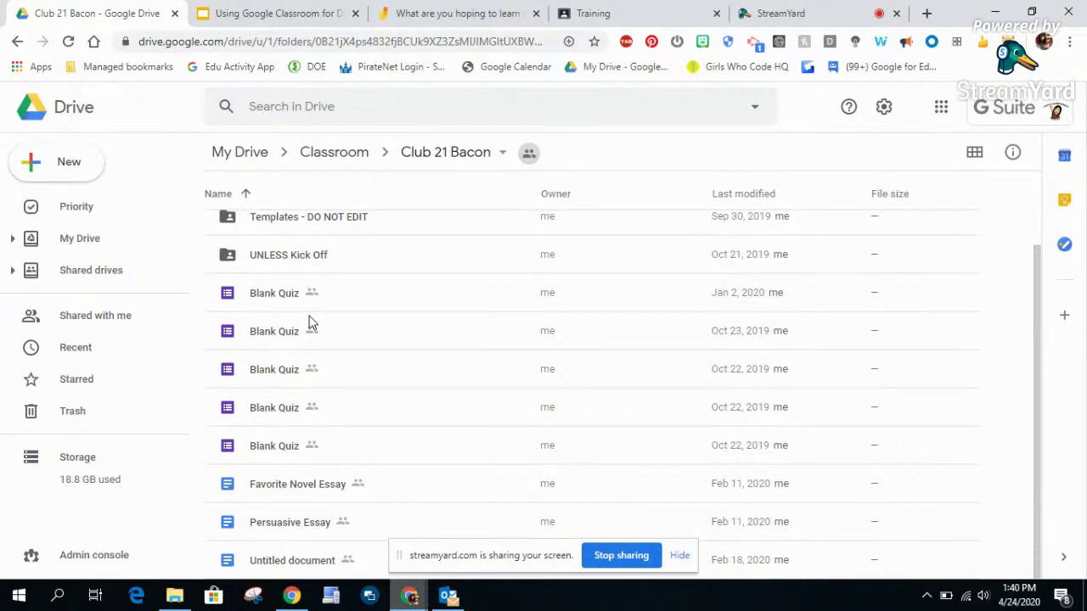
scroll(303, 378, "up", 1)
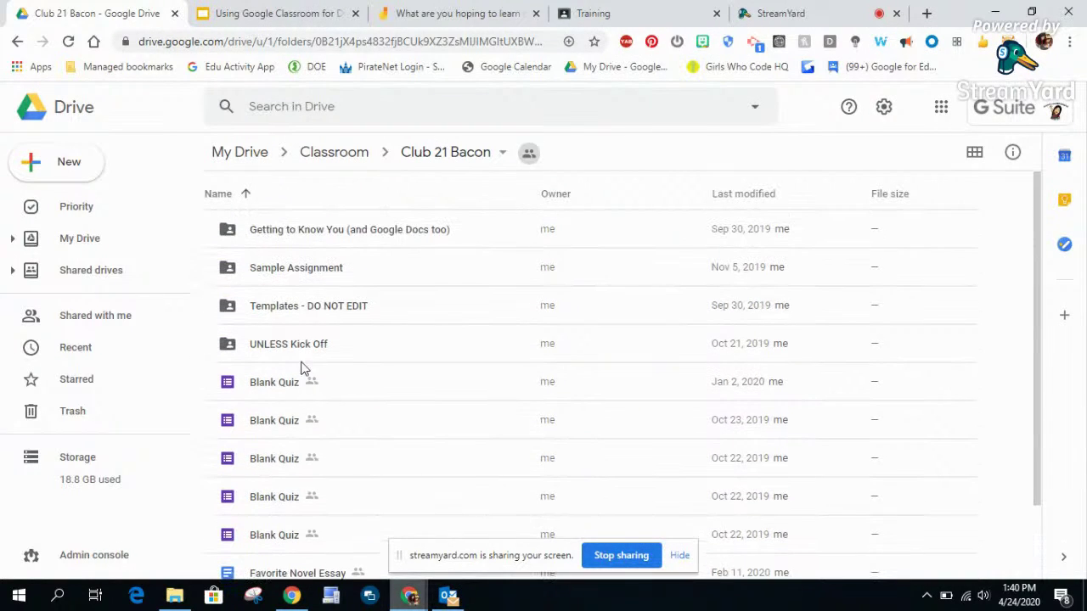
double_click(315, 234)
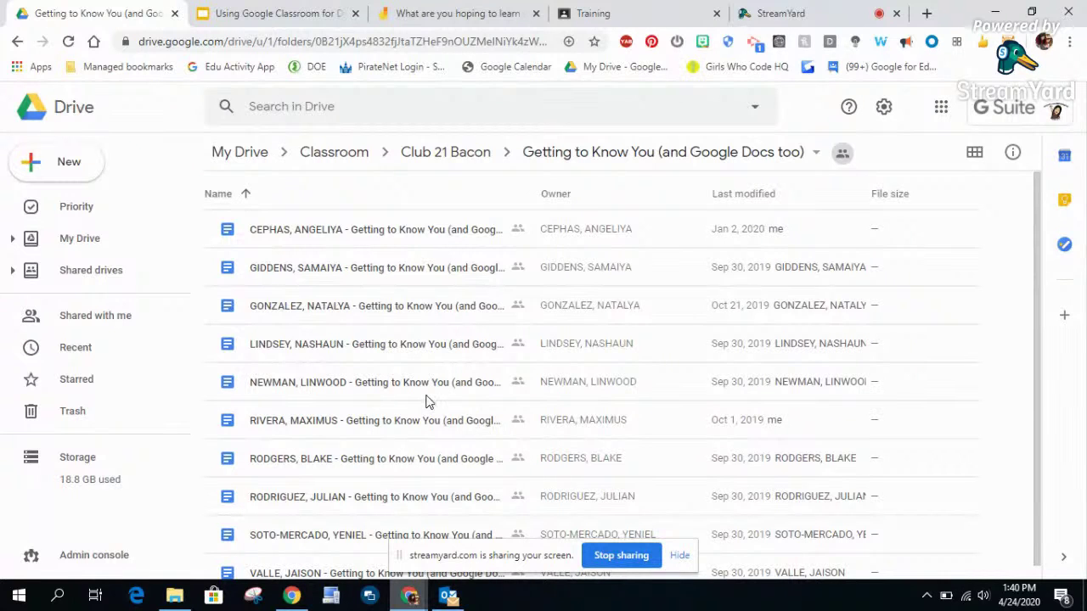
left_click(255, 160)
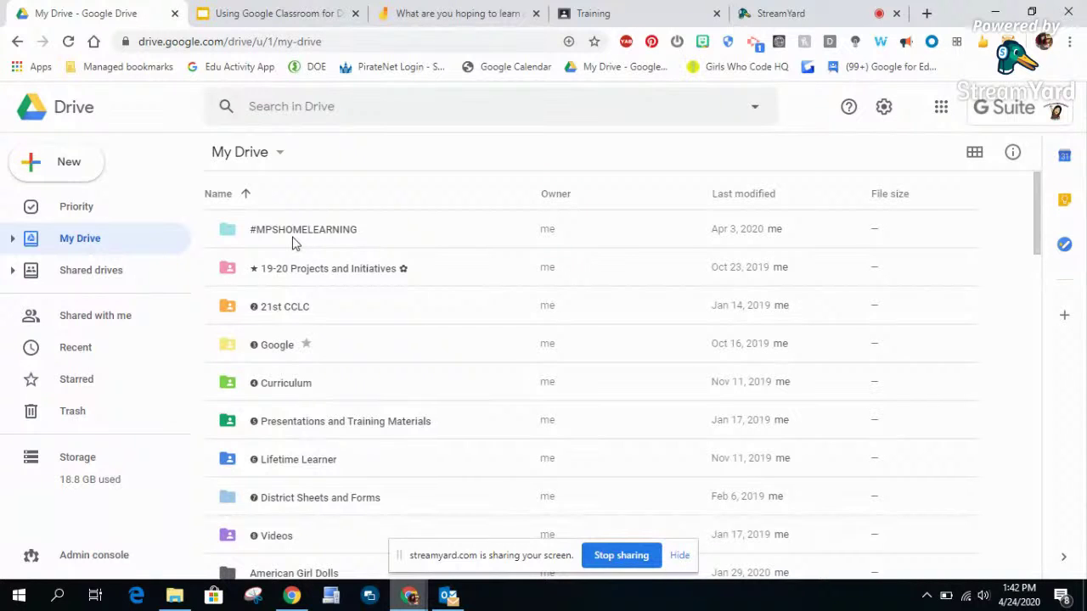
Step: In the Training class settings in Google Classroom, make the Meet link visible to students
left_click(633, 15)
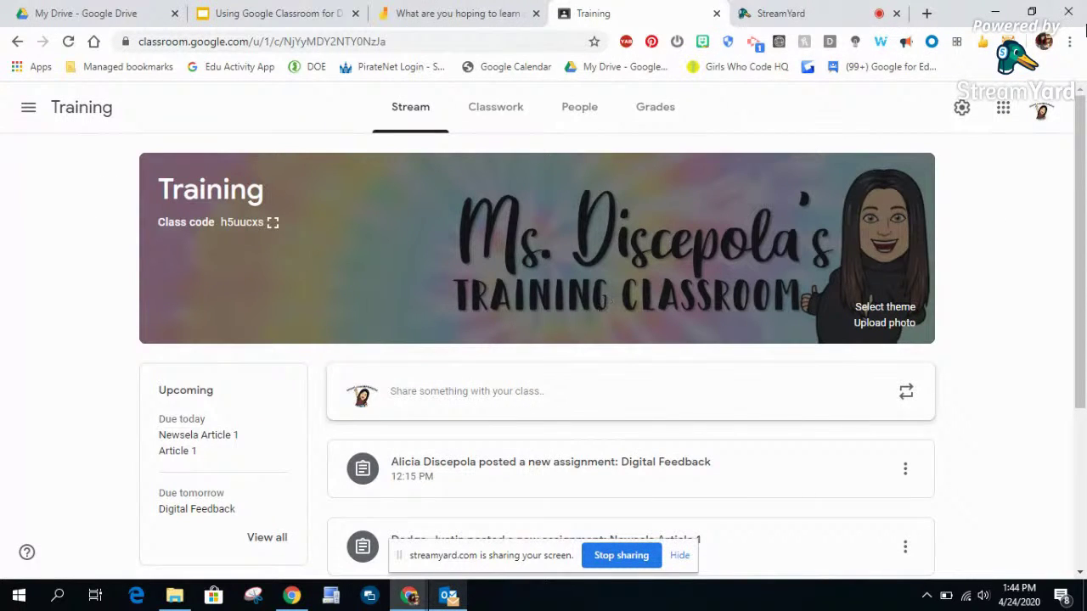
left_click(964, 110)
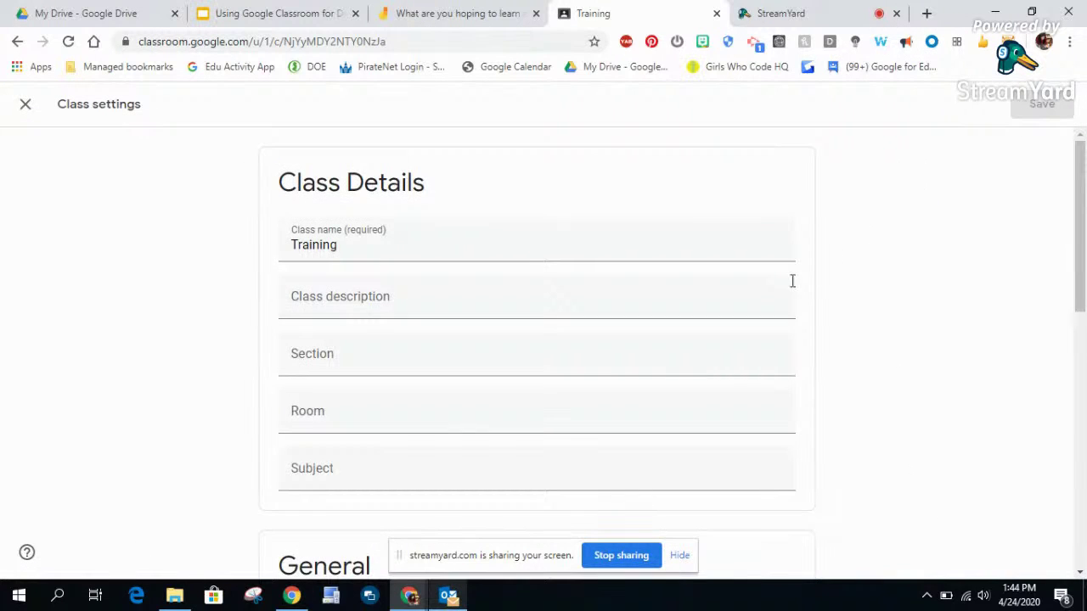
scroll(791, 281, "down", 6)
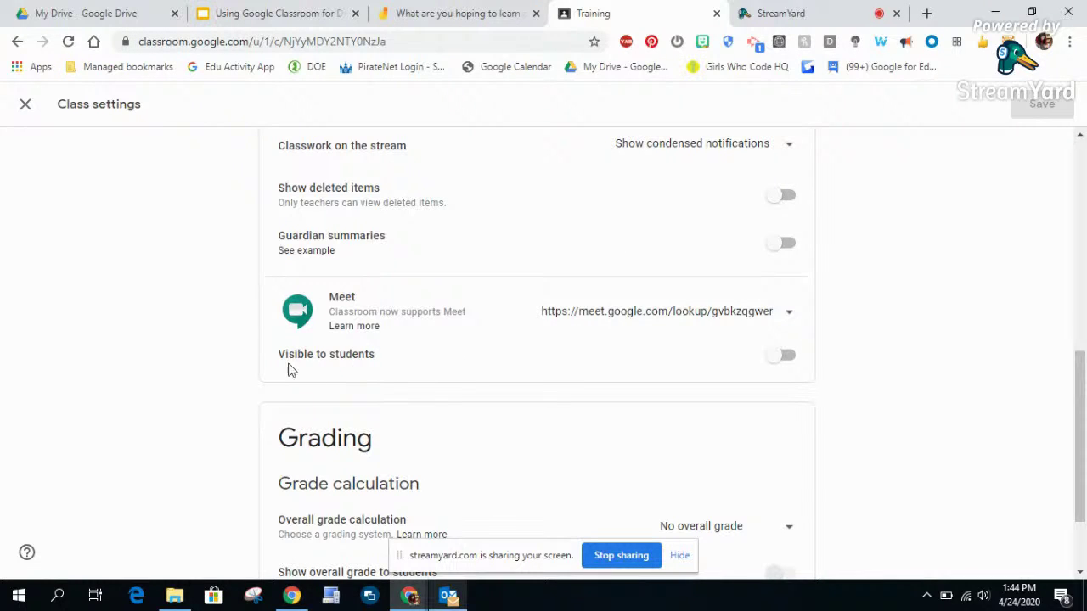
left_click(775, 364)
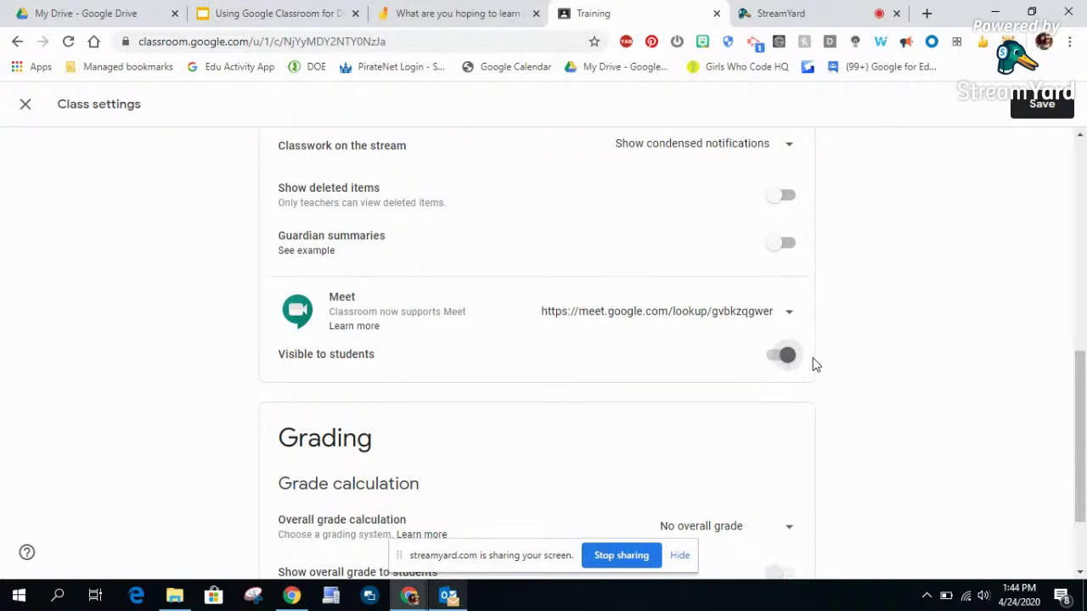
Step: Save the class settings, reopen them, and switch the Meet link's visibility to students off and back on
left_click(1029, 100)
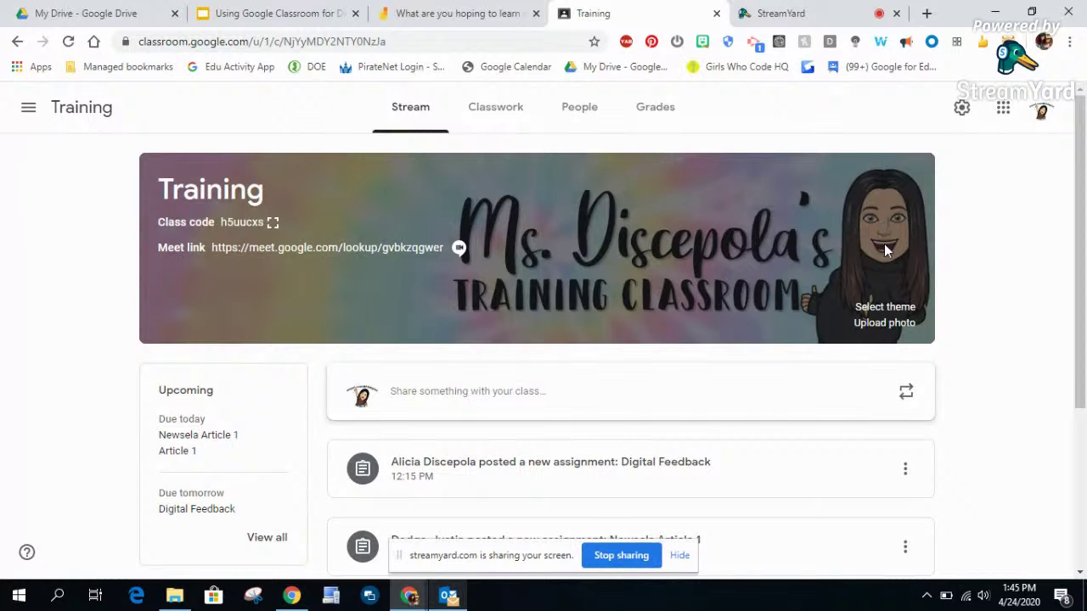
left_click(963, 110)
scroll(1024, 286, "down", 5)
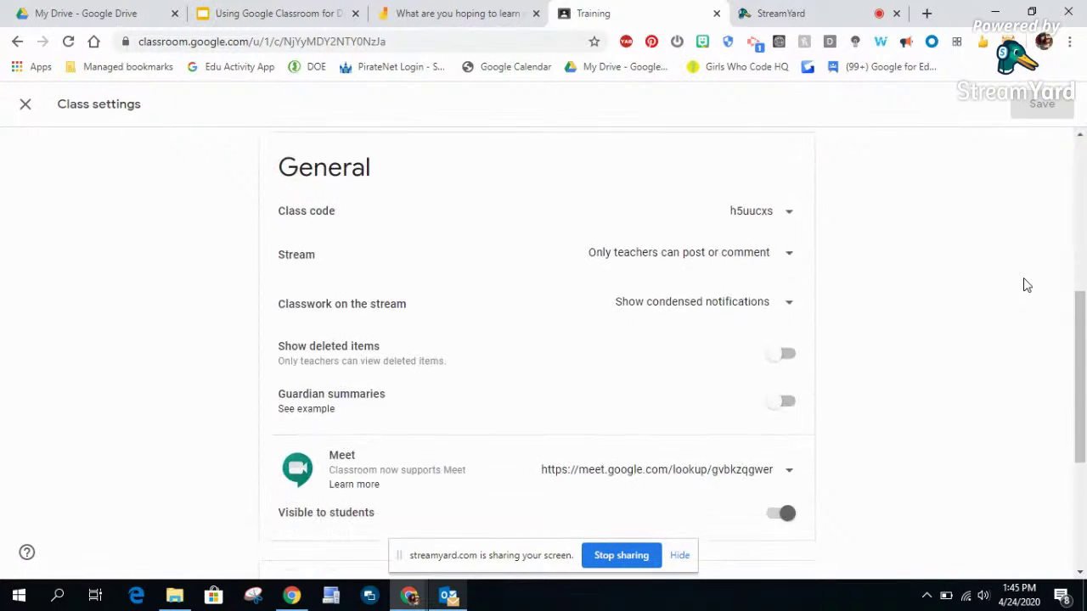
scroll(1024, 286, "down", 3)
left_click(782, 243)
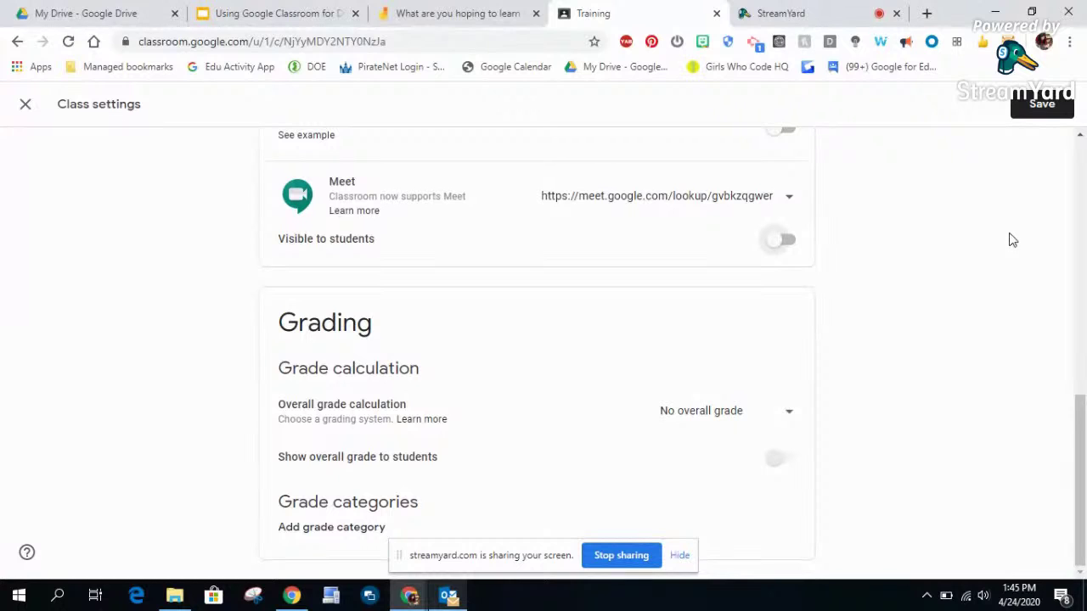
left_click(783, 242)
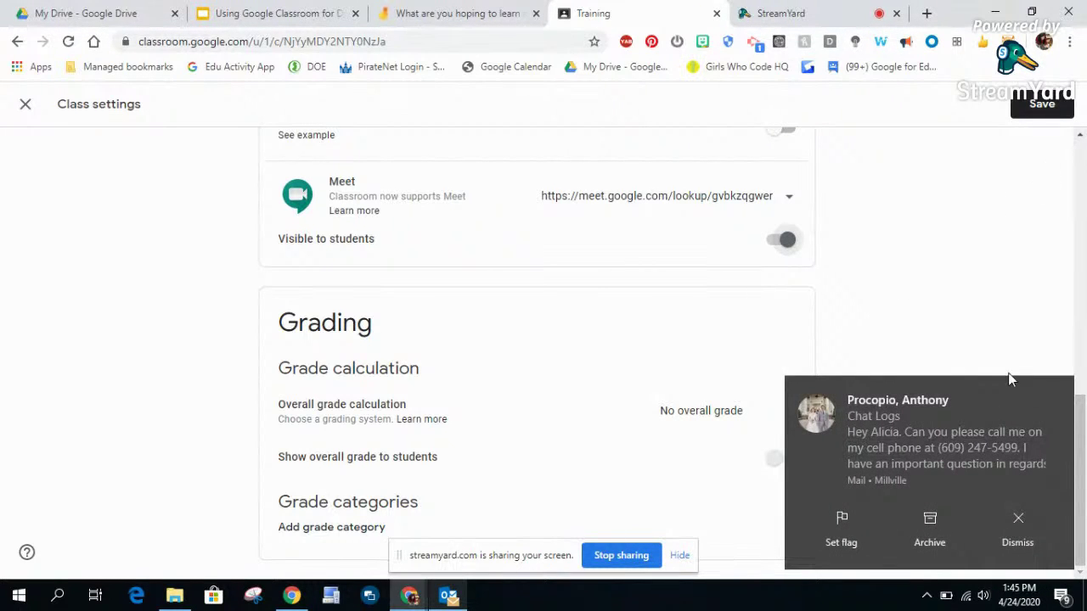
left_click(1060, 389)
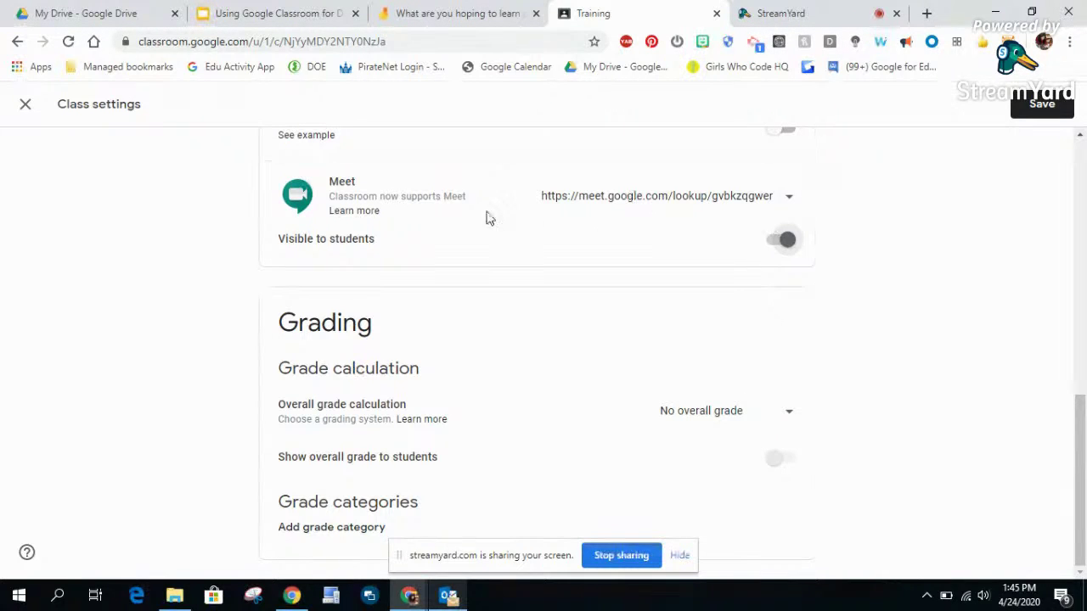
Step: Copy the class Meet link from the class settings and dismiss the mail notifications
left_click(789, 199)
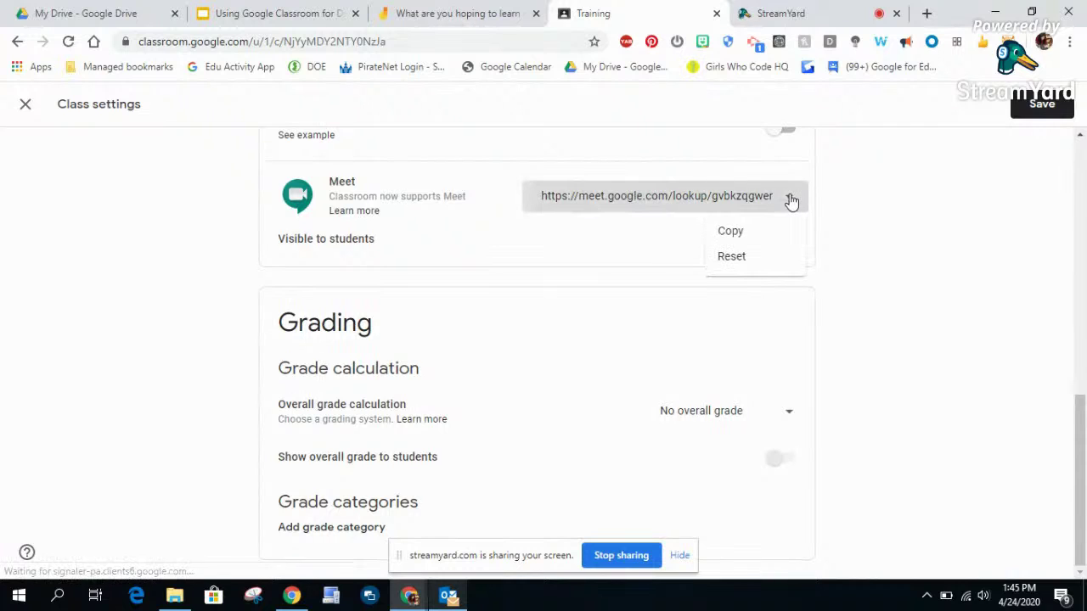
left_click(735, 237)
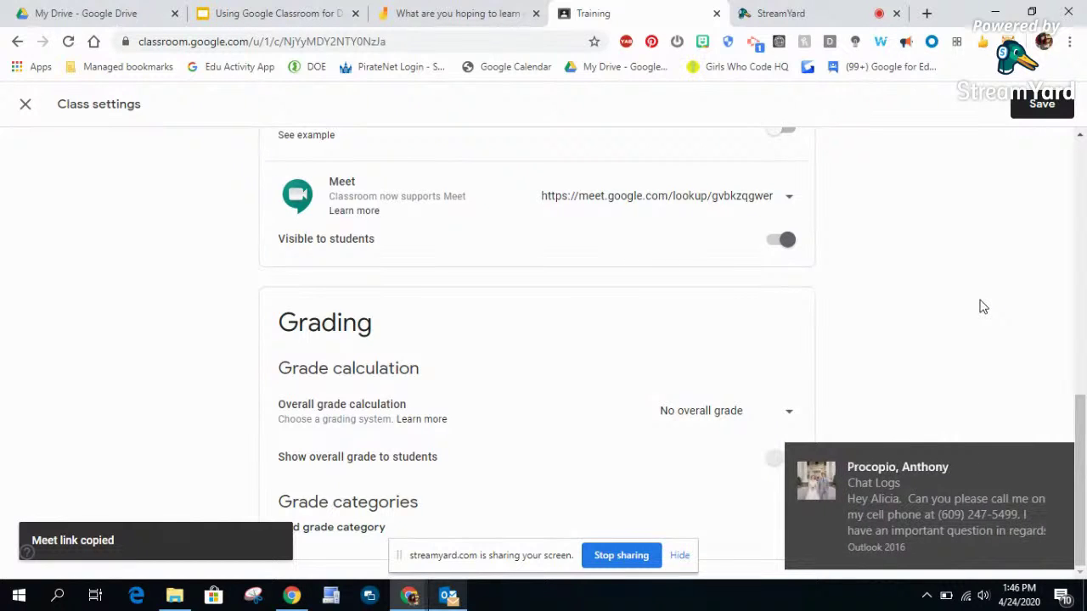
left_click(1059, 453)
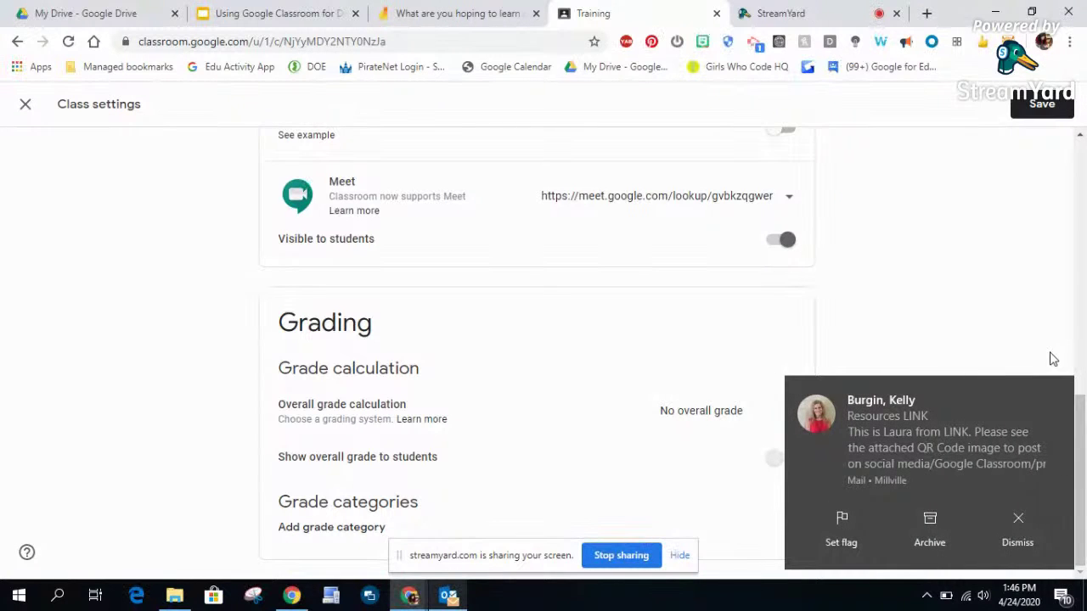
left_click(1057, 395)
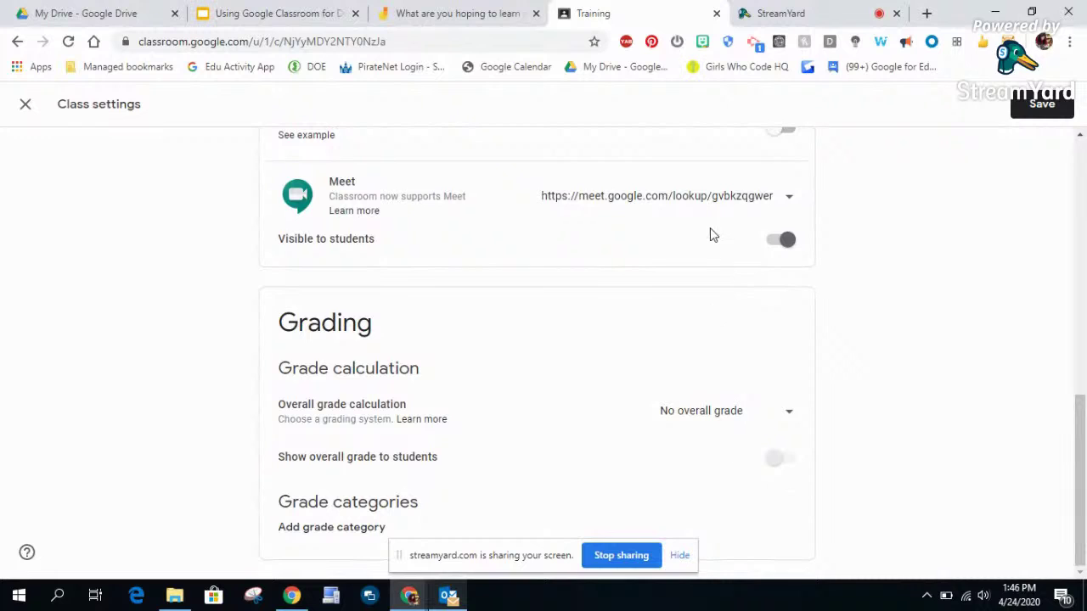
Step: Reset the class Meet link, hide it from students, and save the class settings
left_click(786, 204)
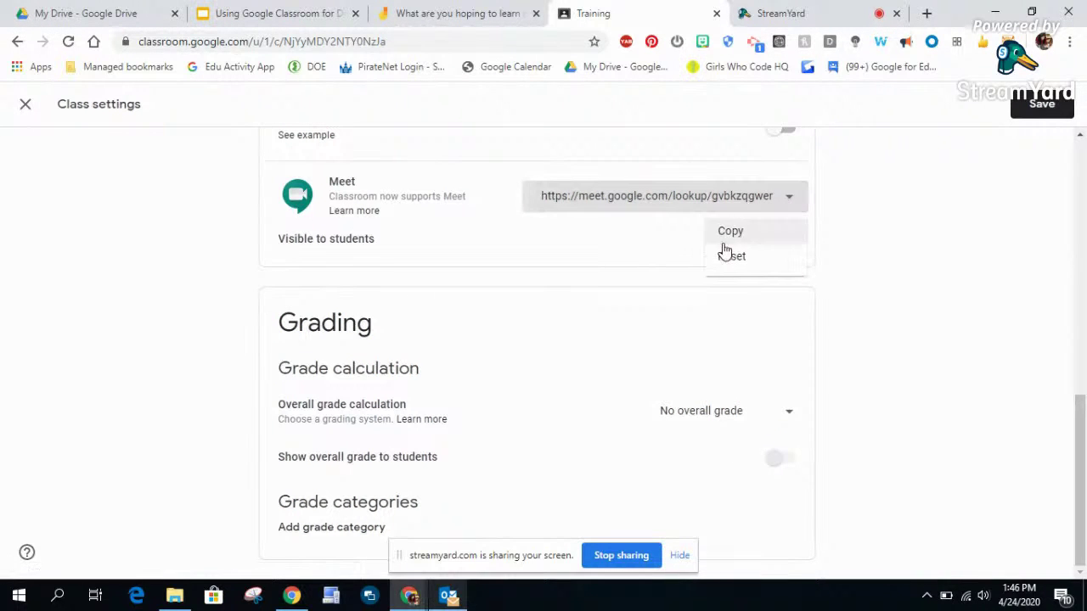
left_click(724, 260)
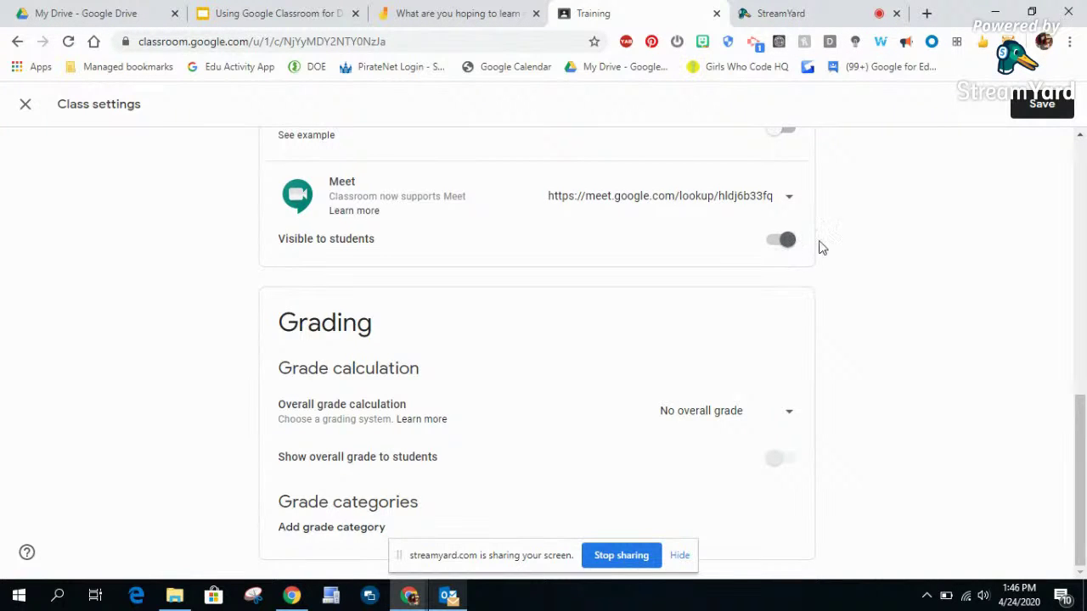
left_click(786, 242)
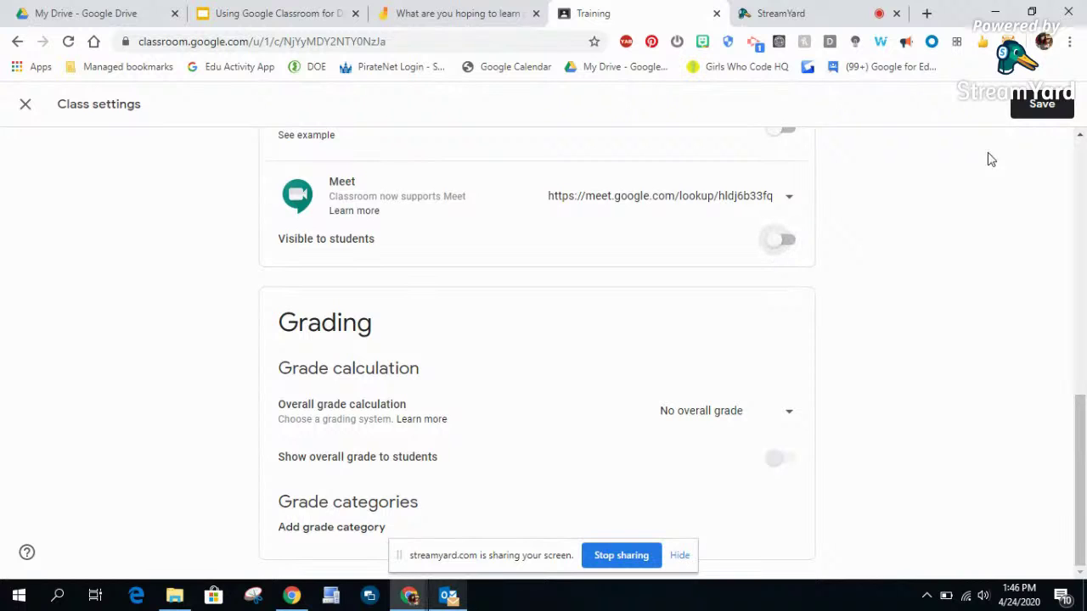
left_click(1035, 103)
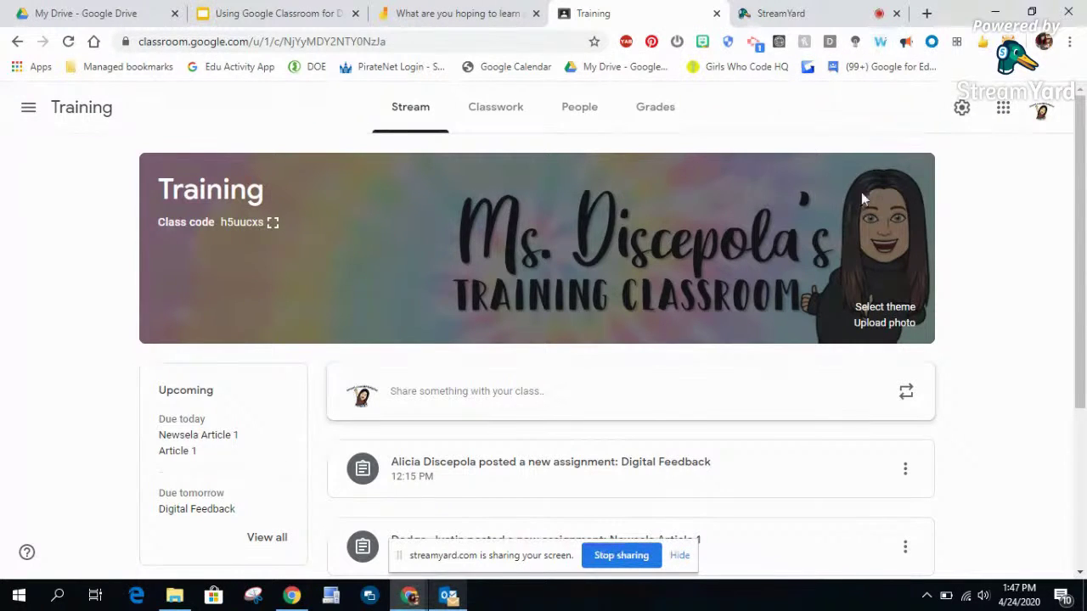
Step: Reopen the Training class settings and disable the class code
left_click(966, 109)
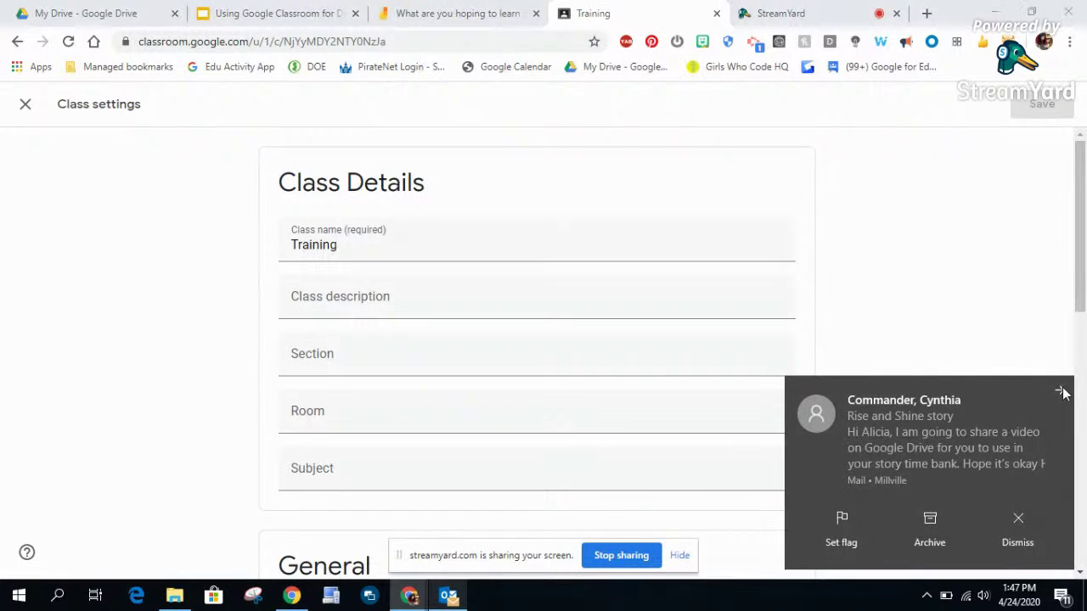
left_click(1067, 387)
scroll(1082, 273, "down", 1)
left_click_drag(1082, 273, 1082, 406)
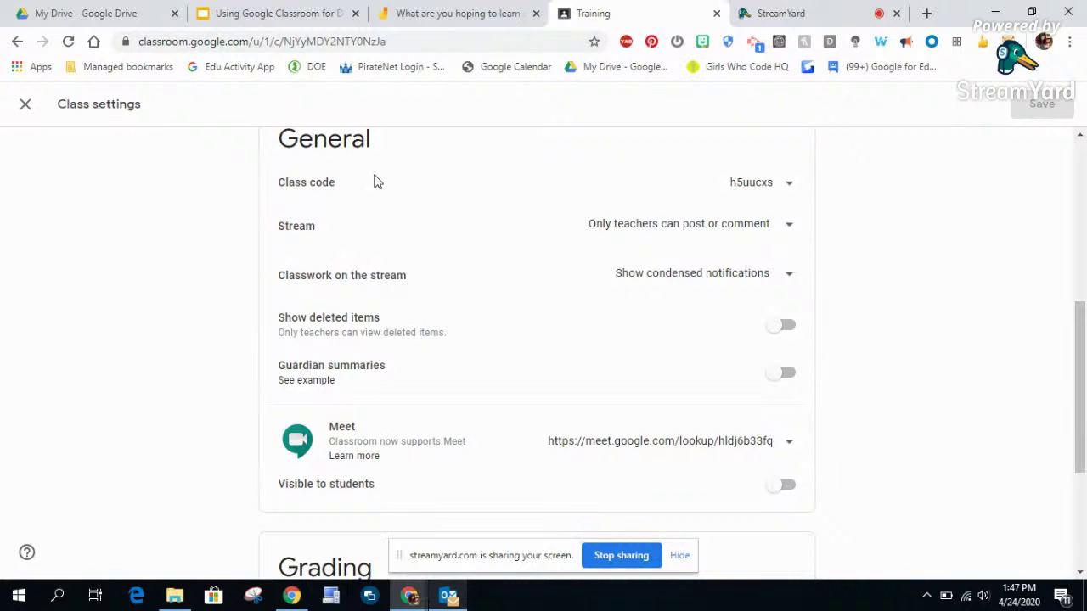
left_click(785, 185)
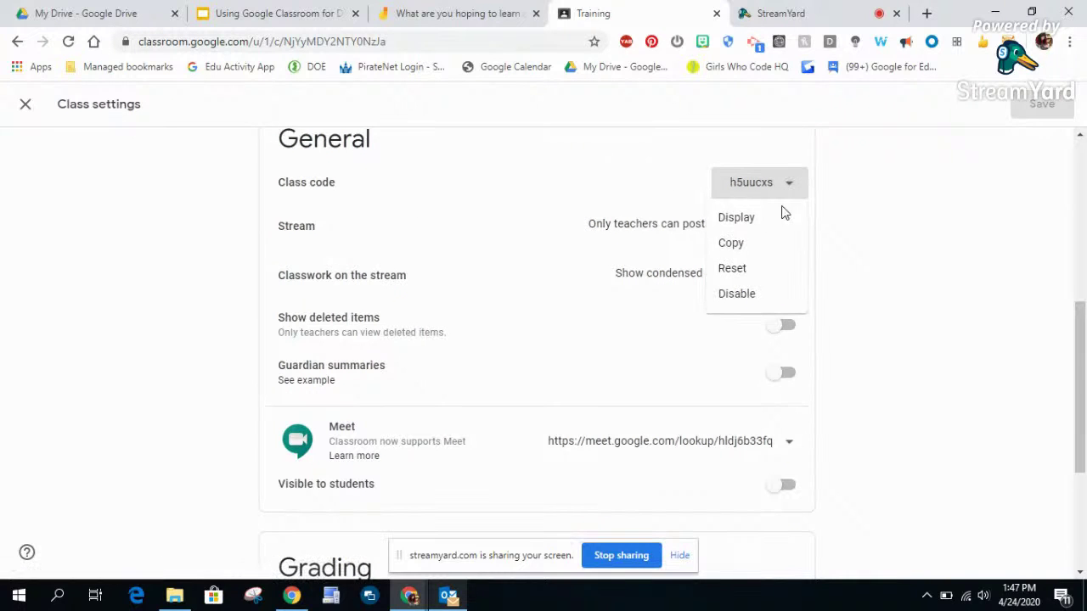
left_click(748, 304)
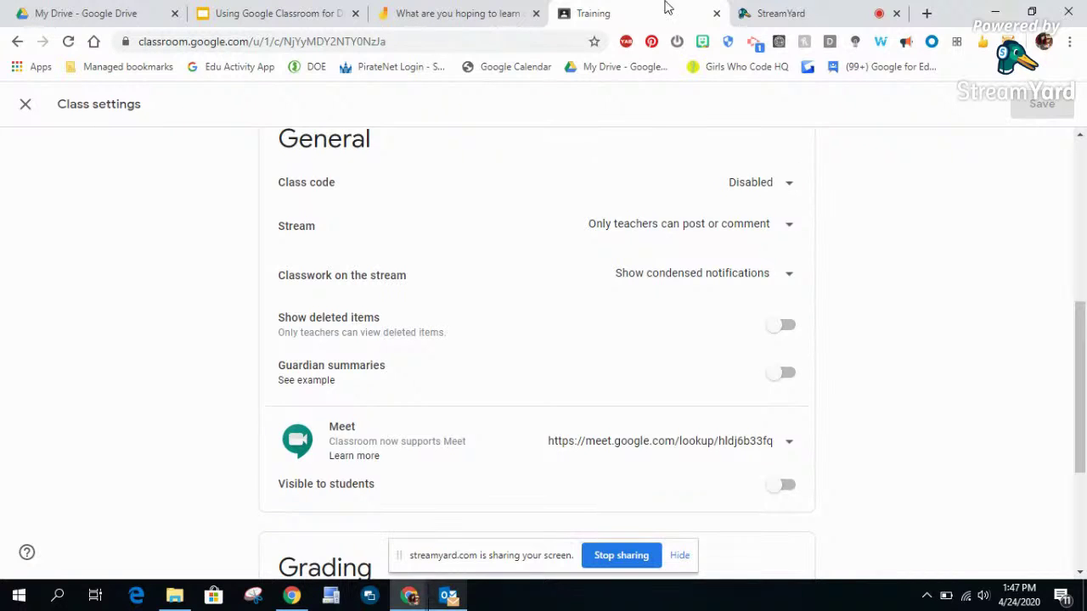
Step: Check the webinar Jamboard, then preview the guardian summaries option in the class settings and decline adding the class
left_click(520, 12)
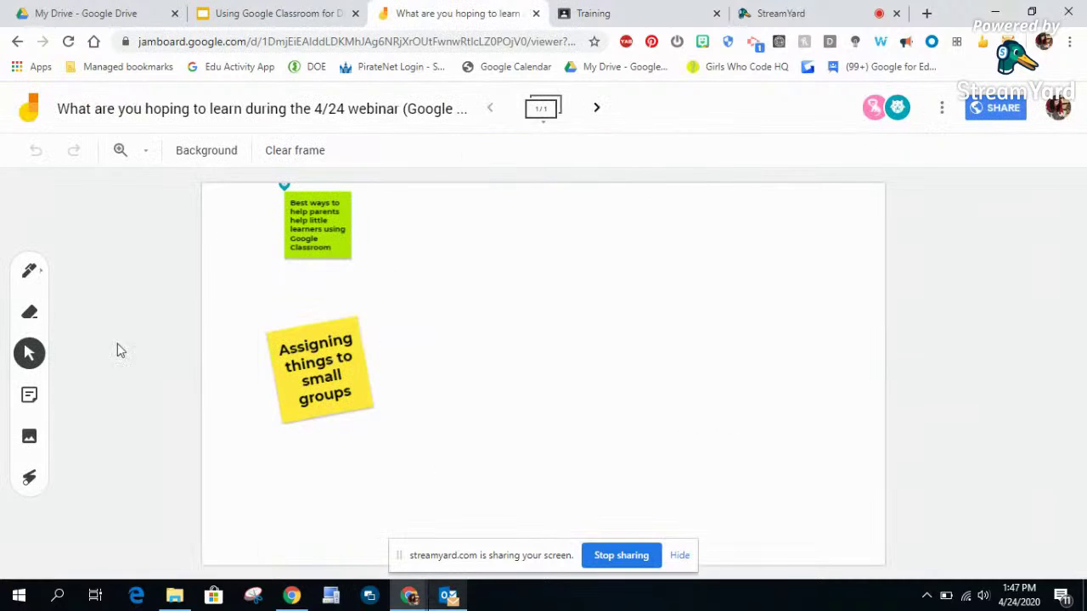
left_click(601, 11)
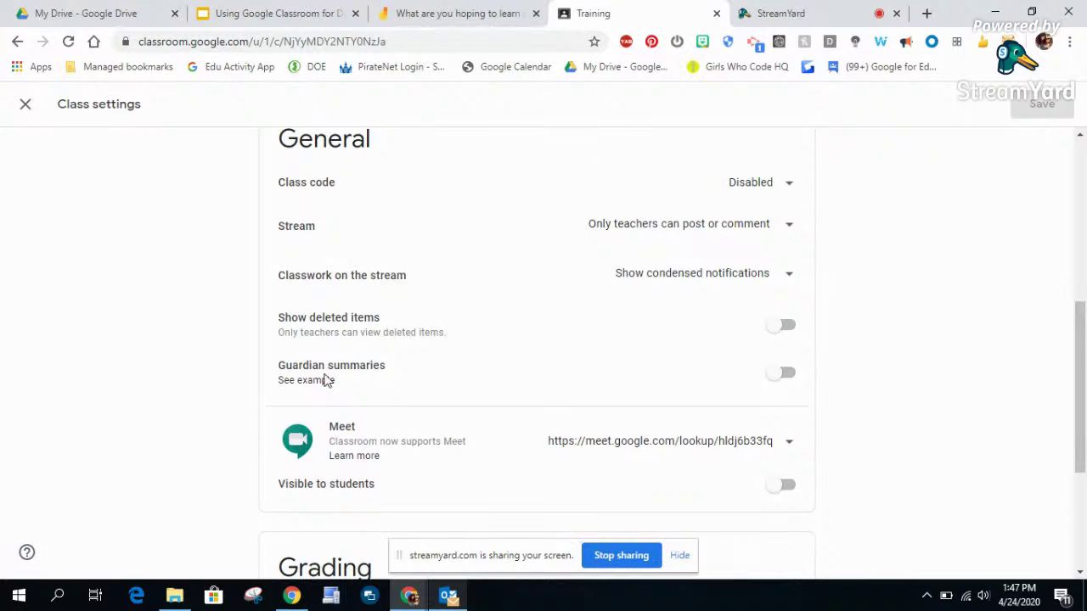
left_click(786, 374)
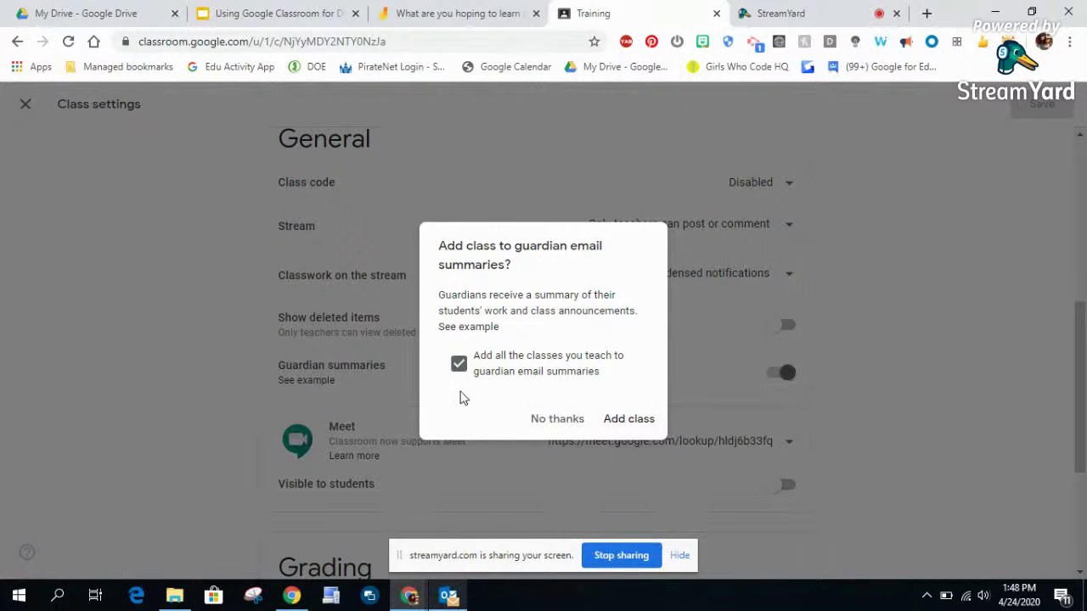
left_click(575, 424)
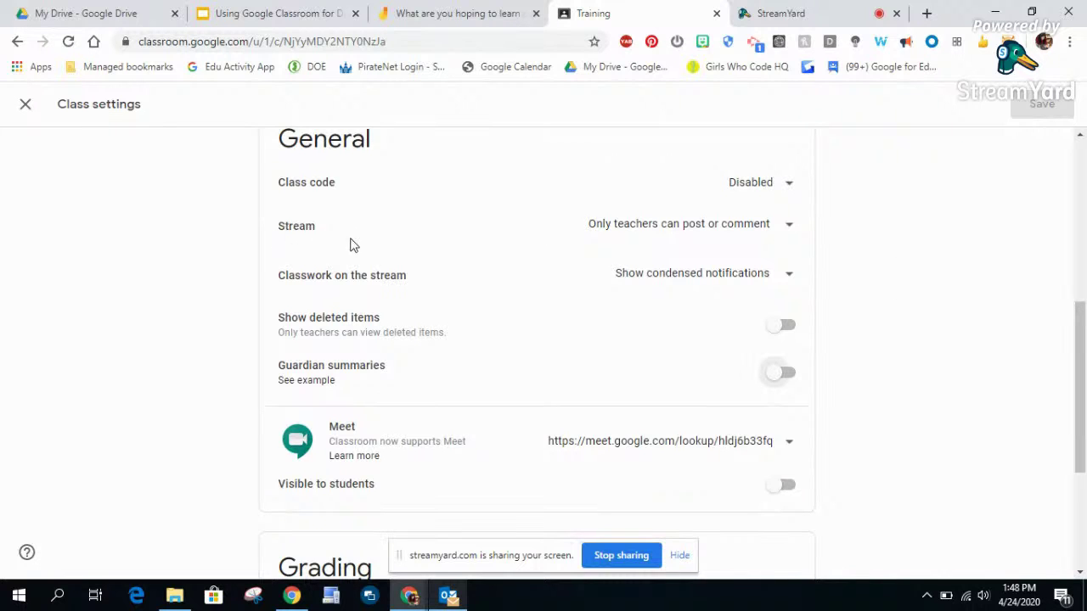
Step: Review the Stream permission options in the class settings, keeping "Only teachers can post or comment"
left_click(741, 230)
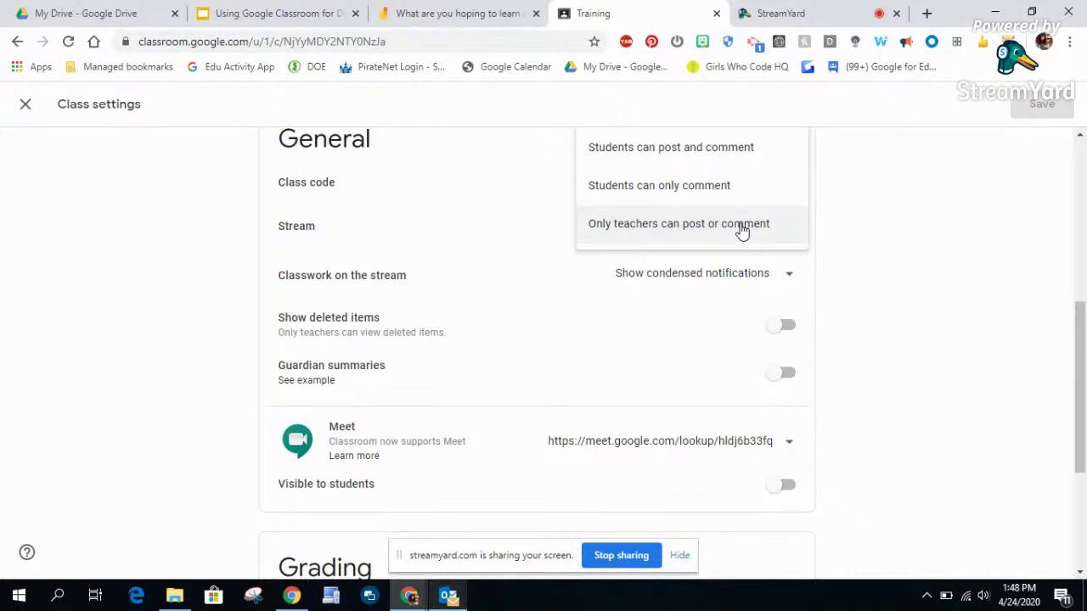
scroll(1019, 380, "up", 1)
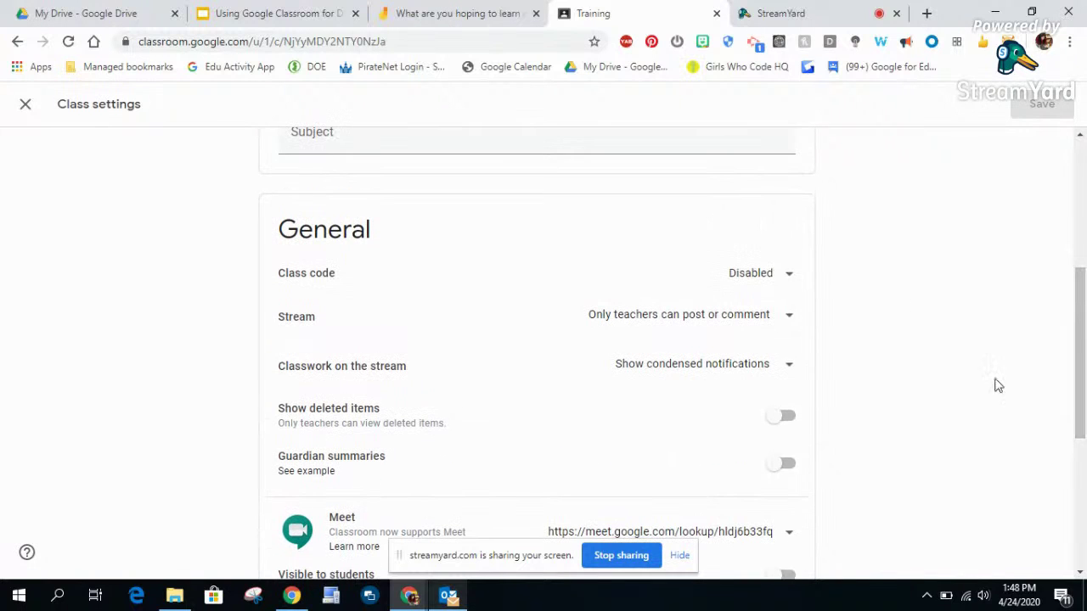
left_click(787, 323)
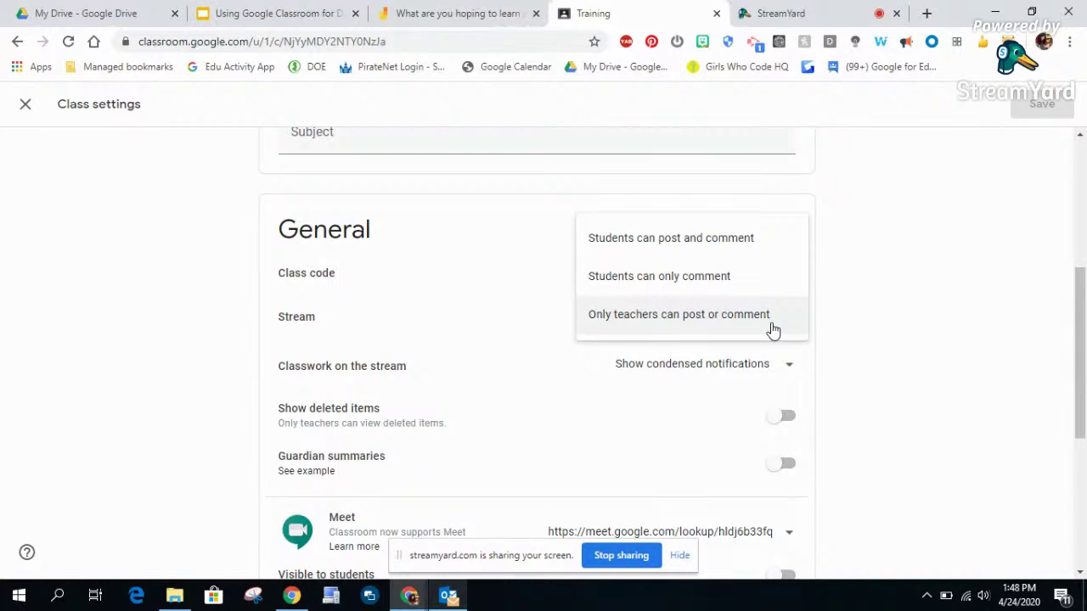
left_click(705, 330)
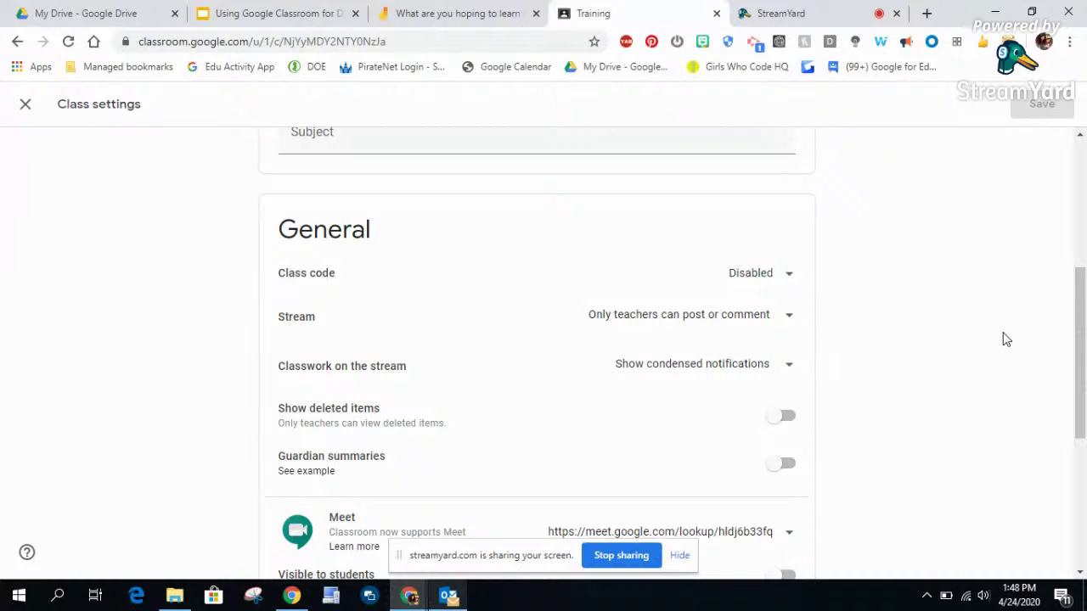
Step: Check the Jamboard notes and the StreamYard comments for questions, then return to the Training class settings
left_click(495, 10)
left_click(590, 10)
left_click(756, 13)
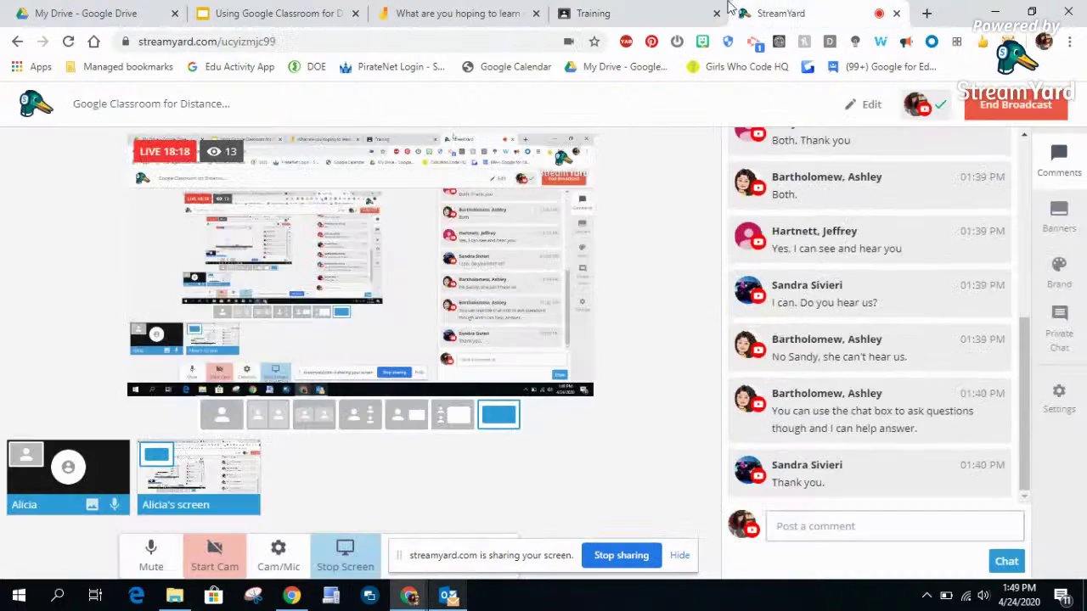
left_click(662, 13)
left_click(449, 15)
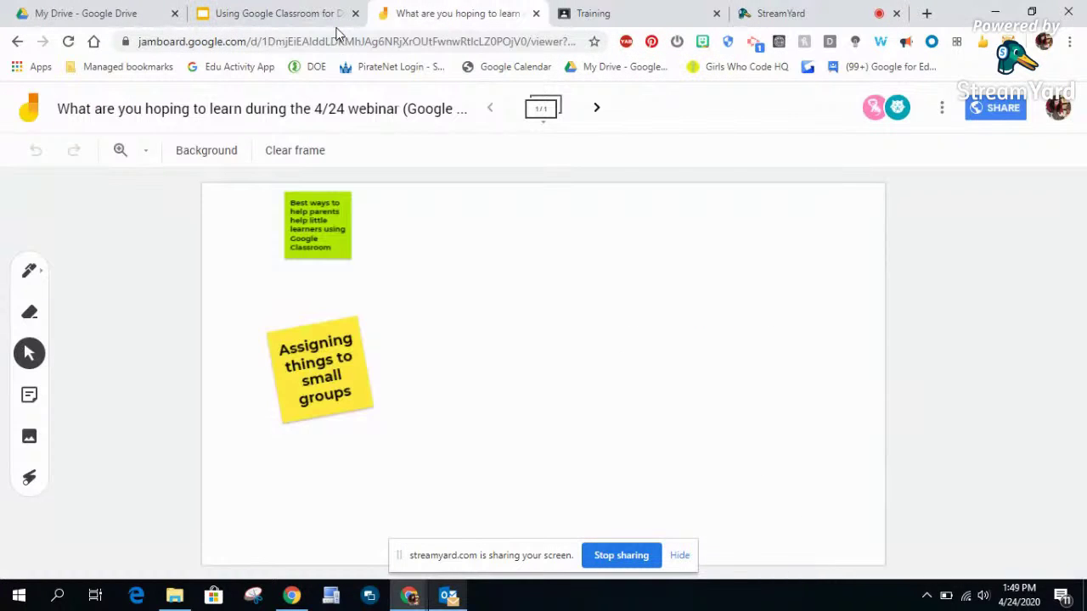
left_click(756, 13)
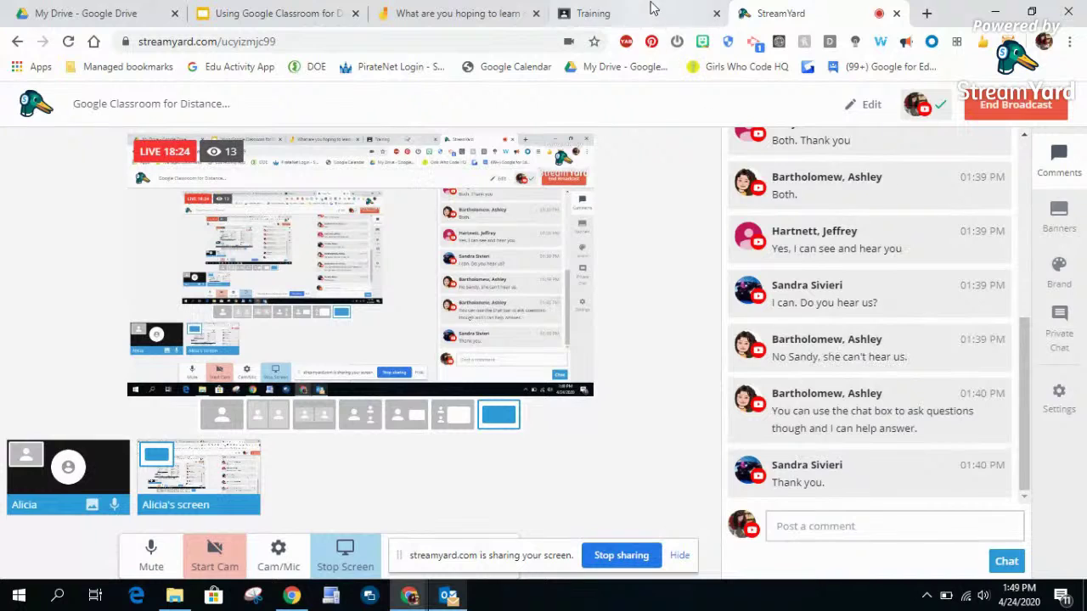
left_click(613, 8)
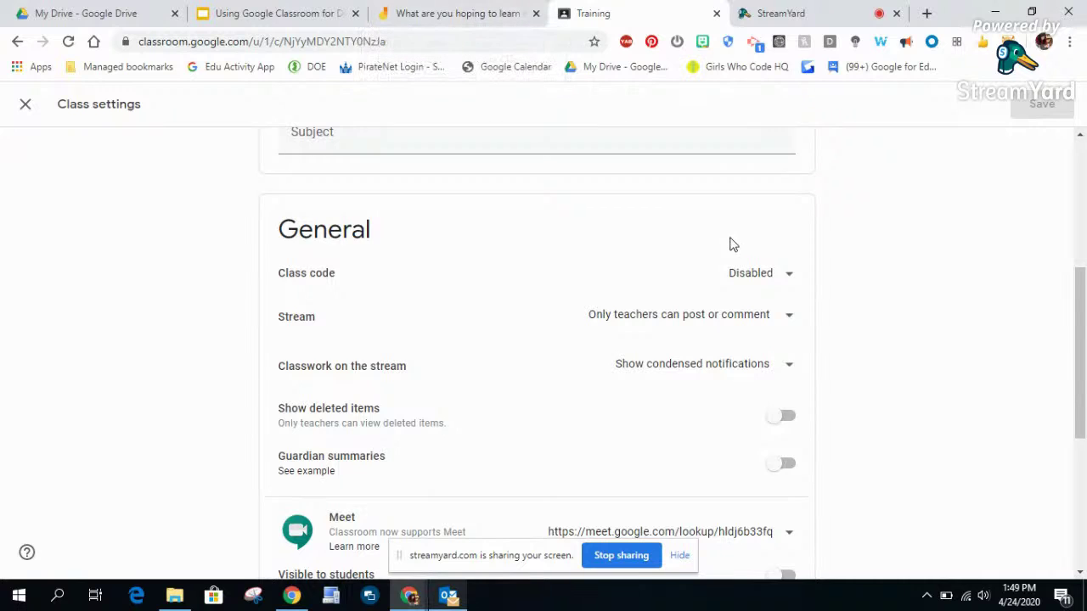
Step: Close the class settings, show the Training class's Classwork page, and dismiss the mail notification
scroll(730, 243, "up", 4)
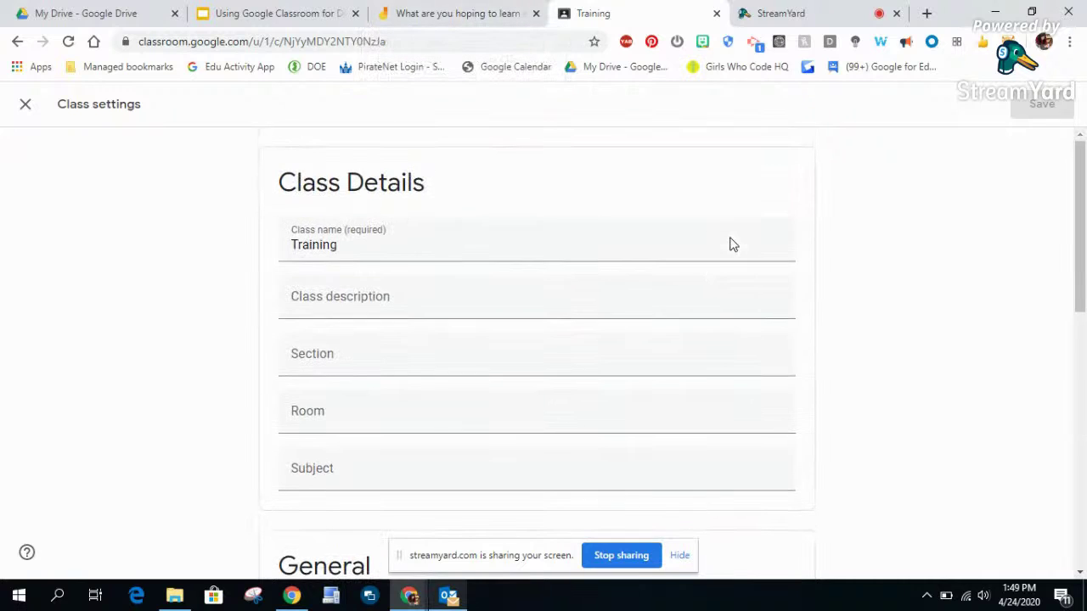
left_click(25, 105)
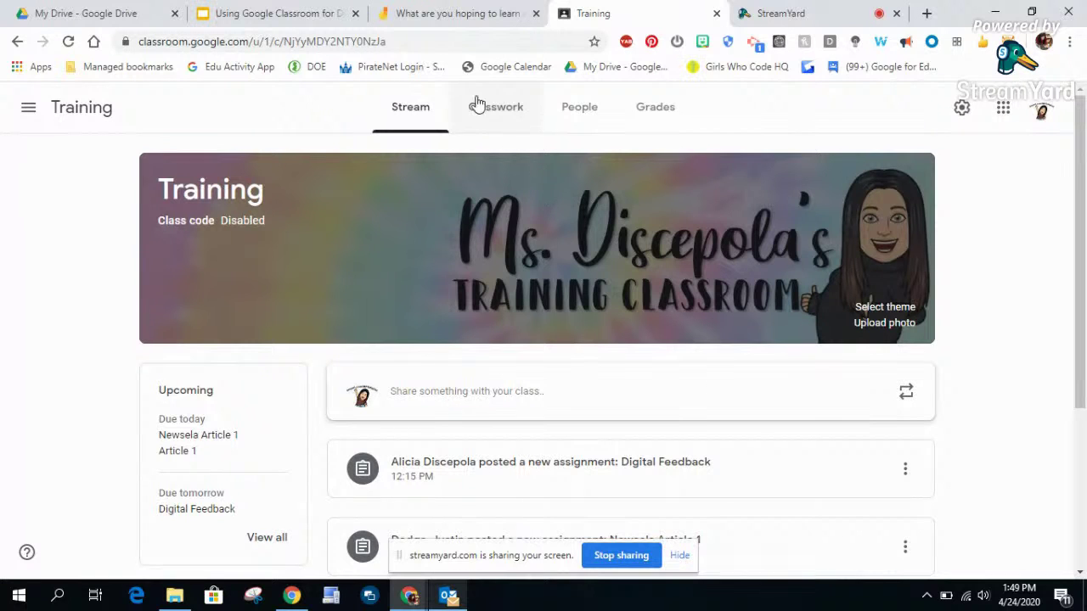
left_click(506, 108)
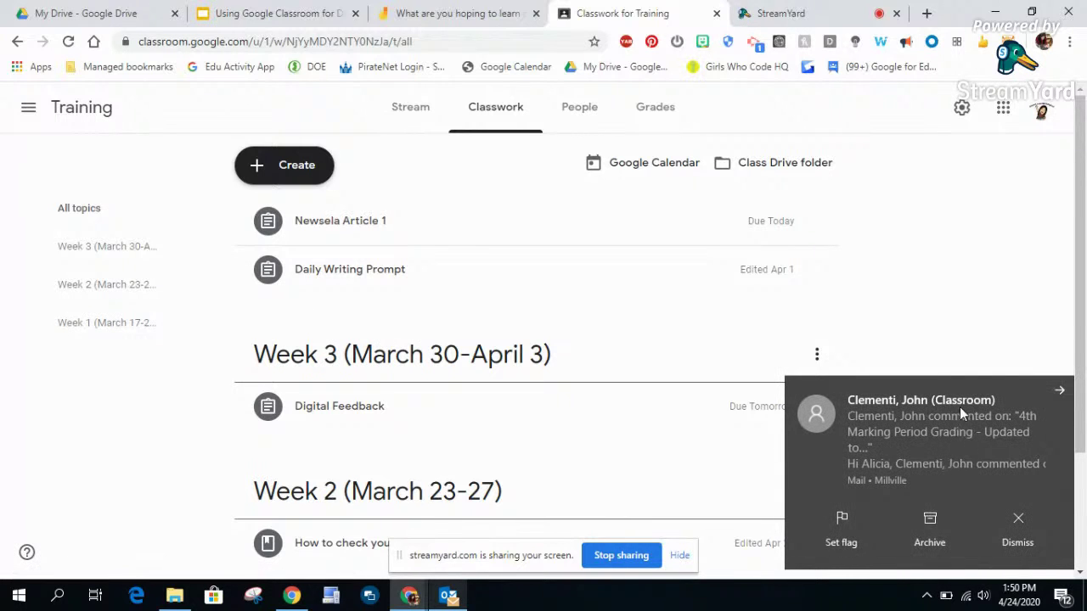
left_click(1058, 392)
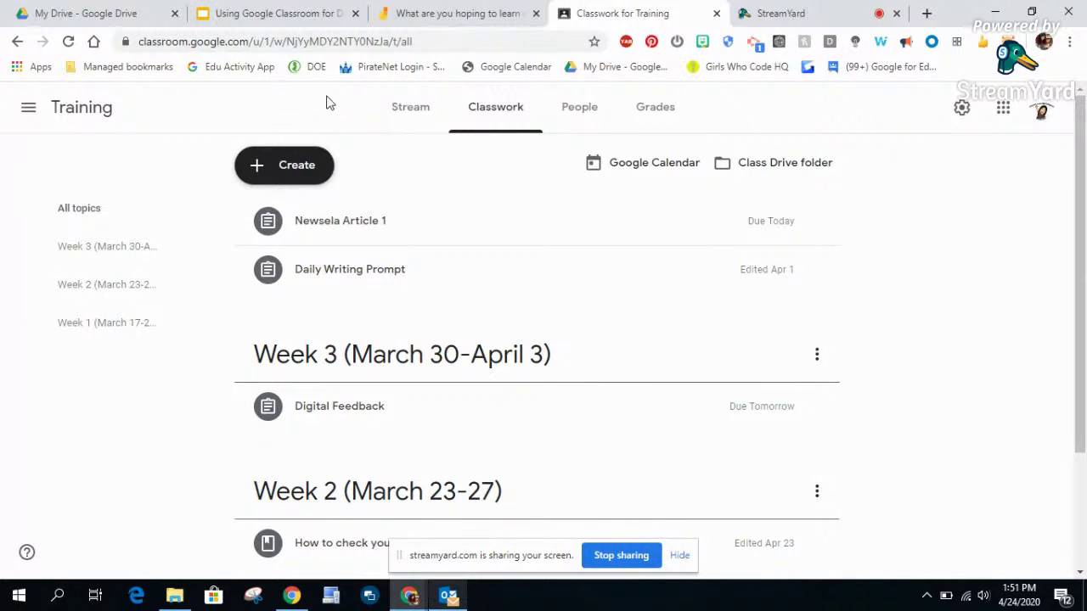
Step: Add a new classwork topic titled "Week (April 6th-9th)" and dismiss the incoming mail notifications
left_click(285, 166)
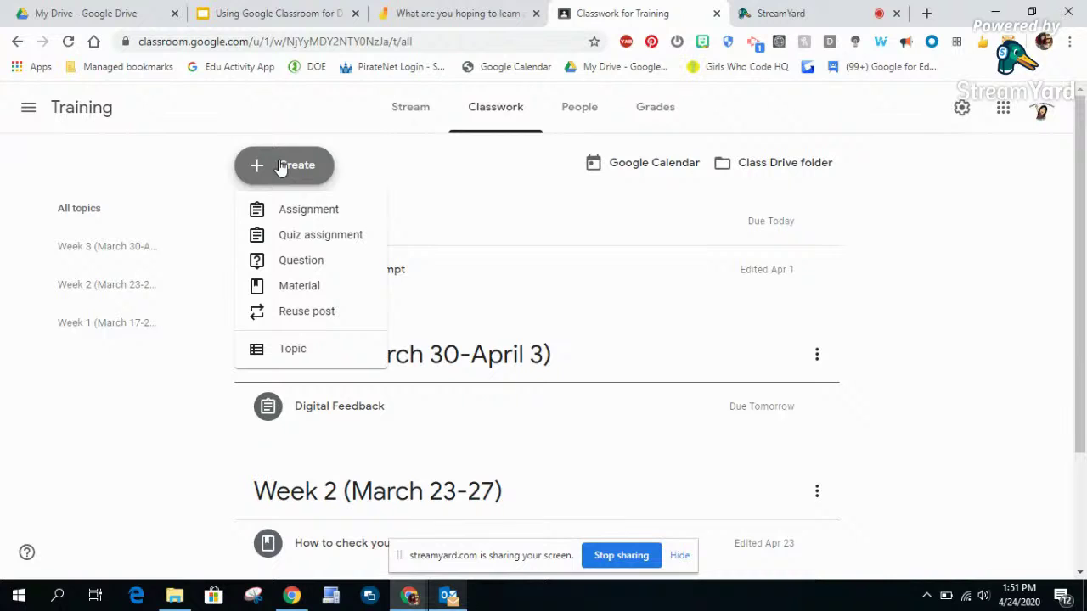
left_click(304, 357)
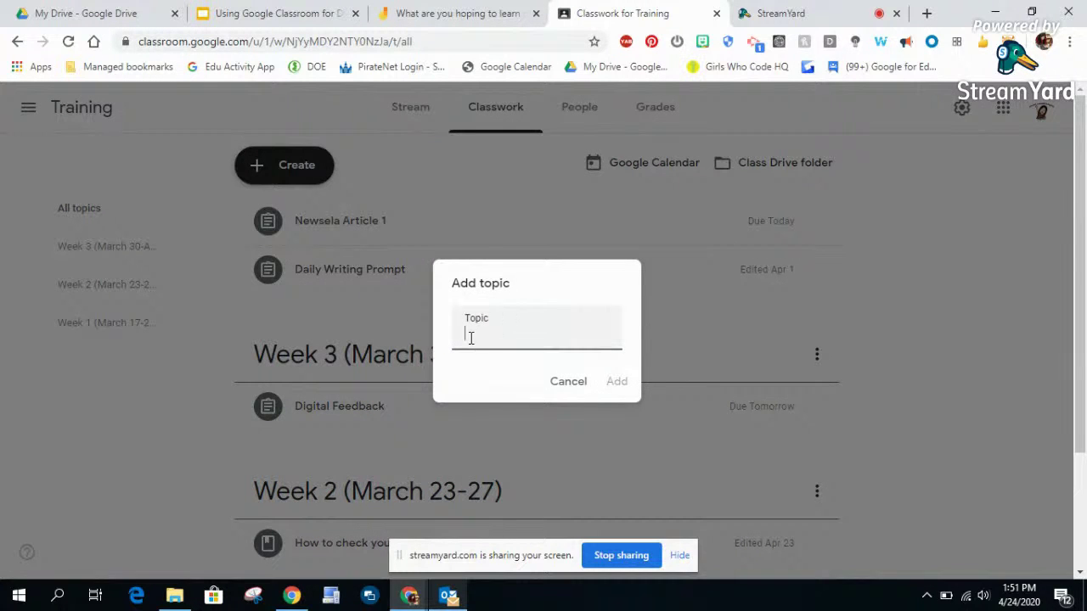
type("We")
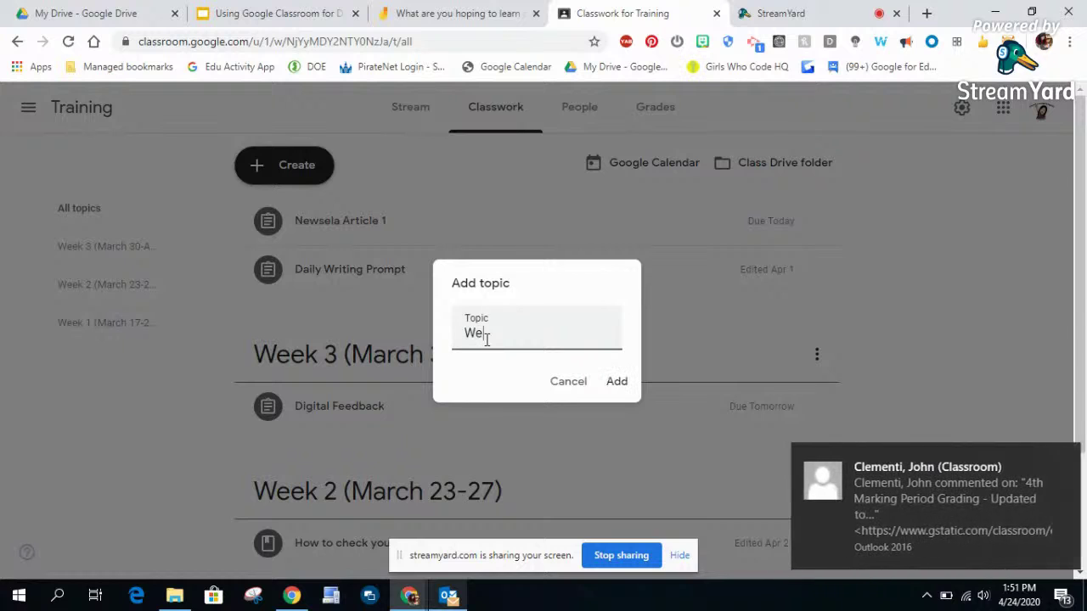
type("ek (April ")
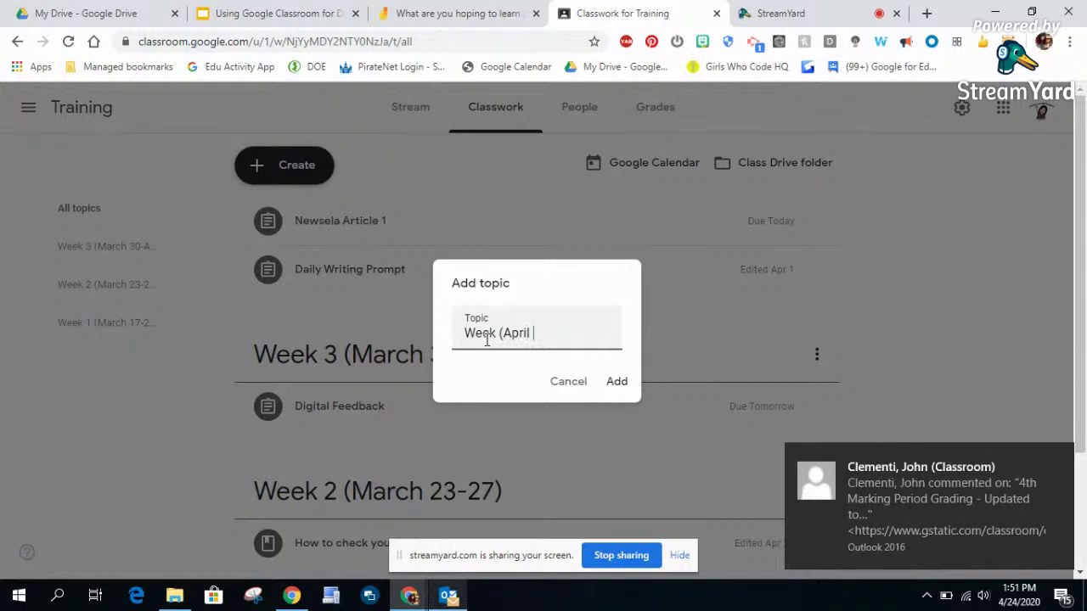
type("6th-9th)")
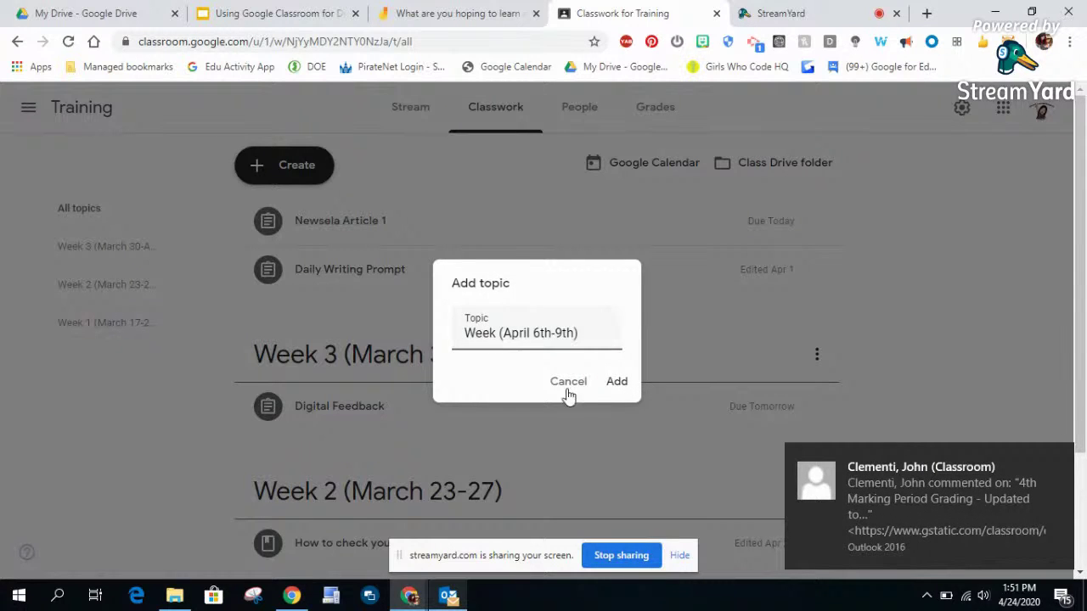
left_click(1058, 459)
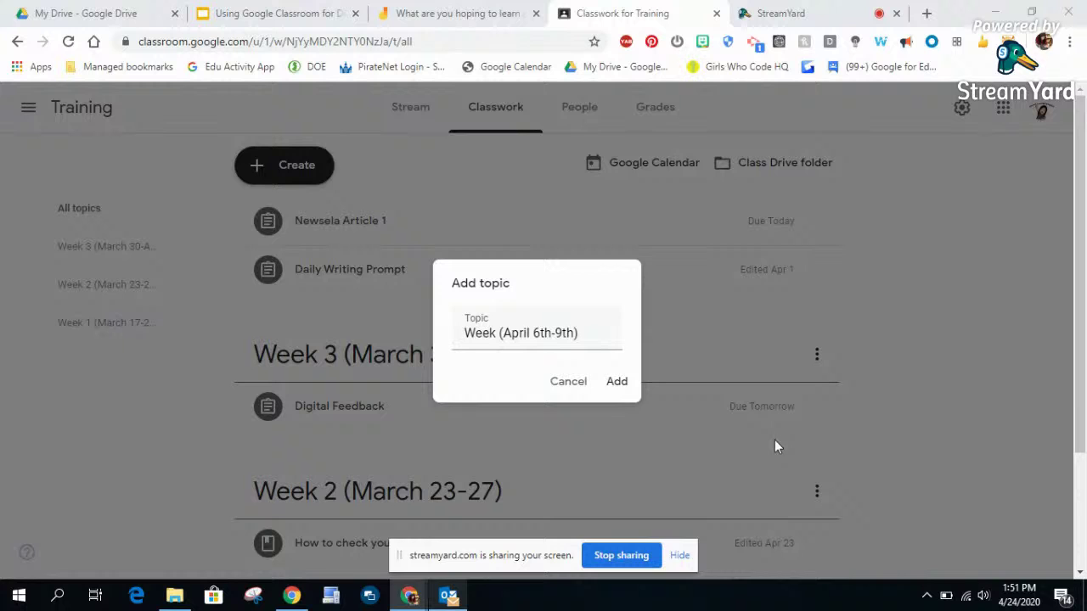
left_click(624, 383)
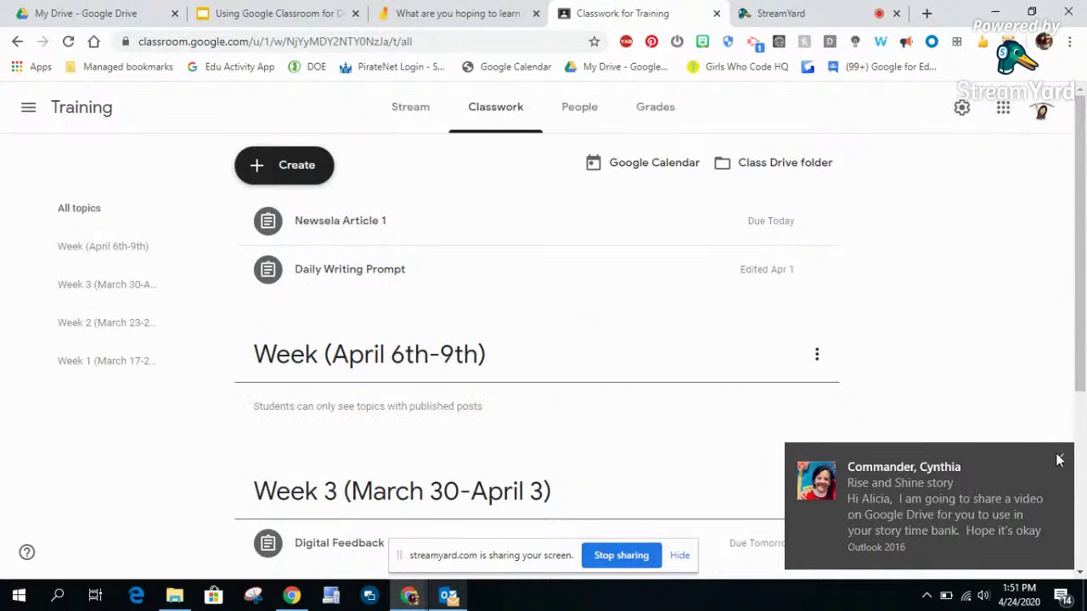
left_click(1059, 457)
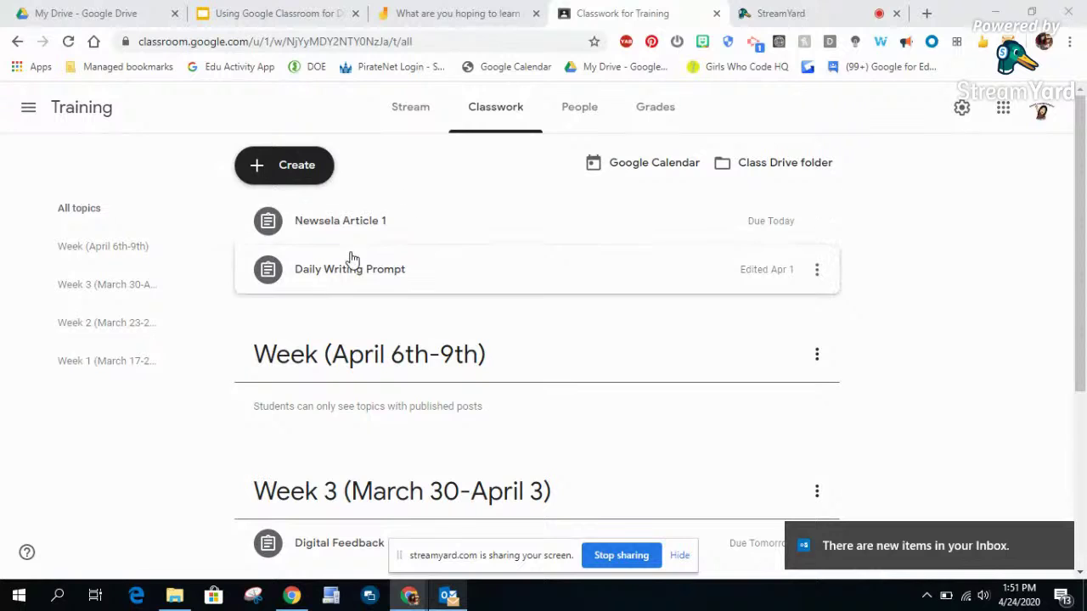
Step: Rename the new April topic to "Week 4 (April 6th-9th)"
left_click(285, 165)
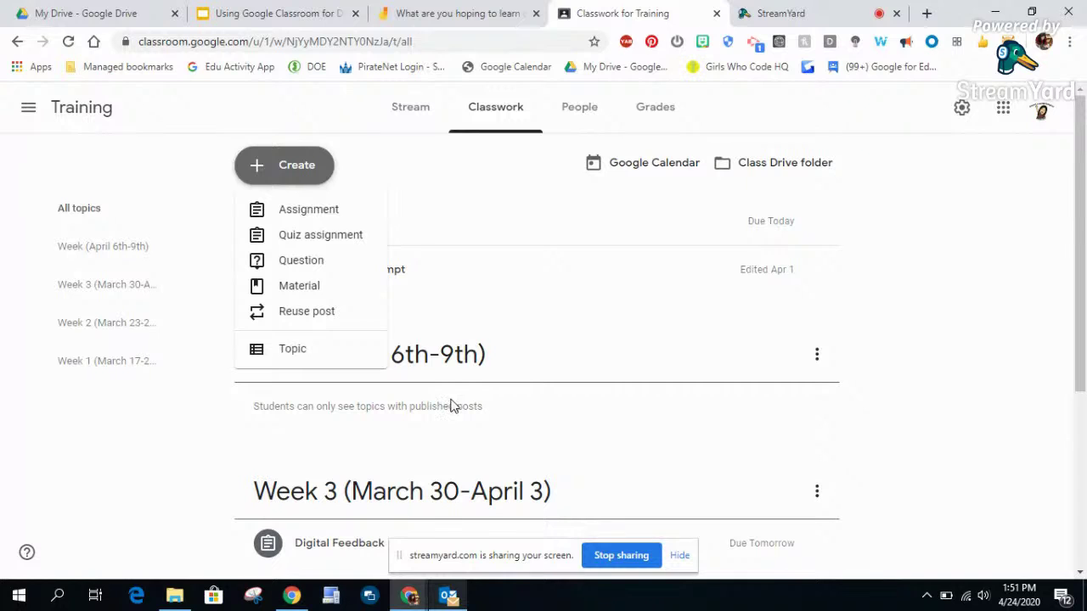
left_click(1028, 378)
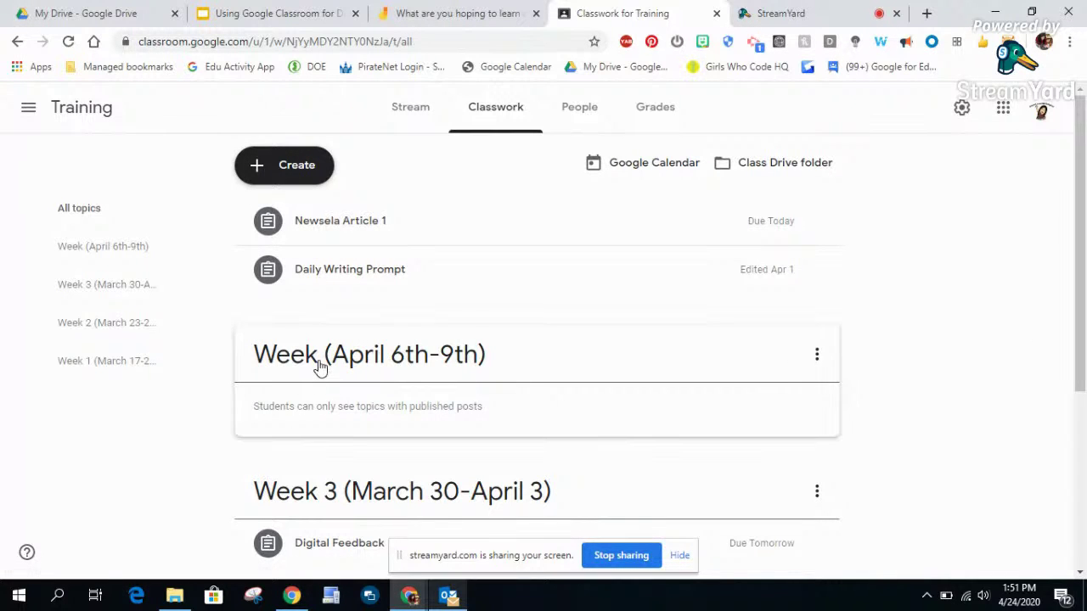
left_click(818, 354)
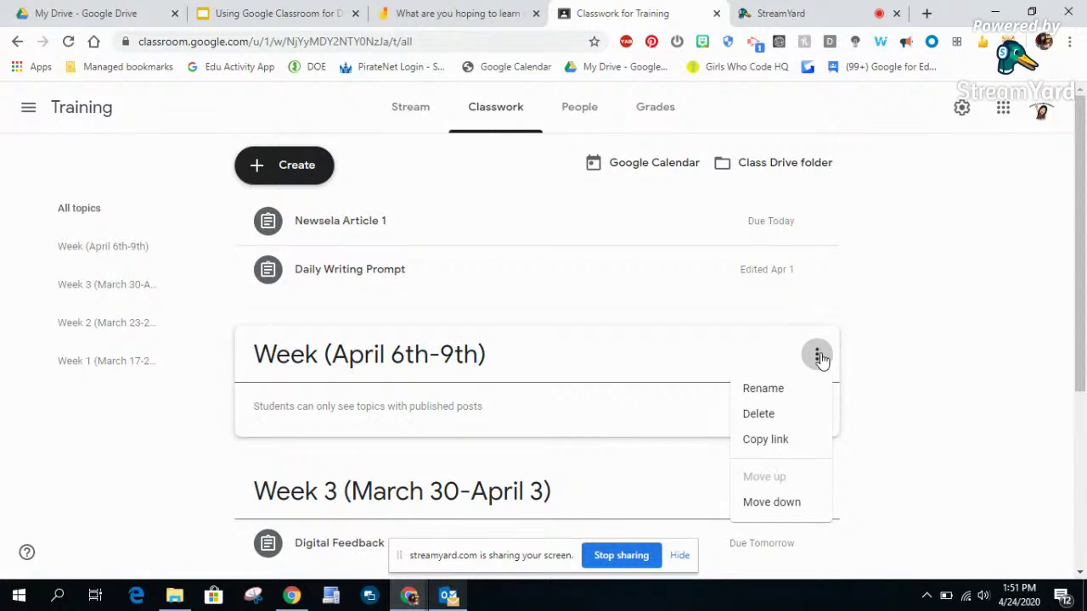
left_click(762, 386)
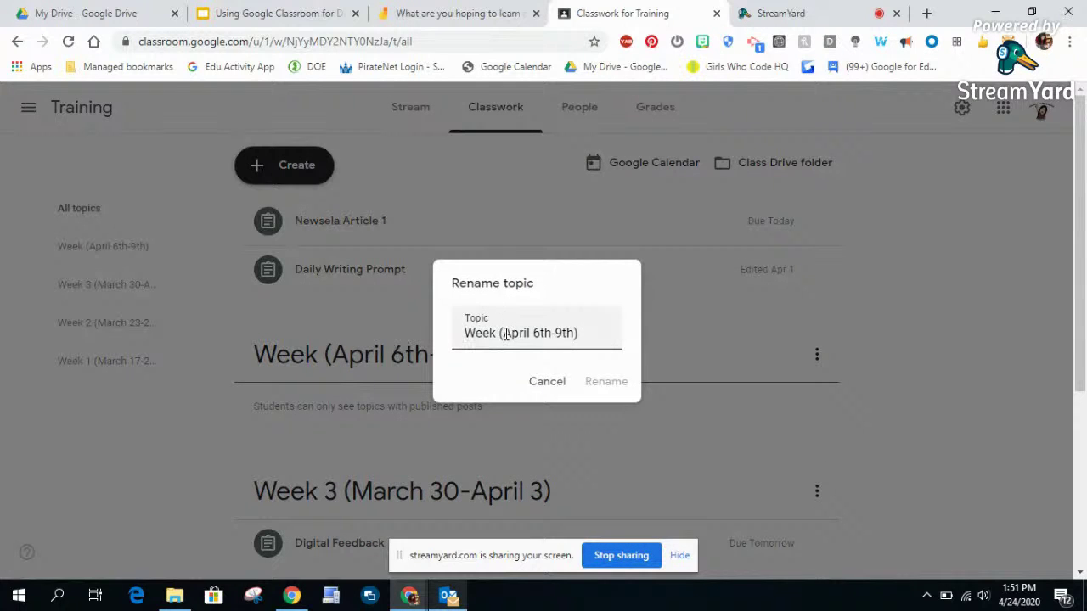
type("4")
left_click(604, 382)
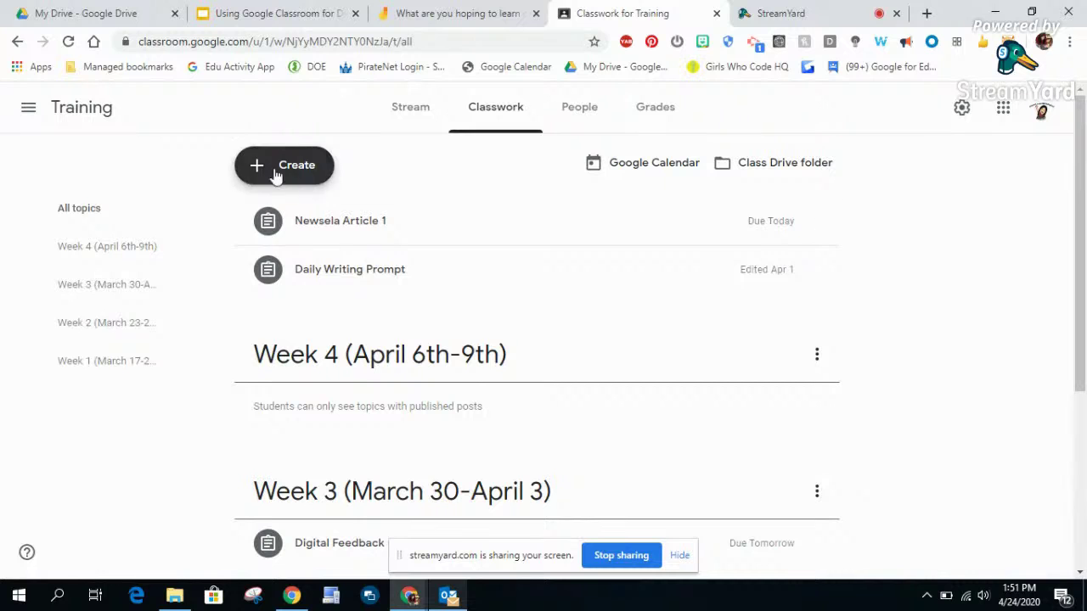
Step: Start a new assignment in the Training class and file it under the topic "Week 4 (April 6th-9th)"
left_click(294, 167)
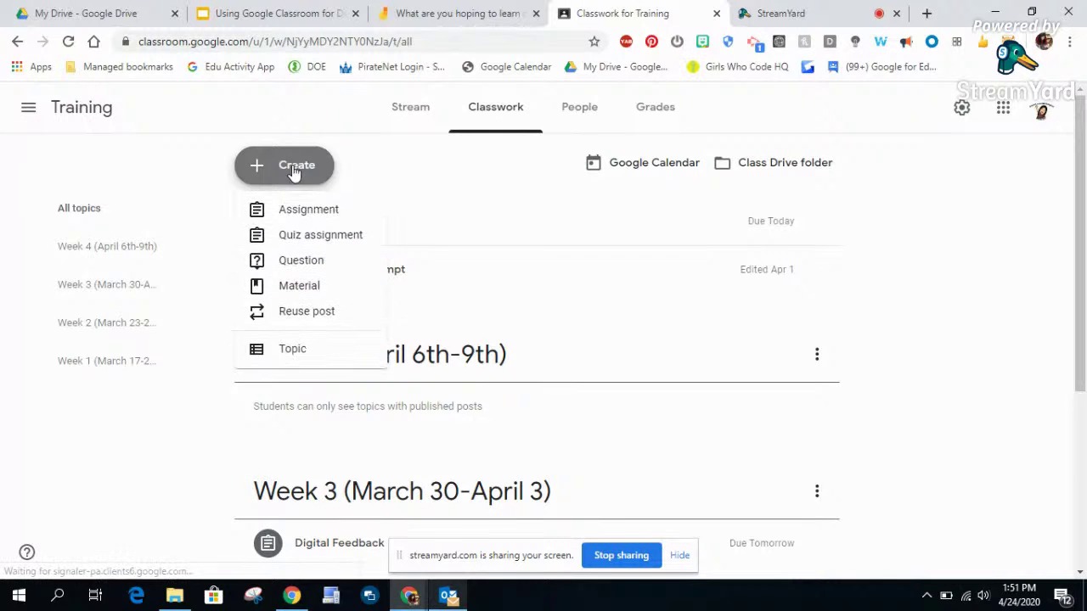
left_click(308, 218)
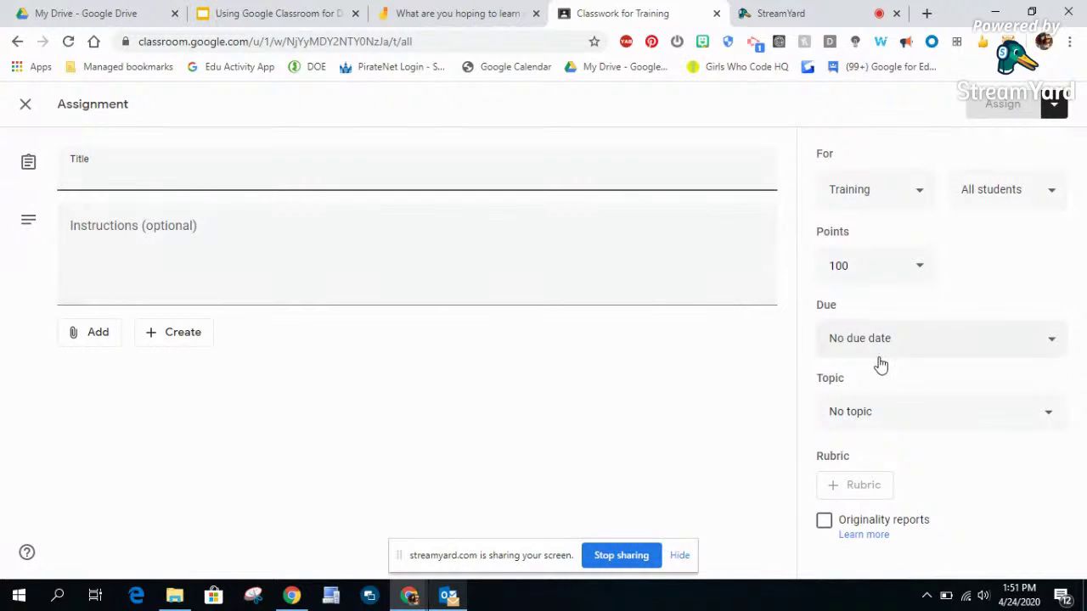
left_click(929, 416)
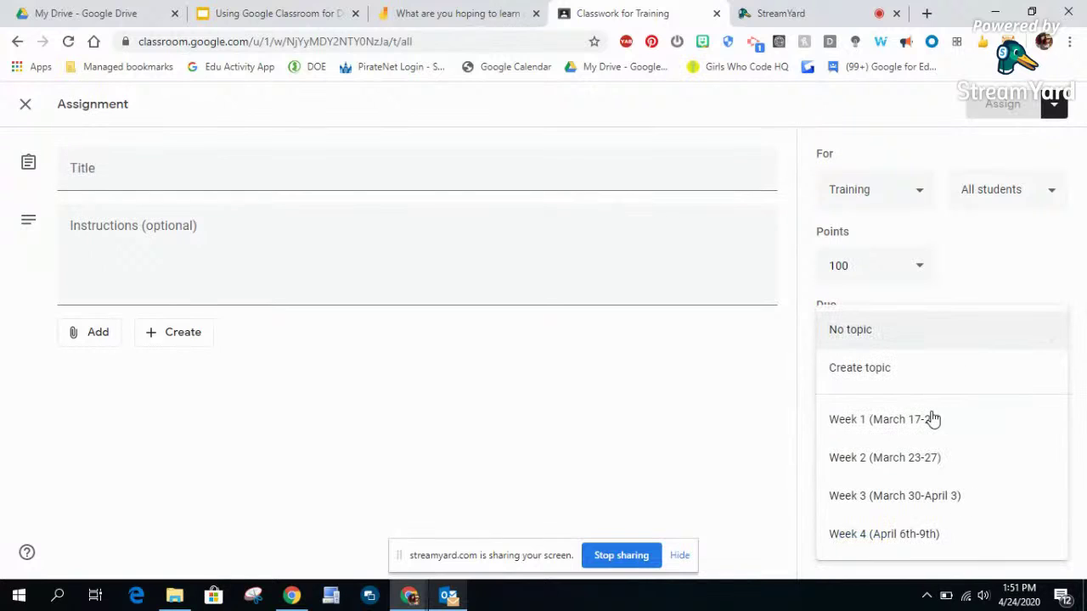
left_click(903, 544)
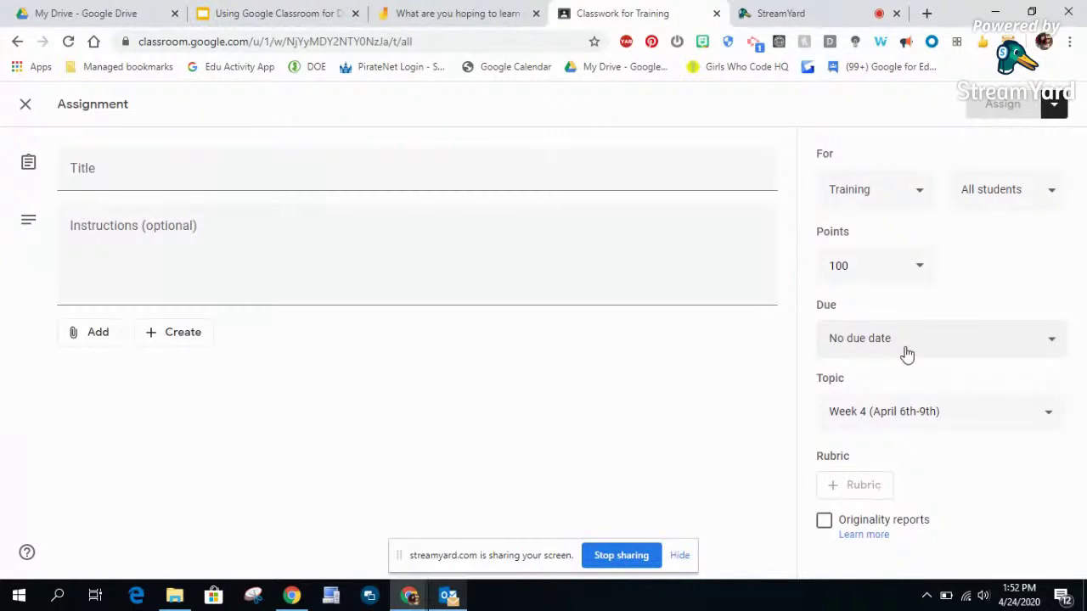
Step: Demonstrate the assignment's points options with Ungraded, 10 and 2, and set the points to 1
left_click(919, 270)
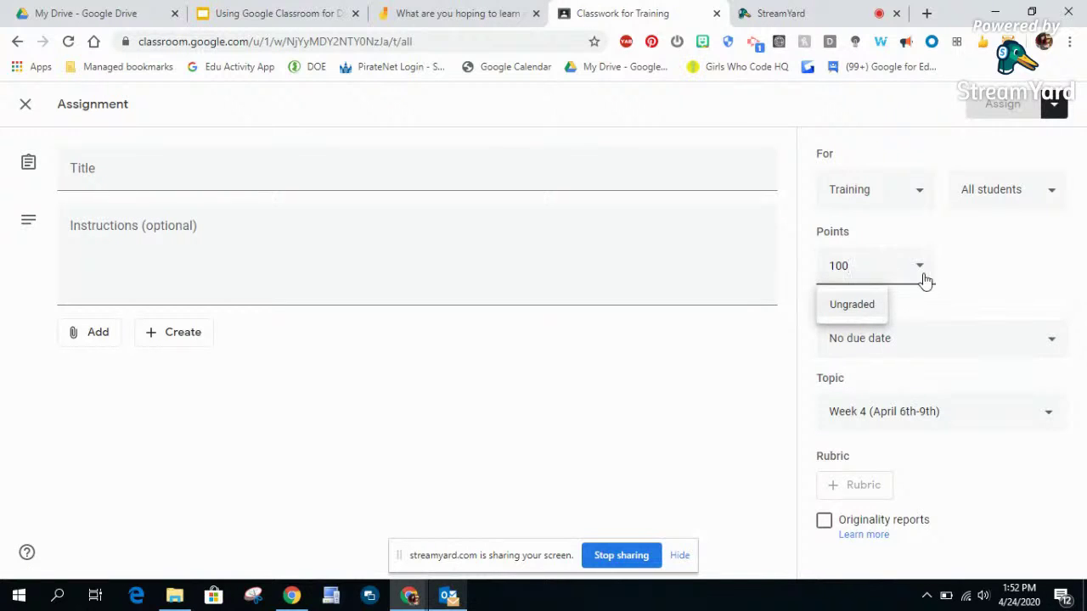
left_click(850, 307)
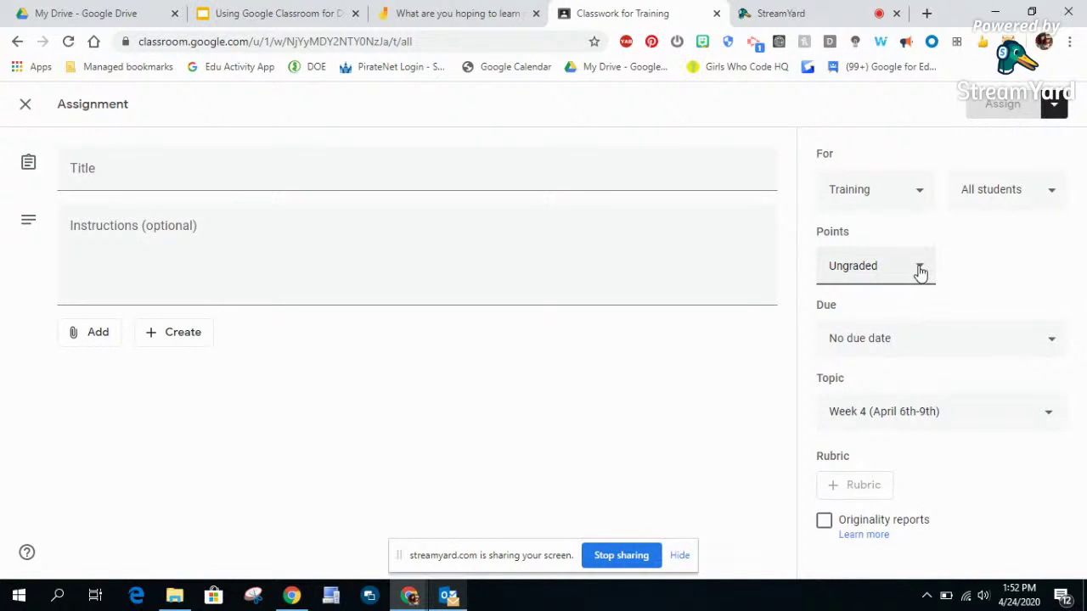
left_click_drag(897, 267, 790, 270)
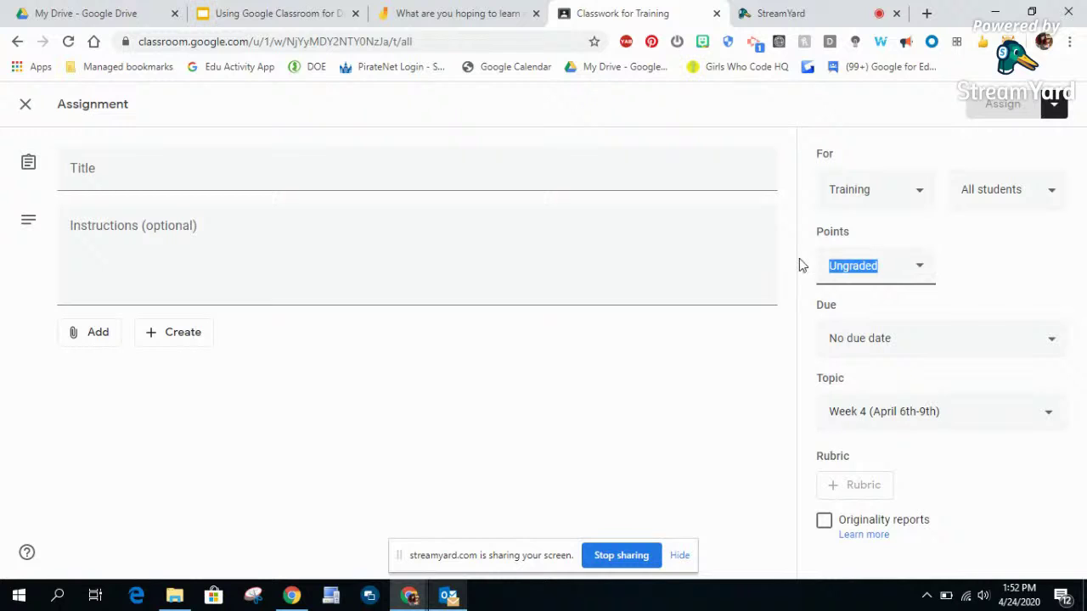
type("10")
left_click_drag(842, 267, 814, 272)
type("2")
left_click(761, 384)
left_click(849, 262)
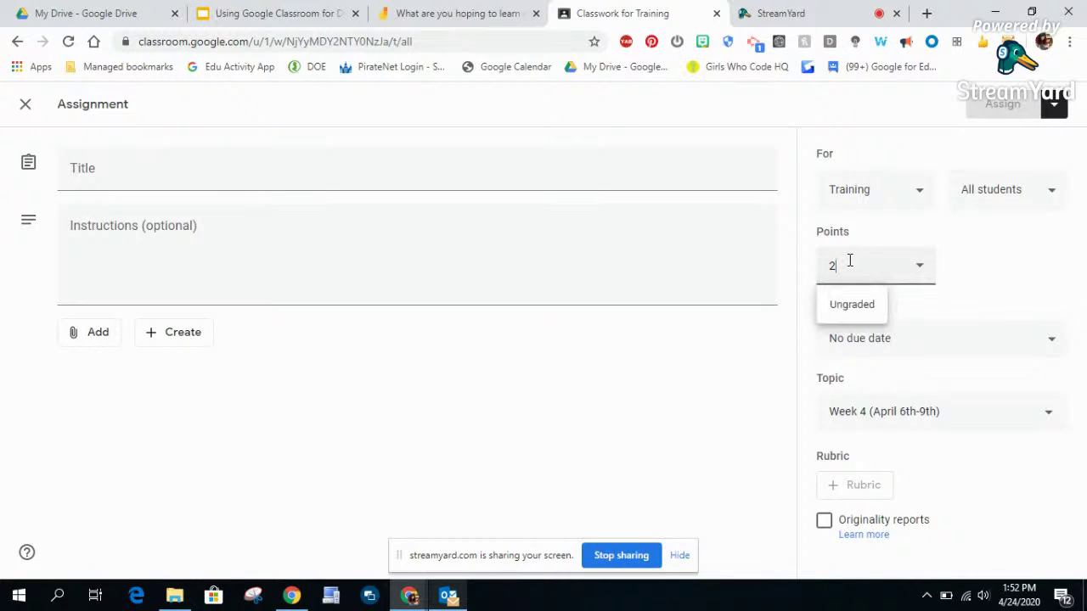
left_click(719, 396)
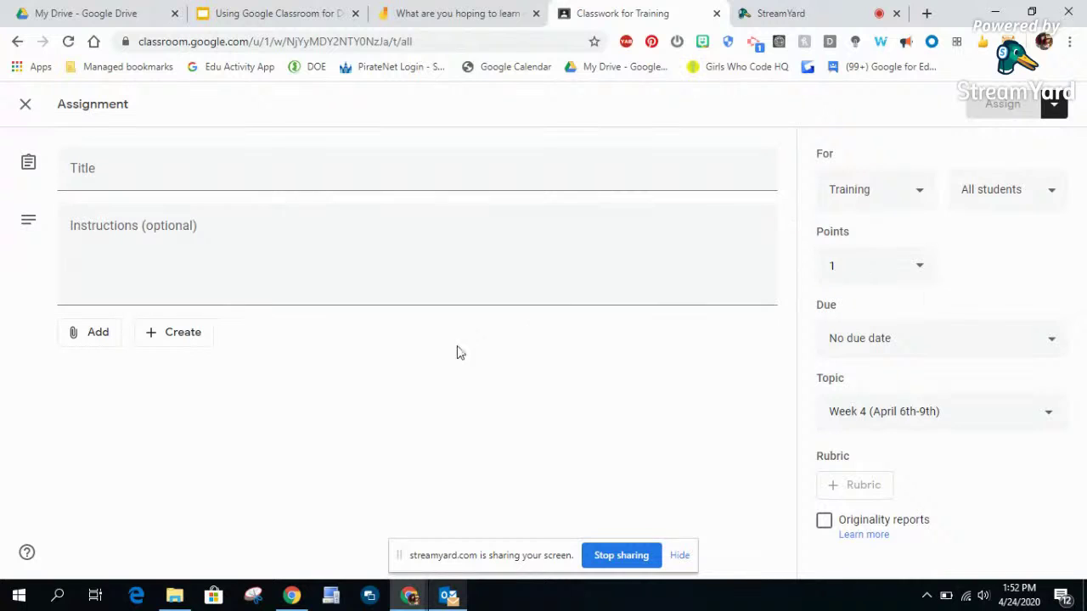
Step: Select Advanced Physics, Digital Literacy and Memorial High School as additional classes for the assignment, and deselect all three again
left_click(912, 201)
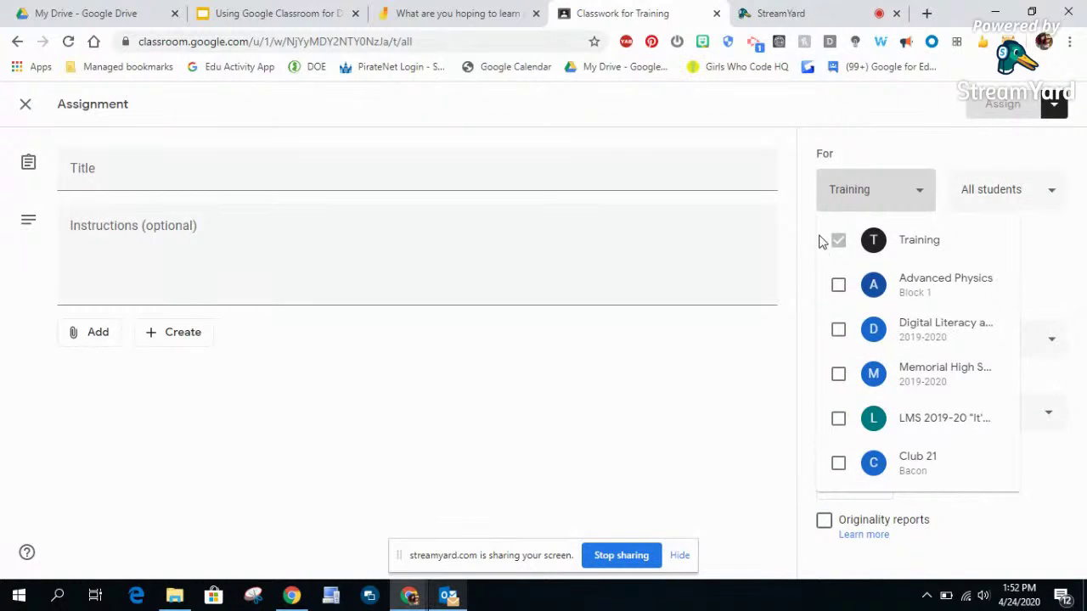
left_click(837, 284)
left_click(838, 329)
left_click(838, 373)
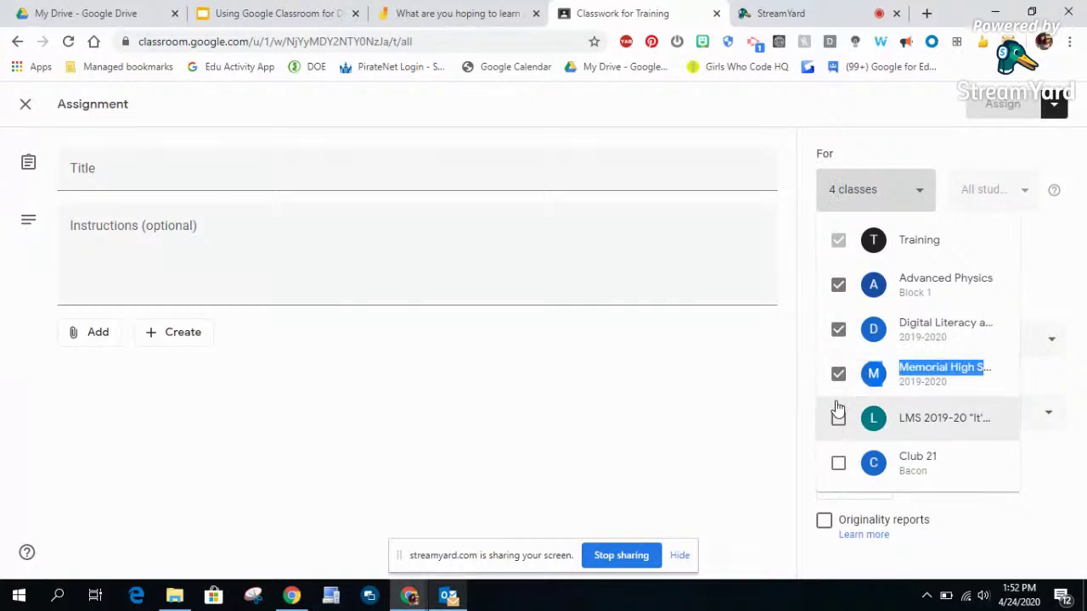
left_click(838, 285)
left_click(838, 330)
left_click(838, 374)
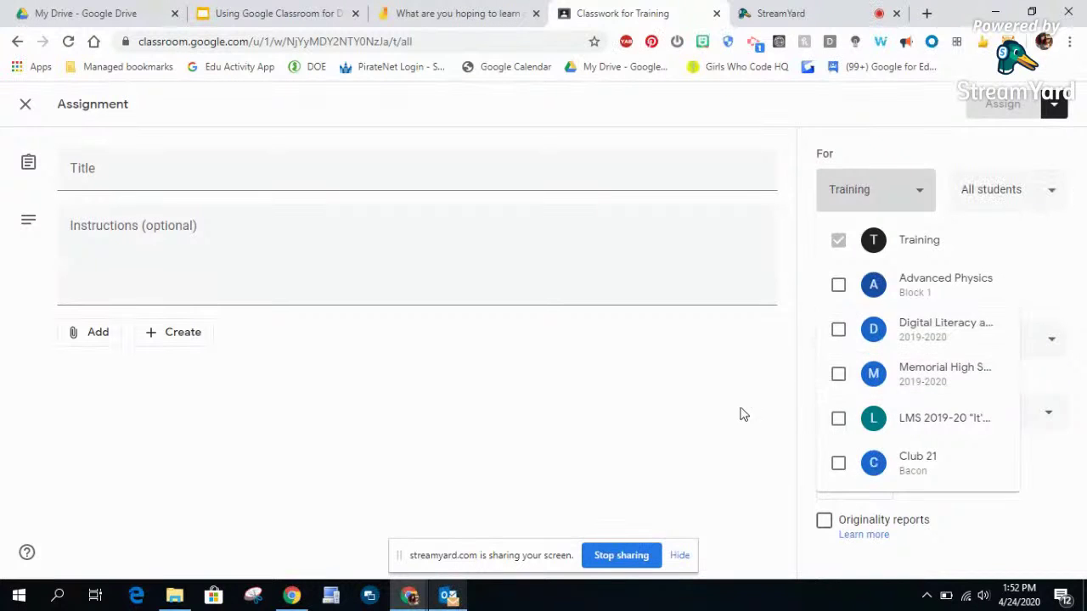
left_click(742, 407)
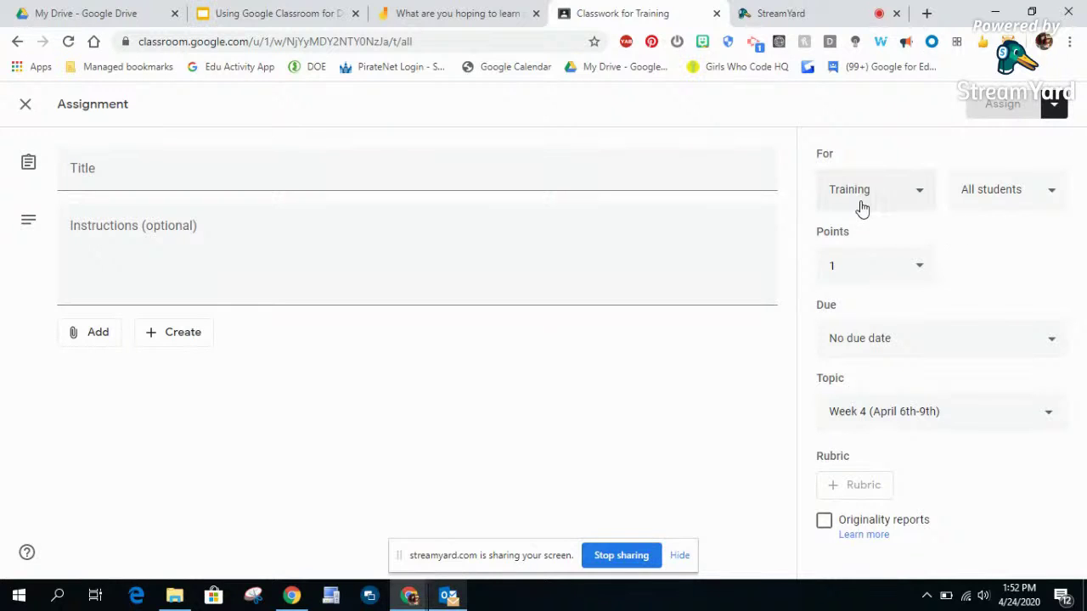
Step: Limit the assignment to three individual students, the second, third and fifth in the list, instead of all students
left_click(1055, 194)
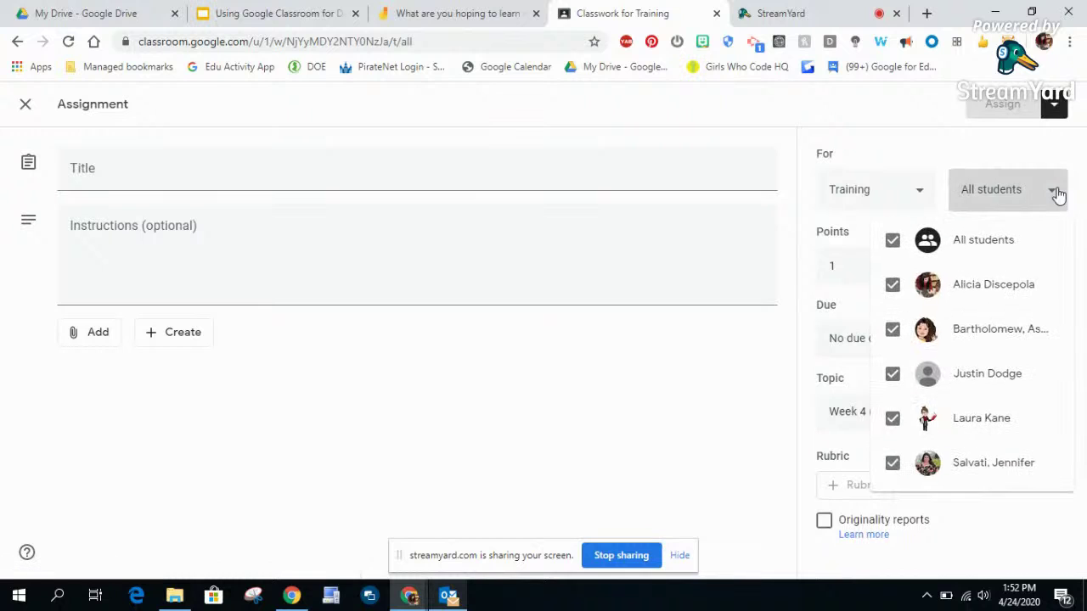
left_click(892, 246)
left_click(892, 375)
left_click(893, 330)
left_click(892, 465)
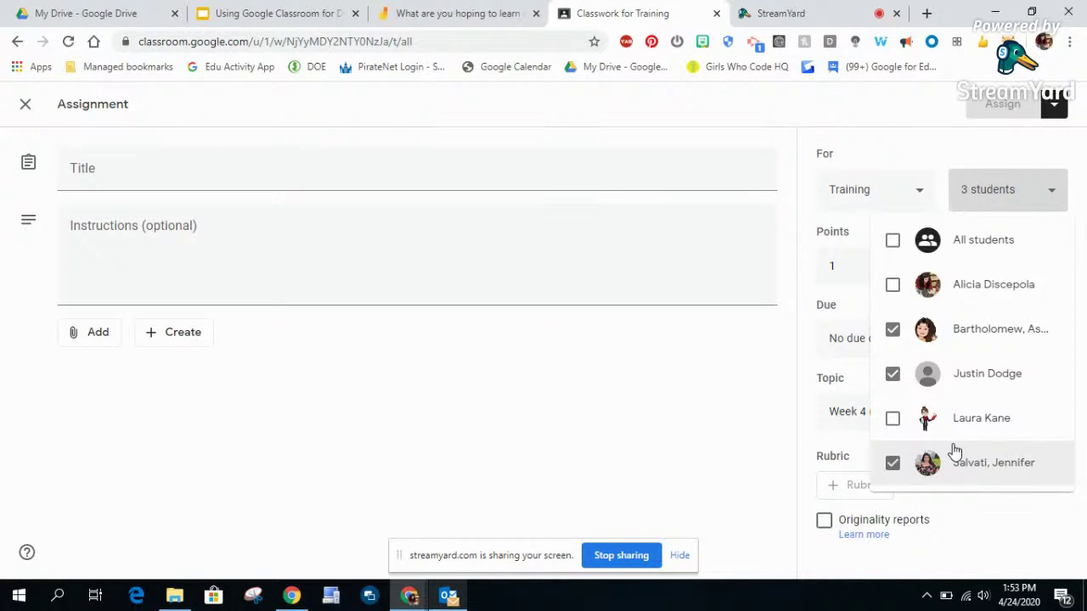
left_click(718, 436)
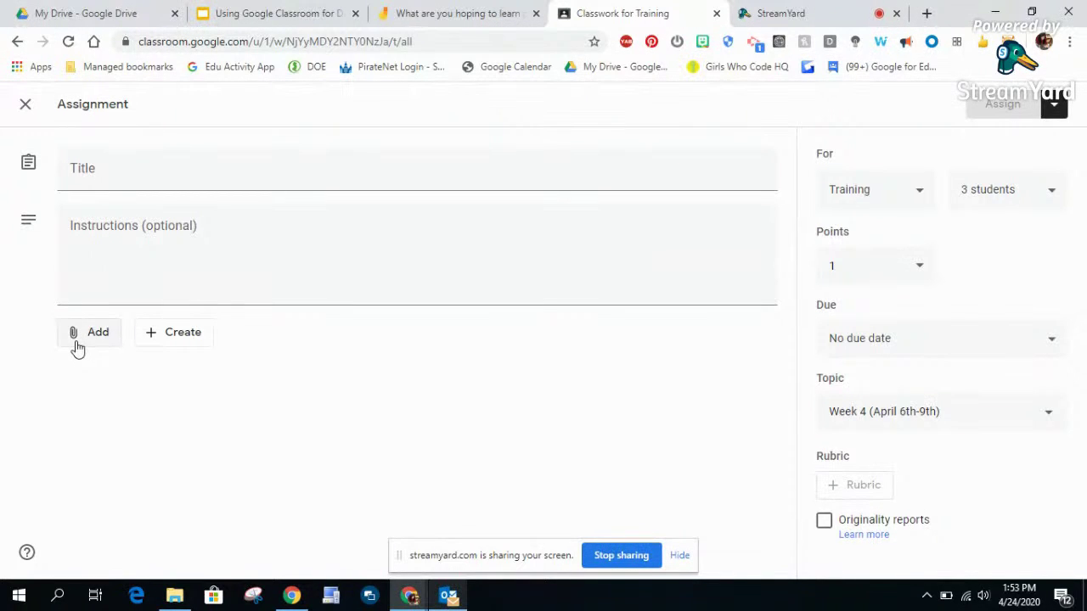
Step: Show the file types that can be created for the assignment, with a brief look at My Drive in between
left_click(169, 344)
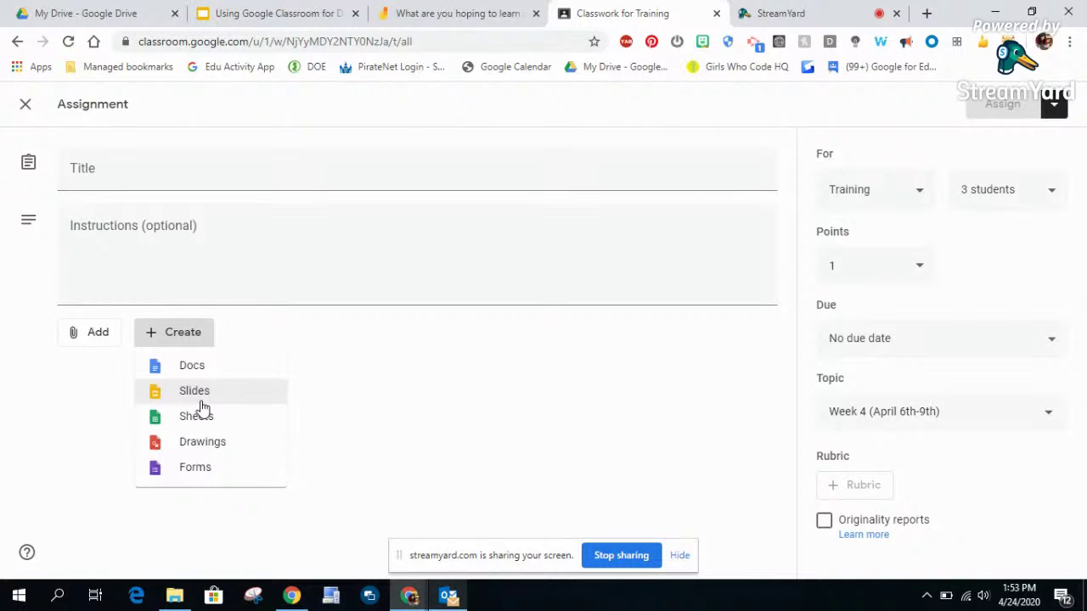
left_click(68, 12)
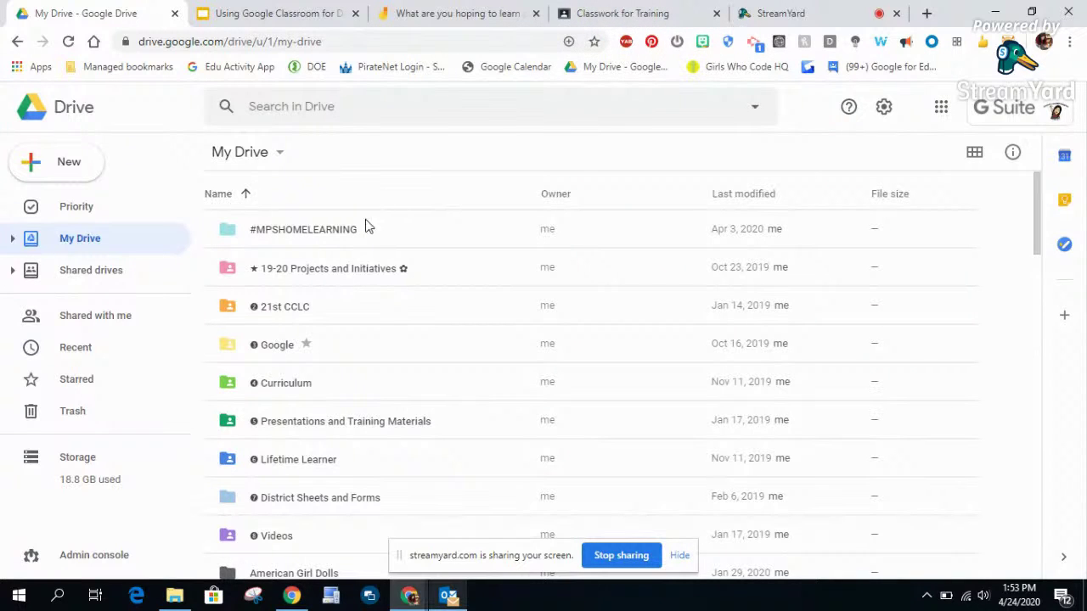
left_click(655, 17)
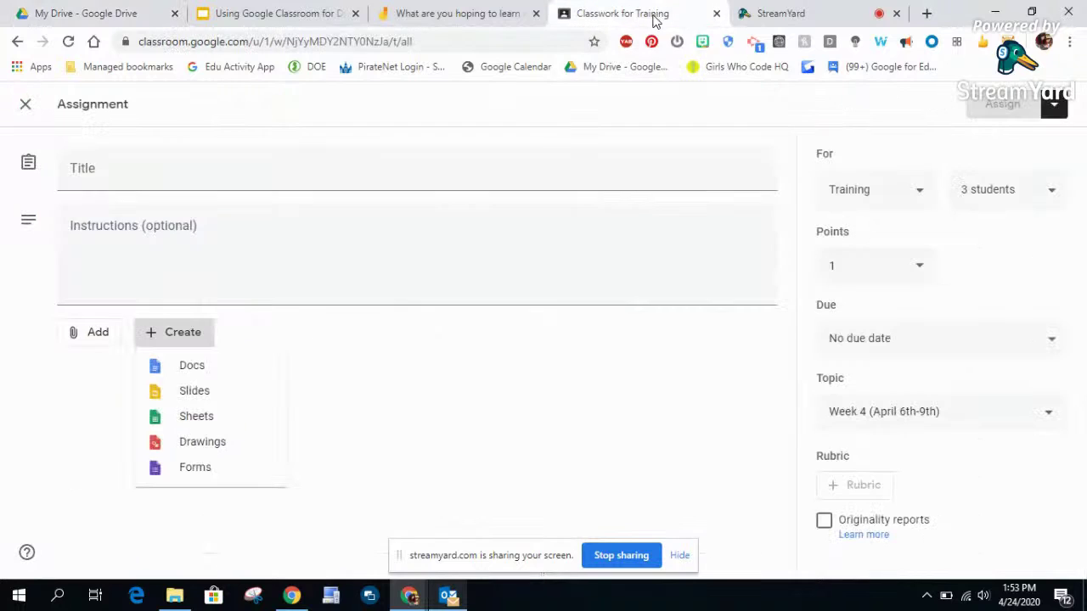
left_click(475, 486)
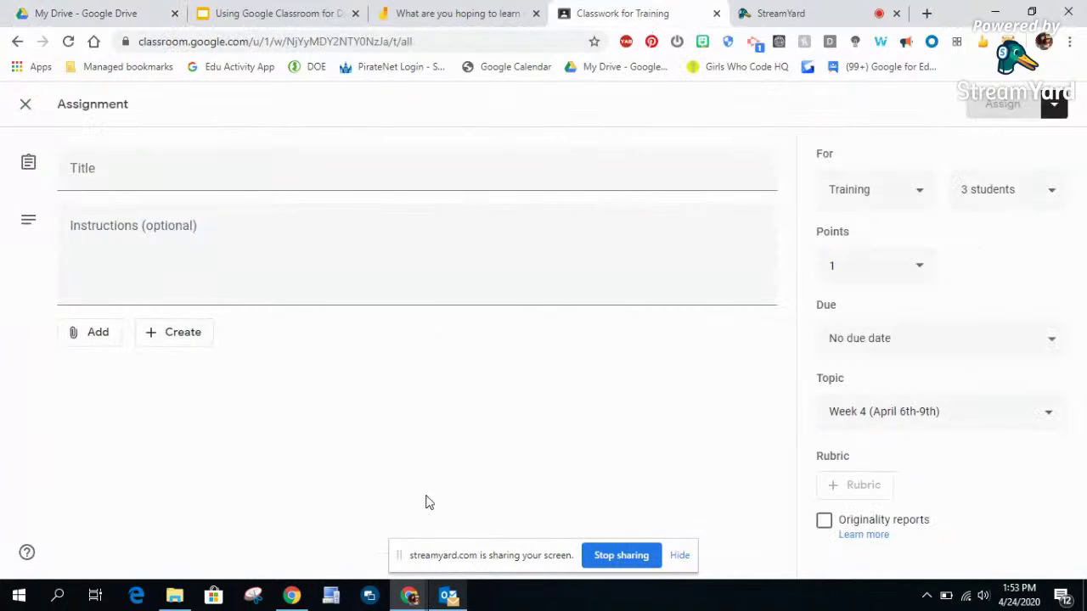
left_click(200, 333)
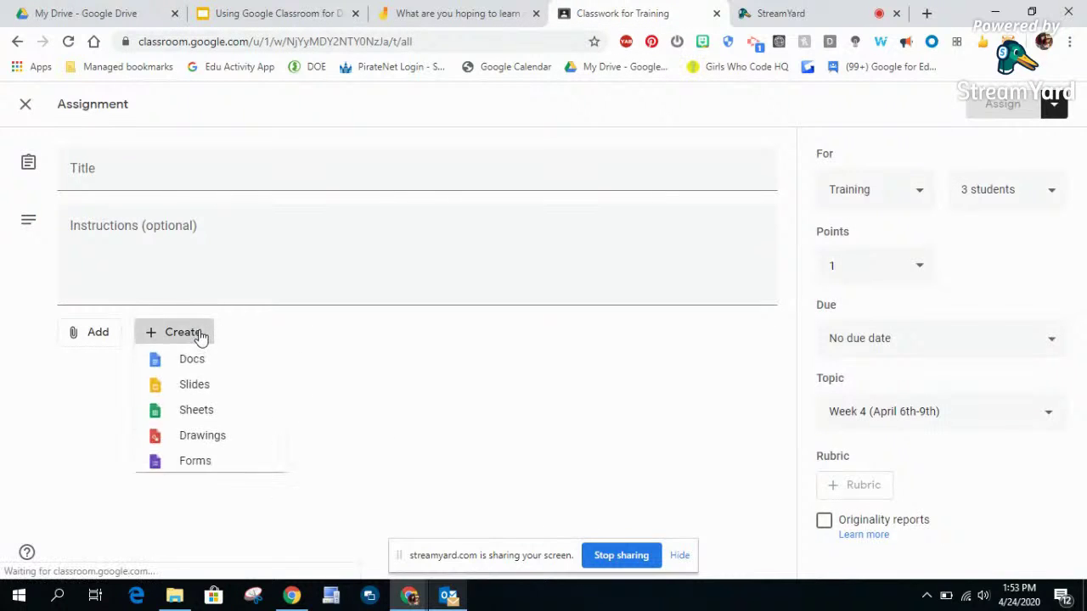
left_click(49, 405)
Step: Attach the Google Drive document "Google Classroom for Distance Learning (4/23/20 webinar)" to the assignment and make a copy for each student
left_click(90, 341)
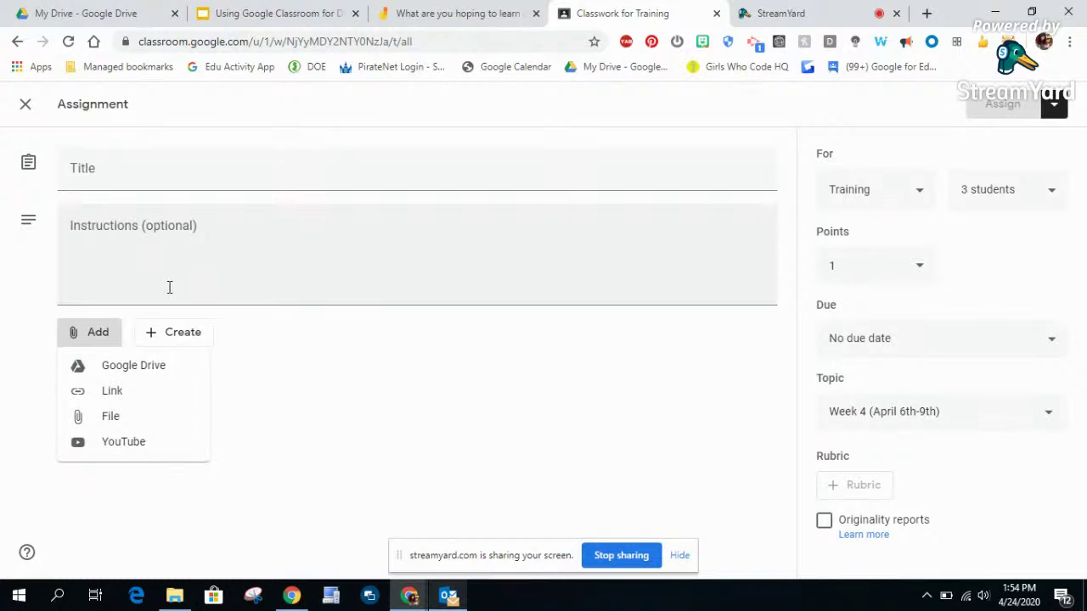
left_click(134, 373)
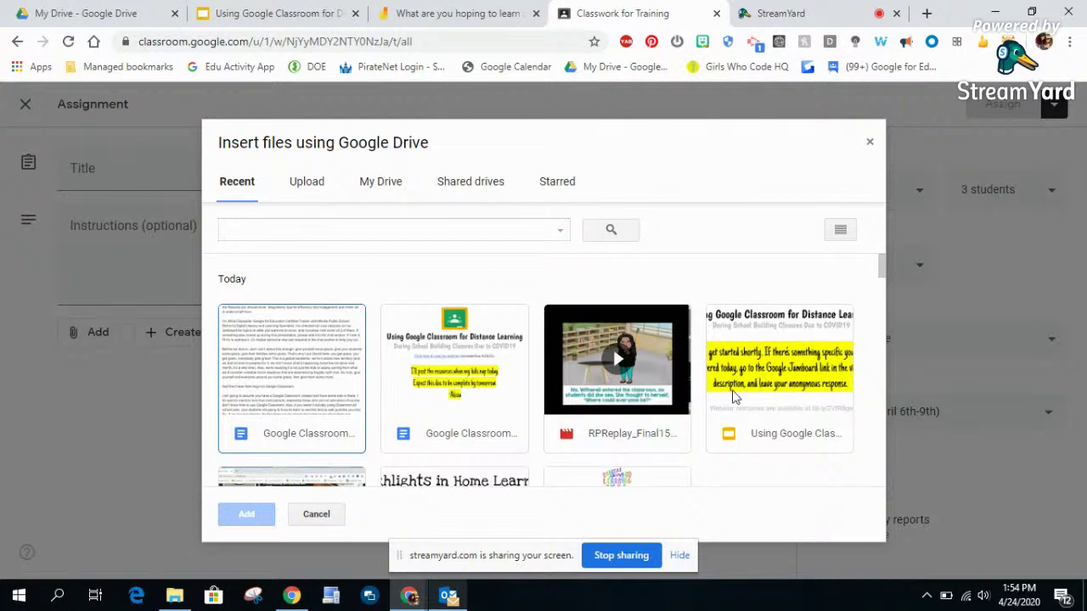
scroll(695, 416, "down", 2)
scroll(695, 416, "up", 1)
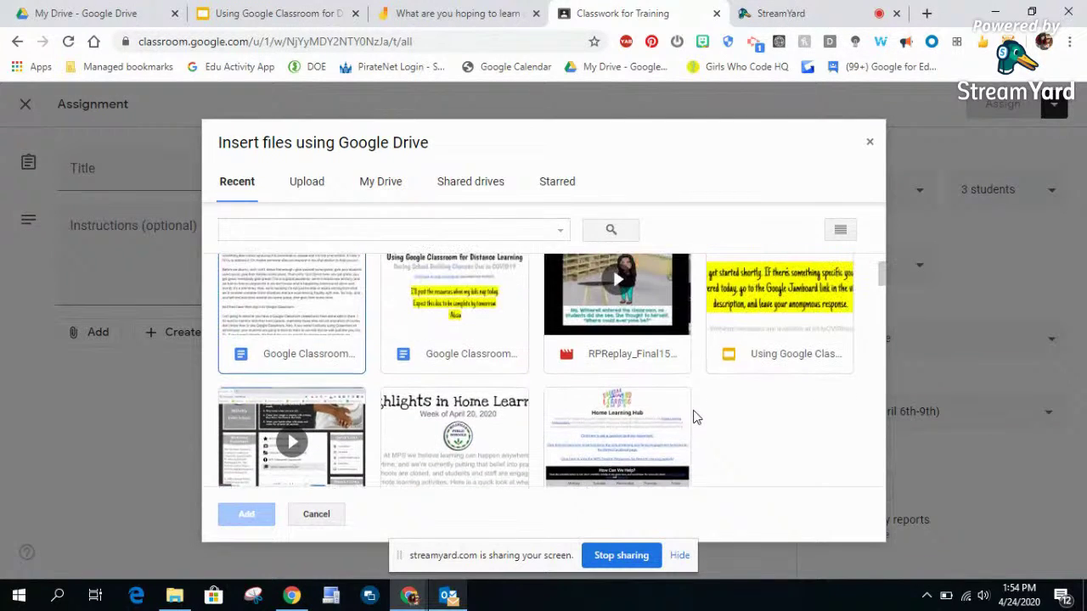
left_click(642, 409)
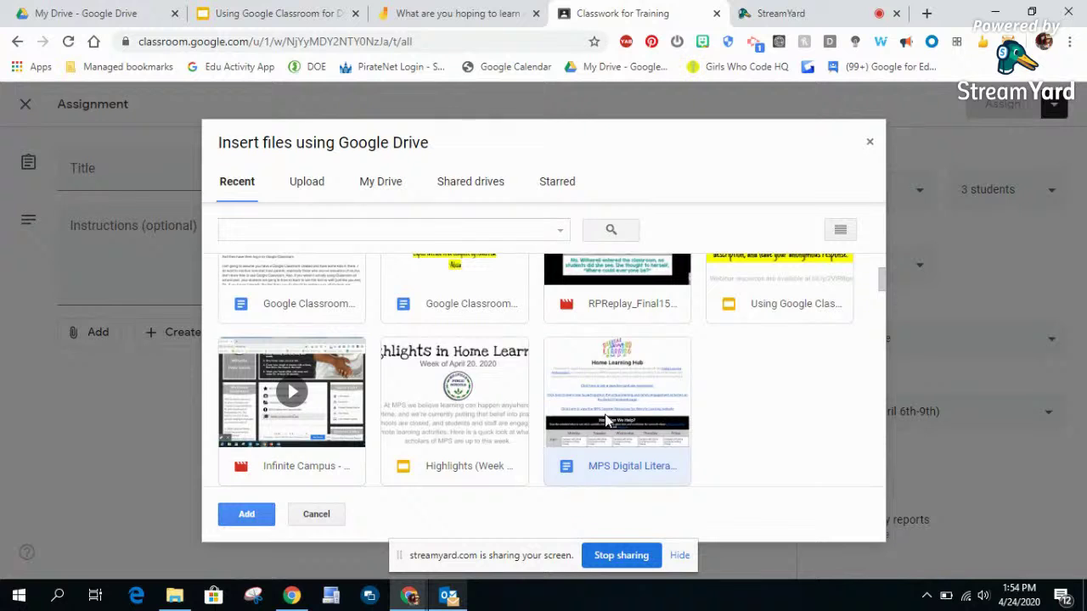
scroll(448, 361, "down", 3)
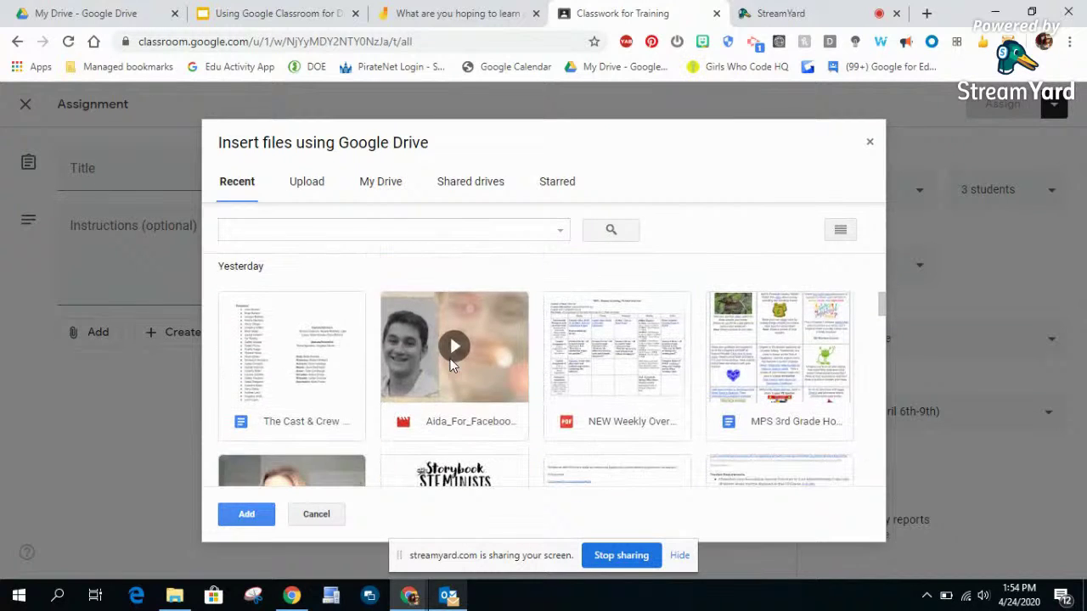
scroll(403, 363, "up", 2)
scroll(403, 363, "up", 2)
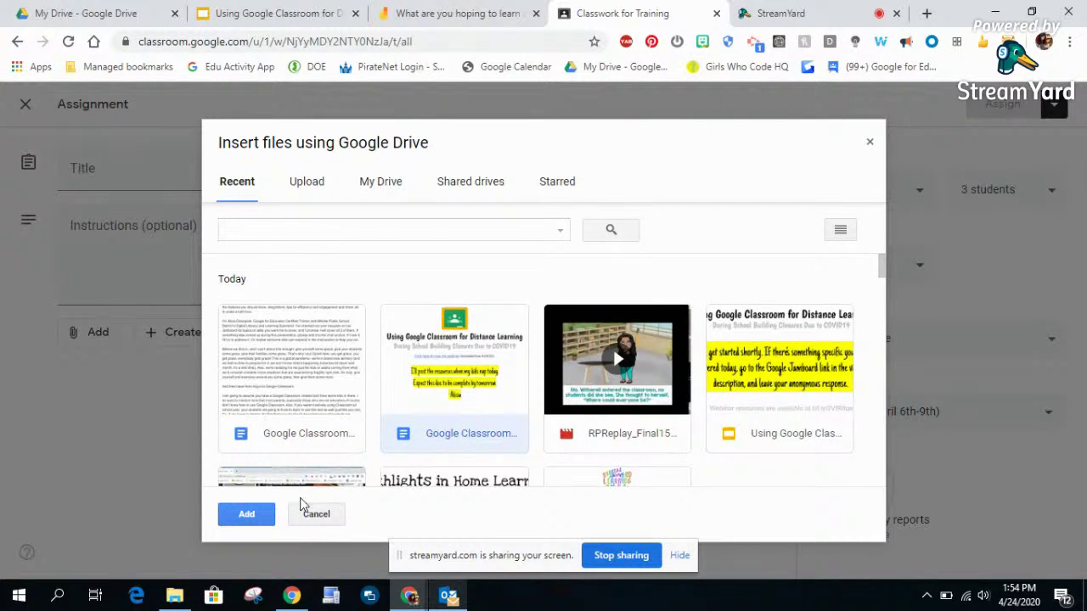
left_click(245, 516)
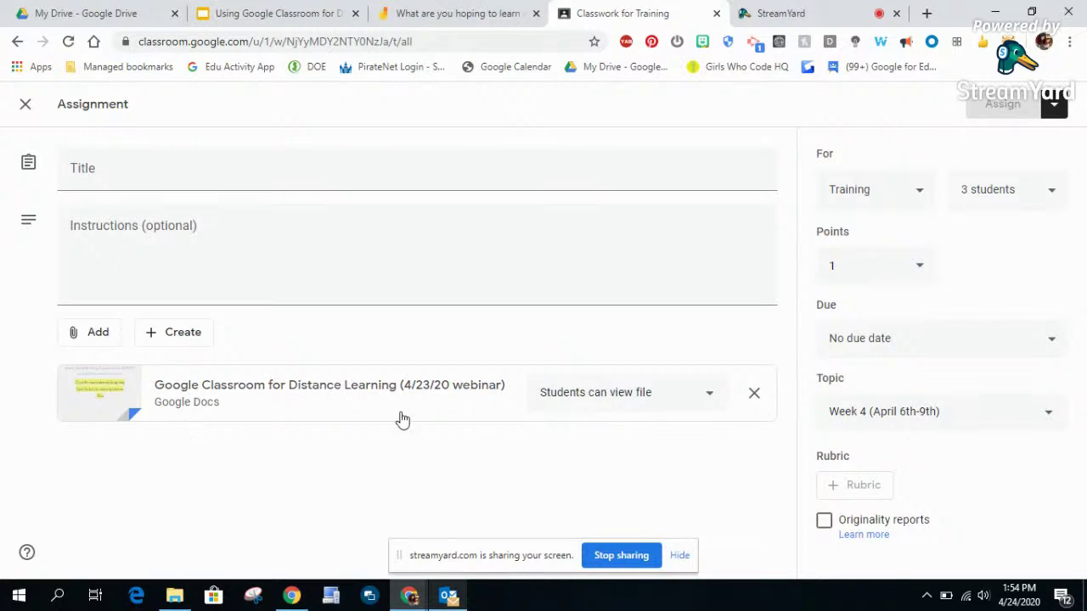
left_click(708, 399)
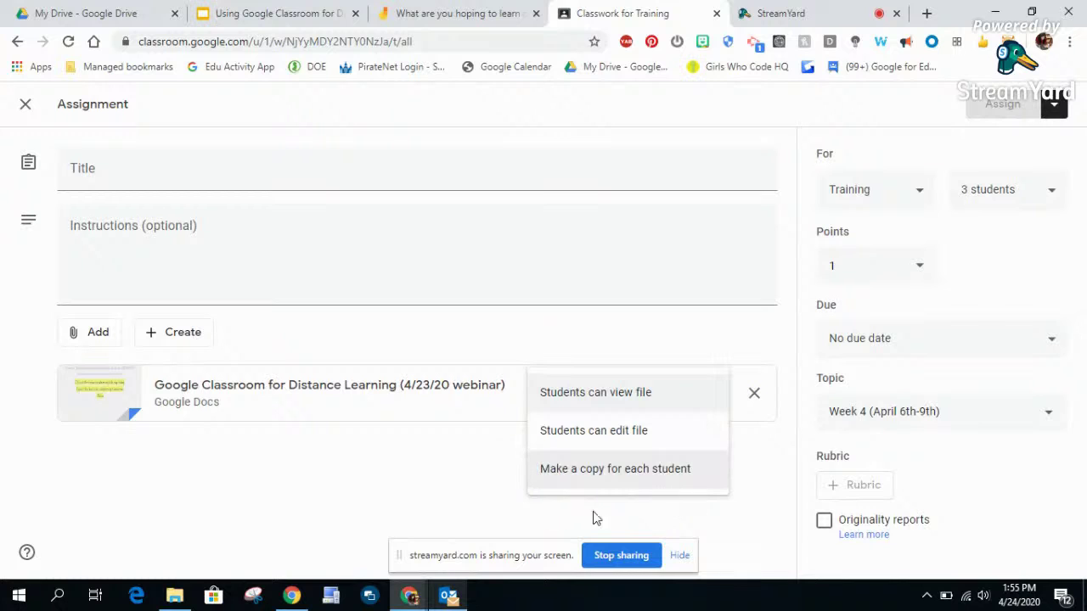
left_click(574, 474)
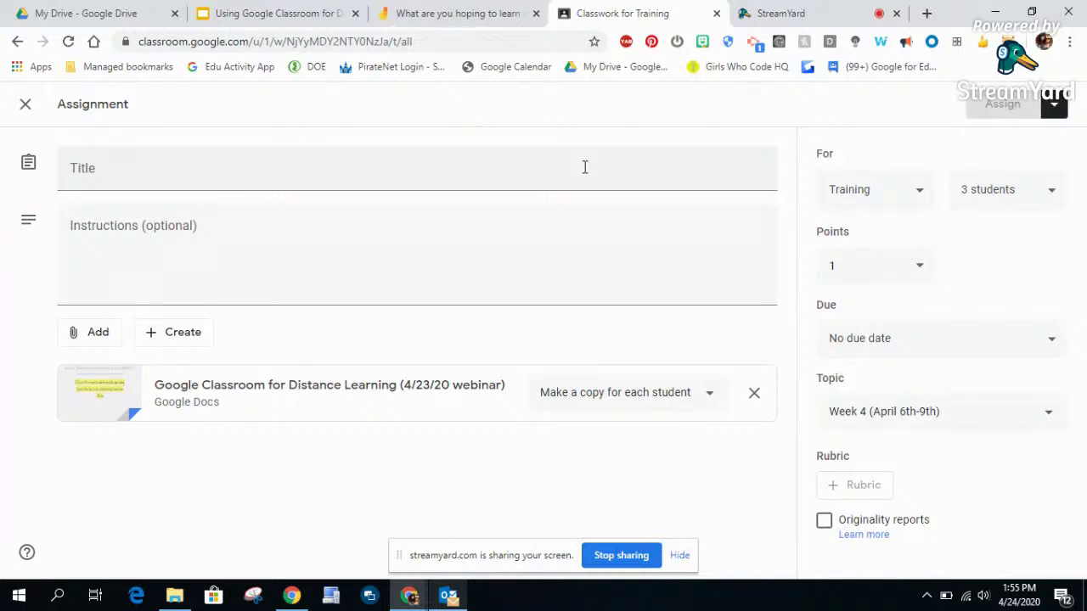
Step: Check the option for converting uploads to Google Docs editor format in Google Drive's settings, and return to the assignment in Classroom
left_click(54, 13)
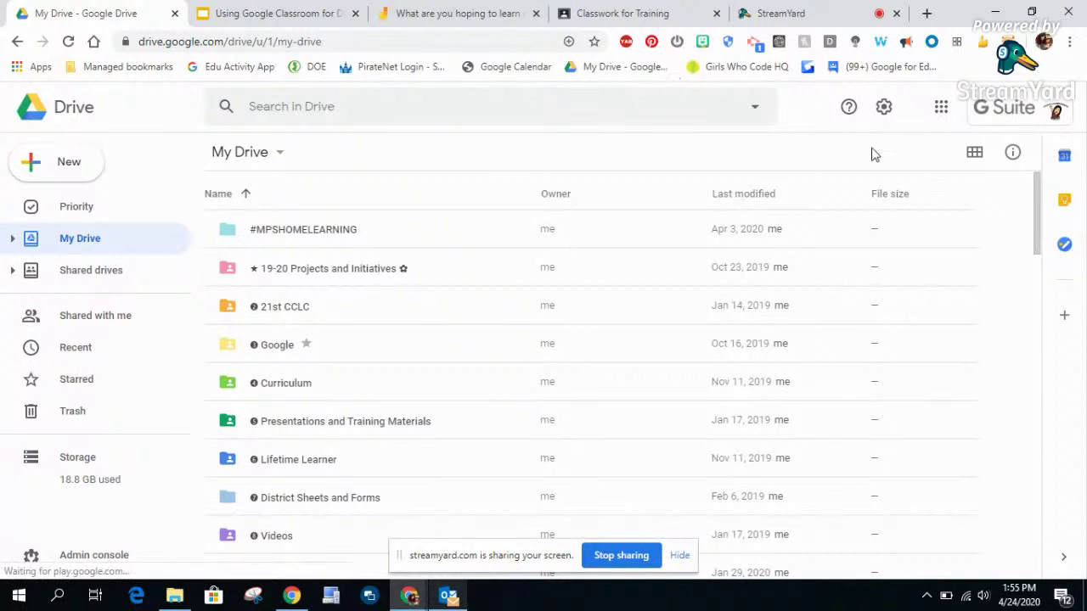
left_click(885, 112)
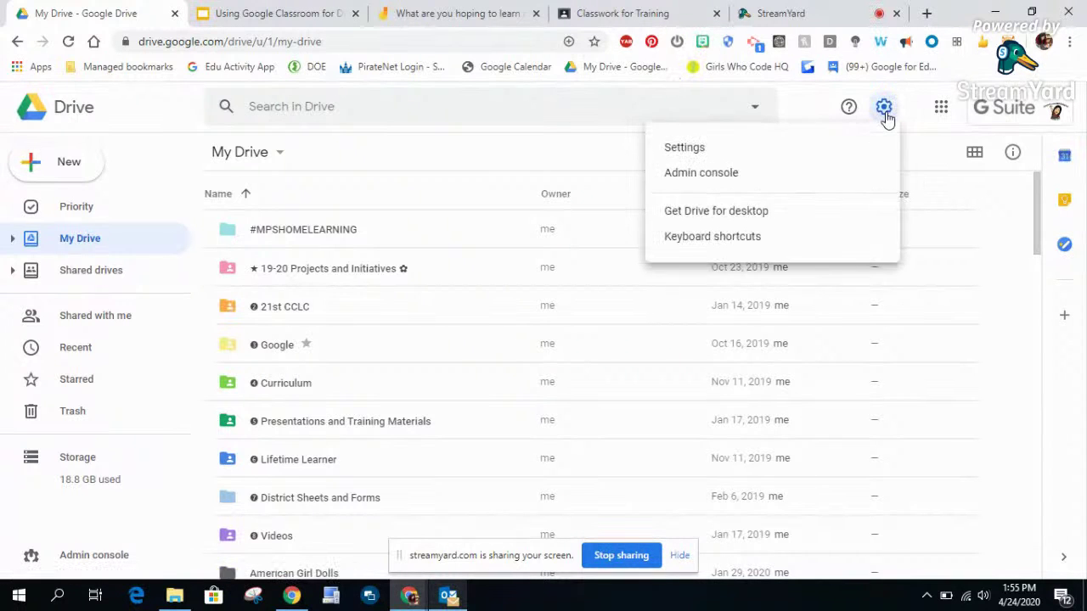
left_click(783, 149)
left_click_drag(924, 219, 932, 185)
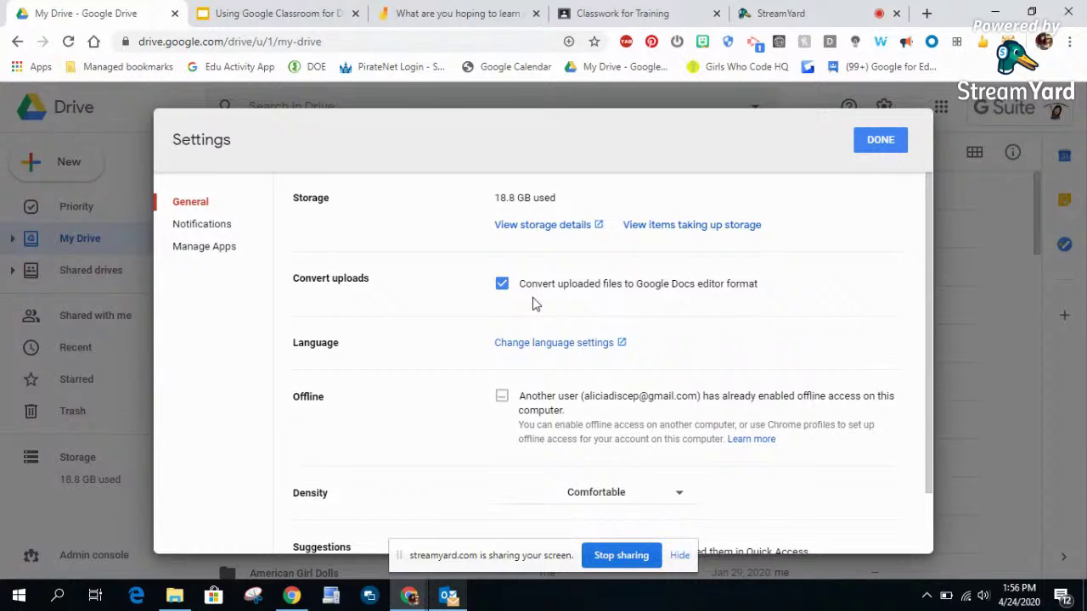
left_click(878, 139)
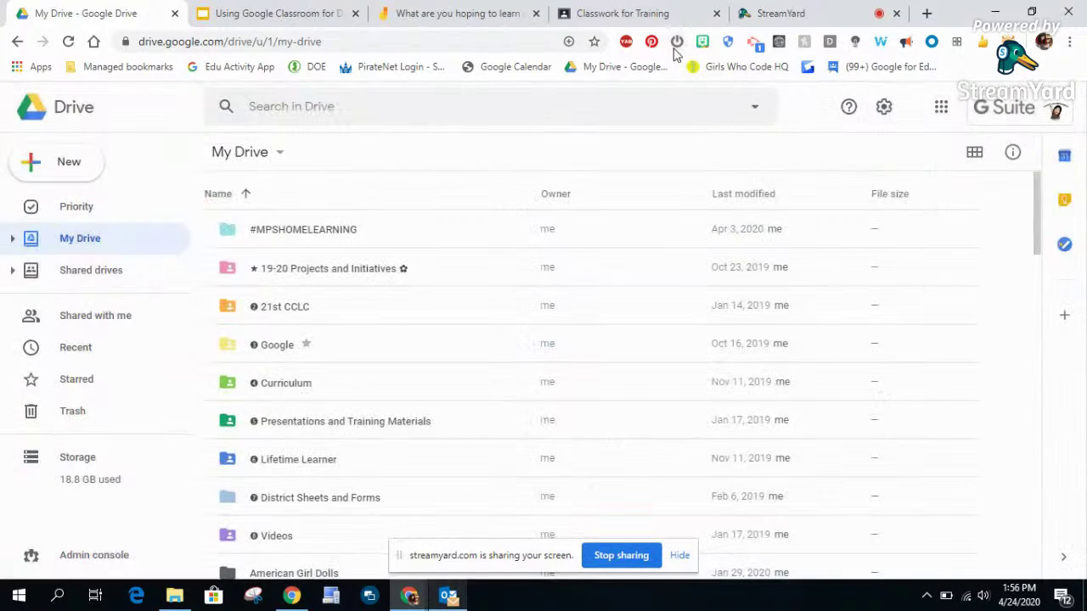
left_click(594, 13)
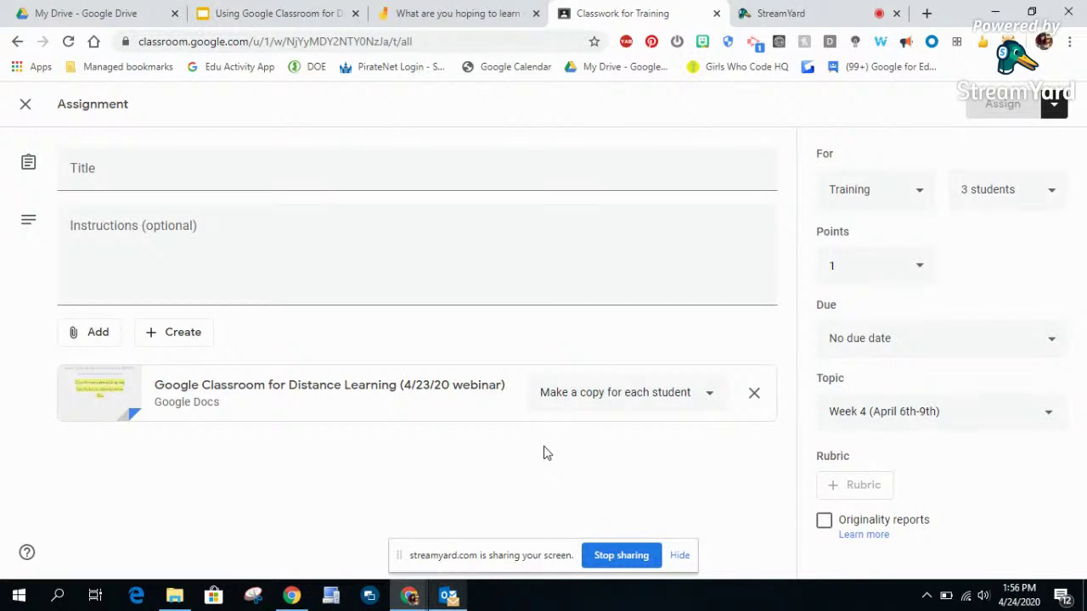
Step: Look at the assignment's posting options and title the assignment "Add Resources"
left_click(1065, 101)
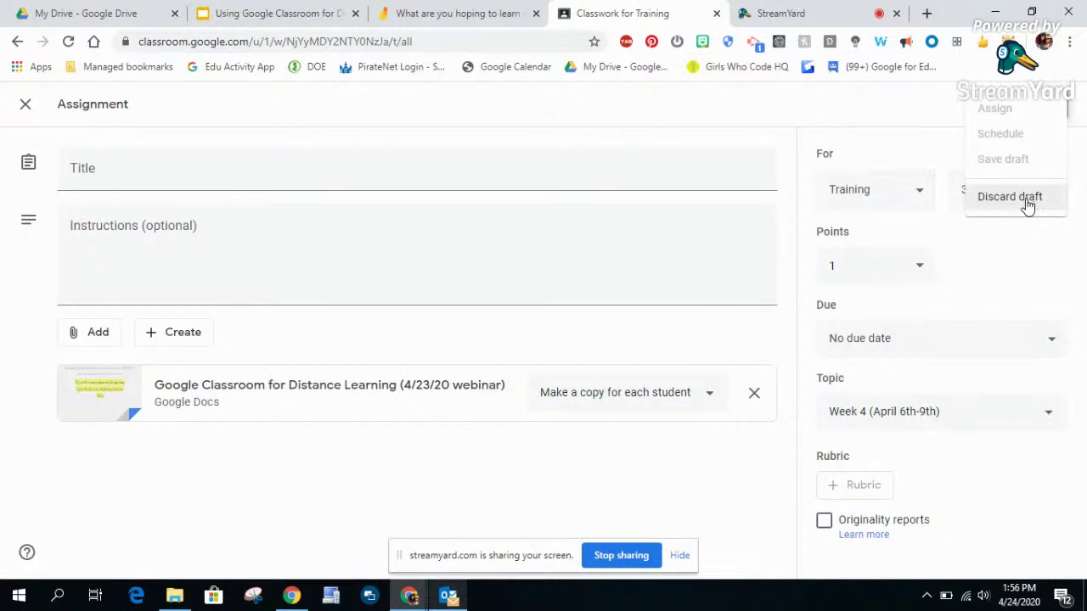
left_click(437, 169)
left_click(436, 169)
type("Add R")
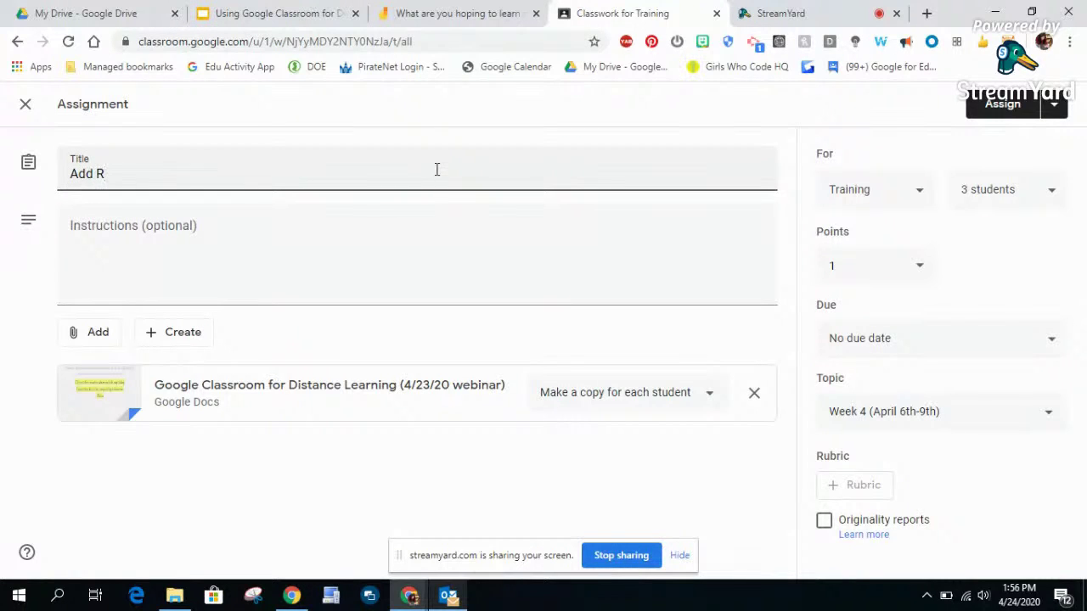
type("esources")
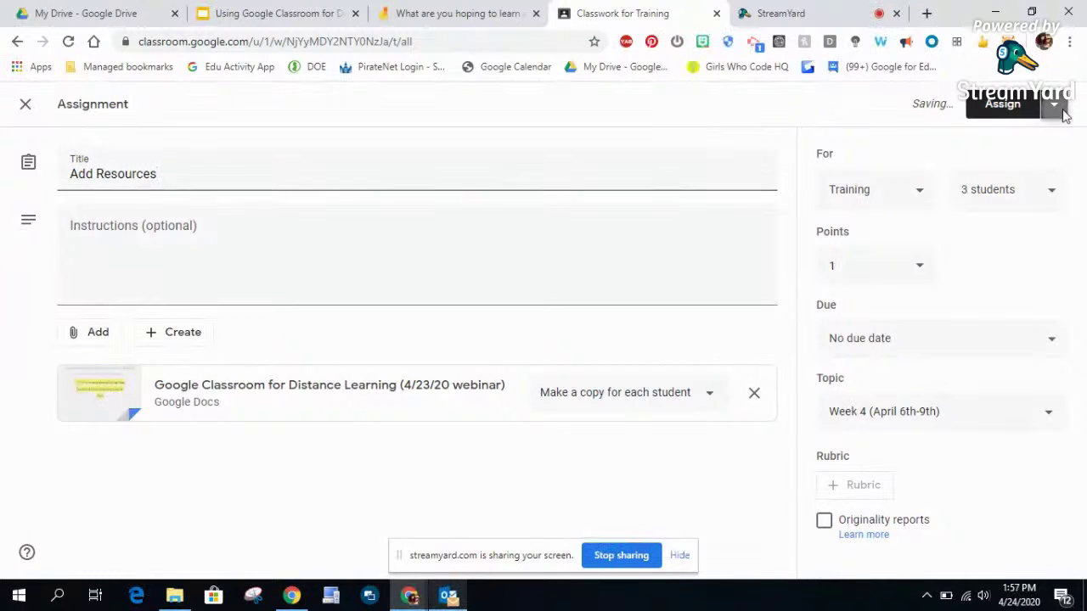
Step: Schedule the Add Resources assignment to post on Apr 26, 2020 at 8:00 PM
left_click(1059, 108)
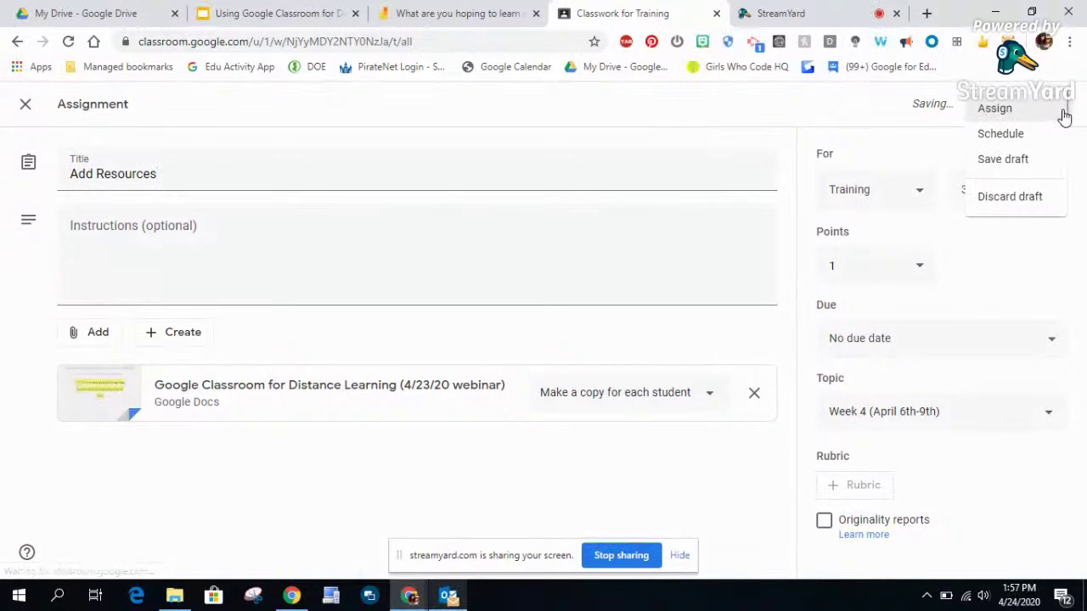
left_click(1002, 134)
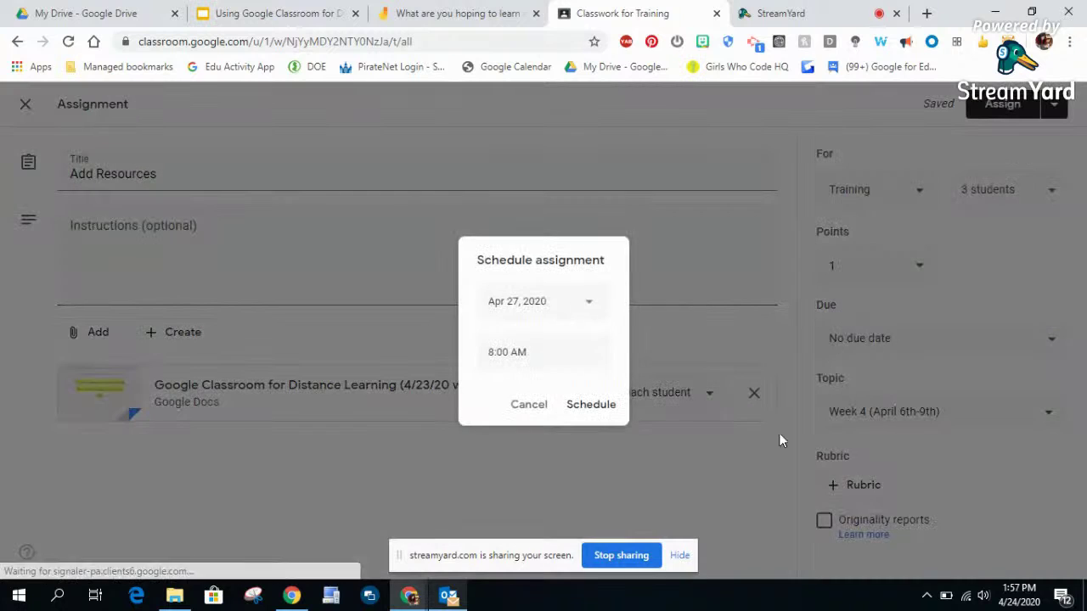
left_click(503, 357)
left_click(538, 304)
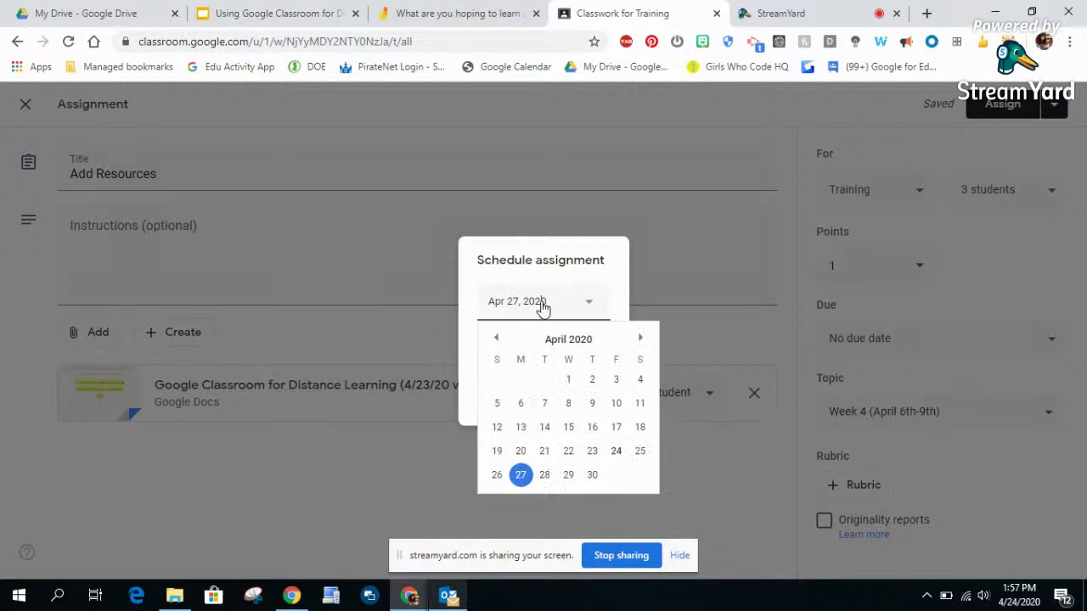
left_click(498, 477)
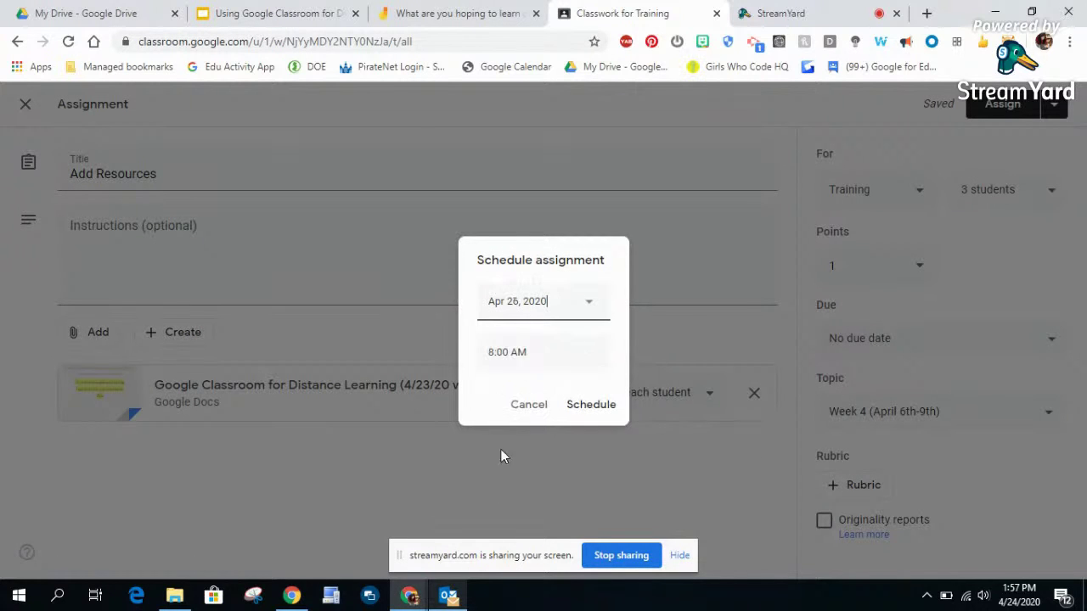
left_click(523, 355)
type("8:00 pm")
left_click(592, 405)
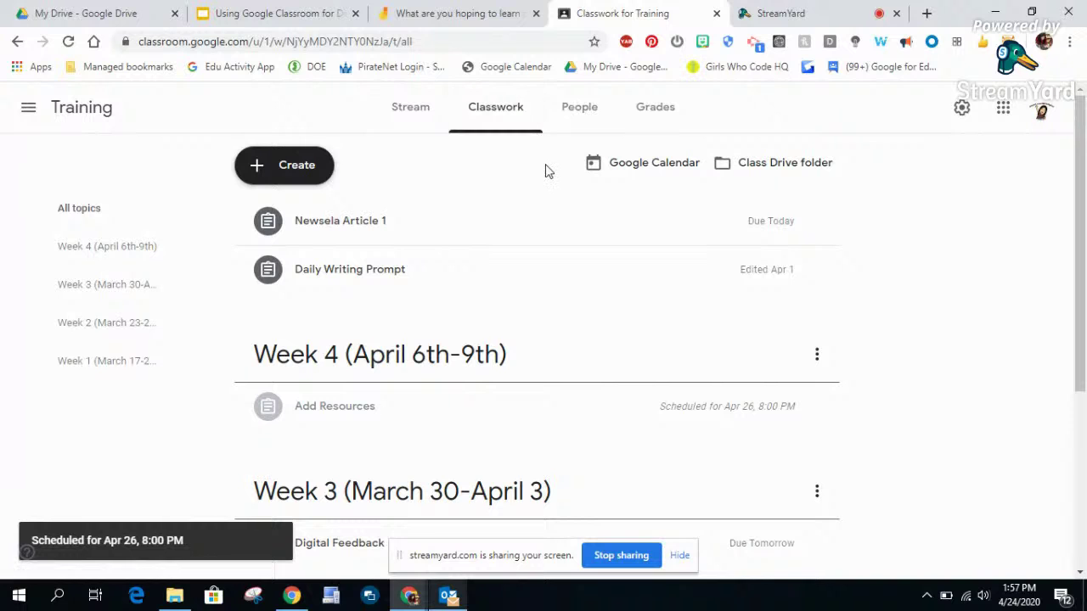
Step: Look through the Training class's Stream to check whether the scheduled assignment is posted there
left_click(400, 109)
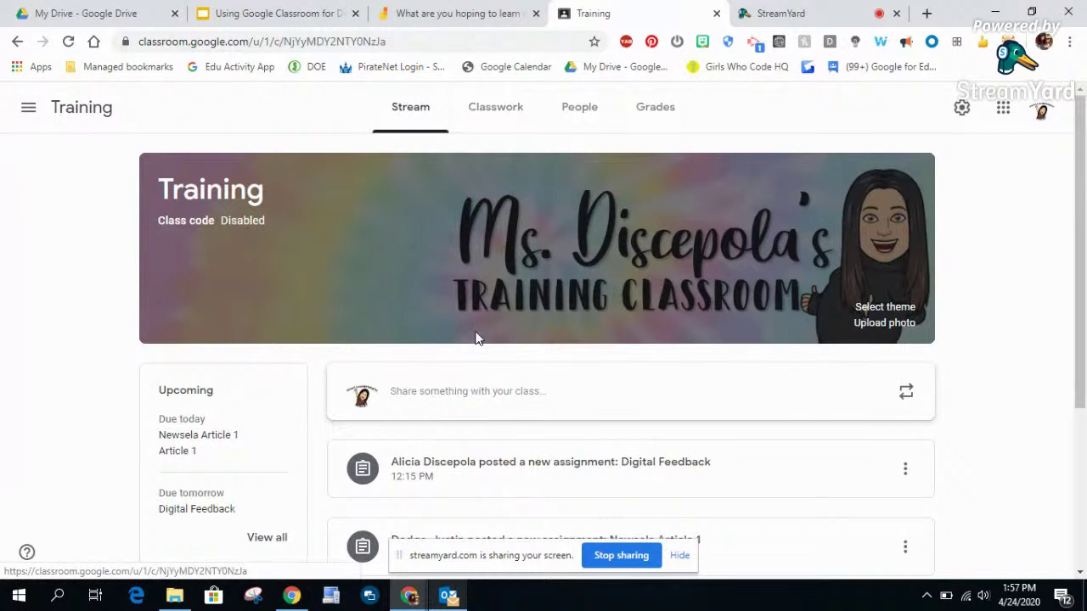
scroll(594, 408, "down", 2)
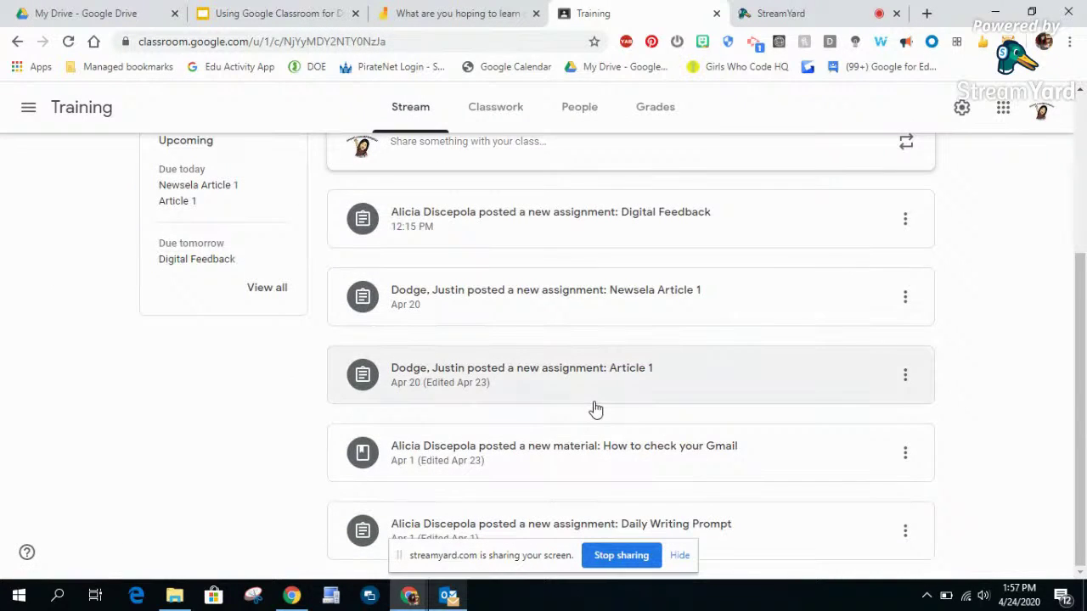
scroll(594, 407, "up", 3)
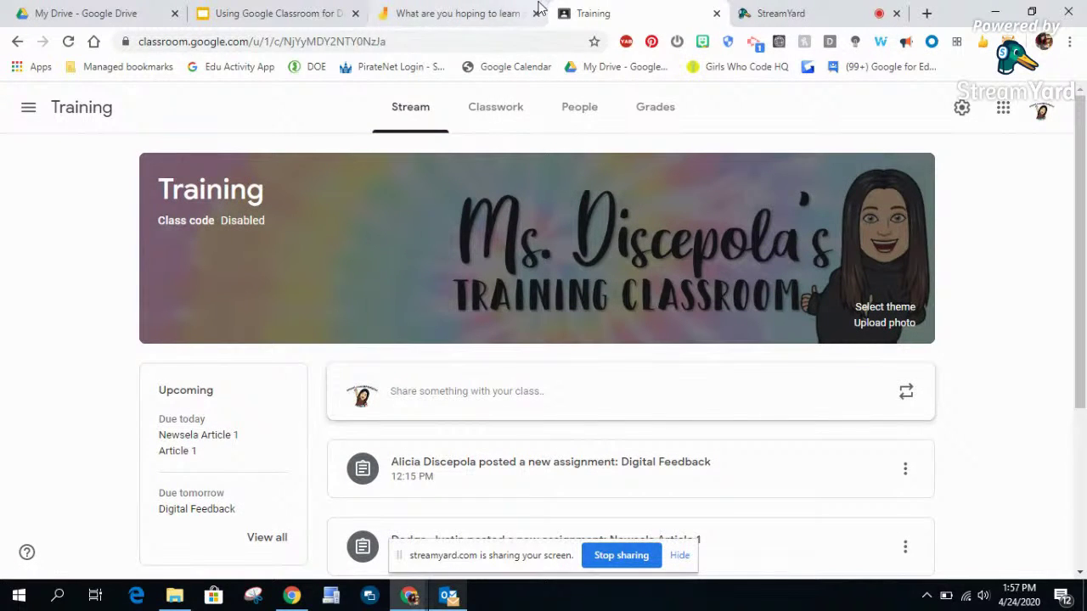
Step: Return to the classwork list and show the edit and delete options of the scheduled Add Resources assignment under Week 4
left_click(500, 117)
scroll(541, 356, "down", 3)
scroll(530, 427, "up", 1)
scroll(530, 427, "up", 1)
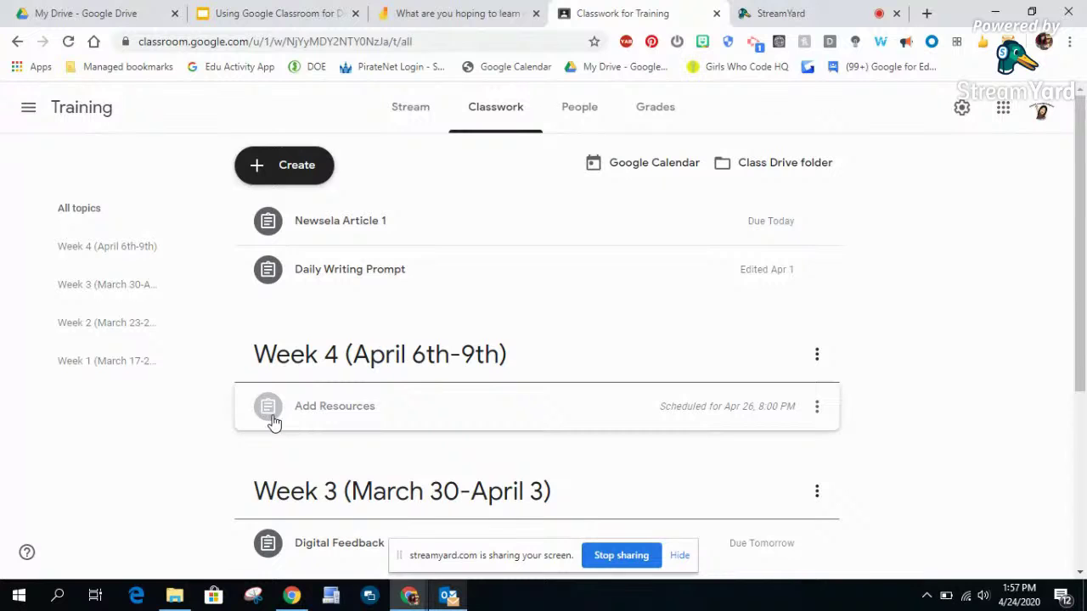
left_click(815, 411)
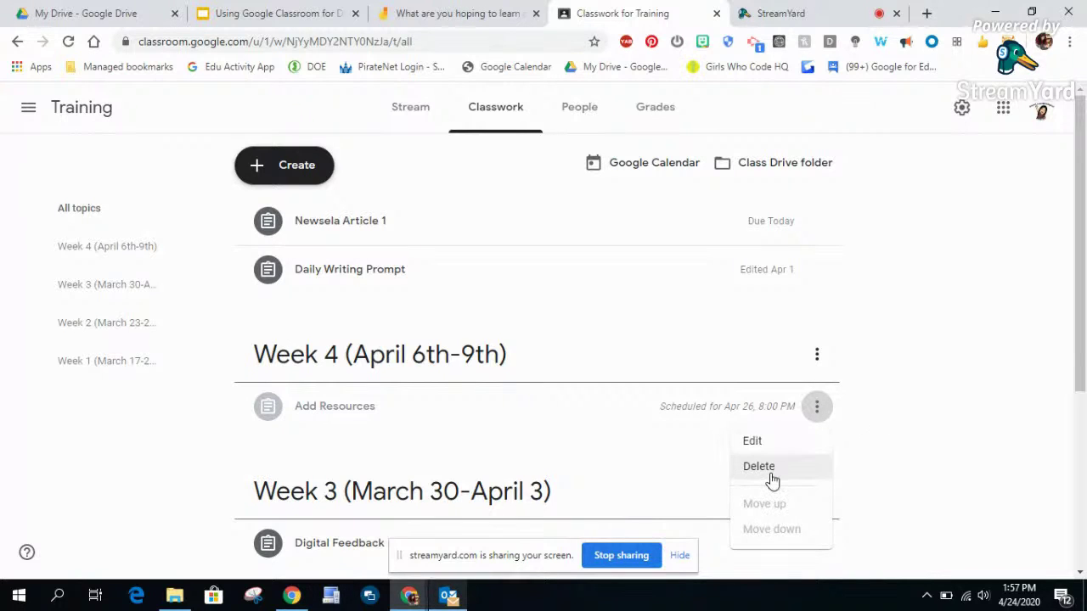
left_click(922, 433)
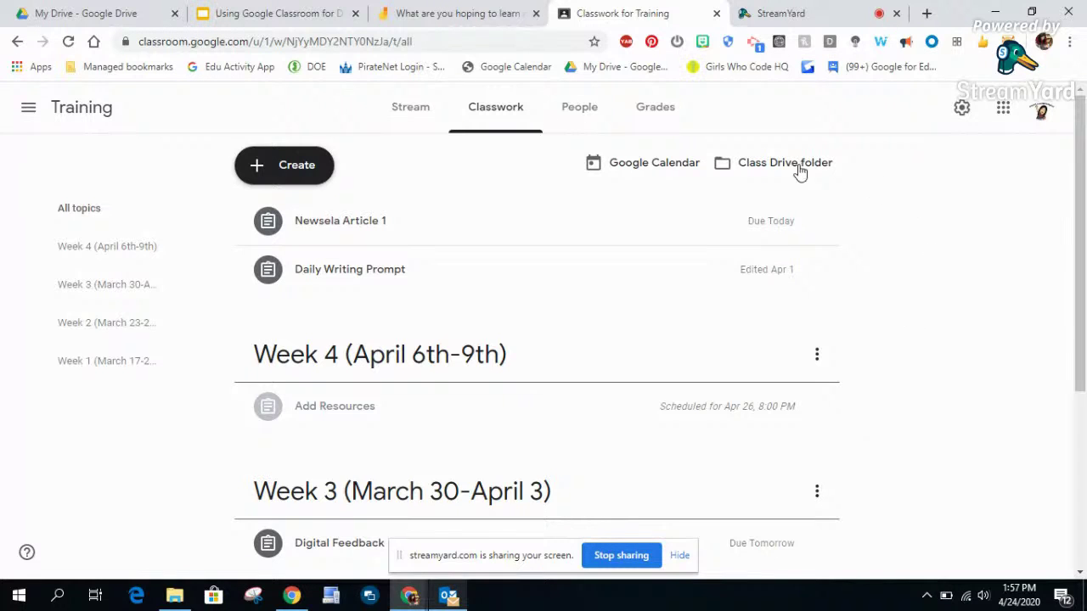
Step: Open the class Drive folder from the classwork page and close it again
left_click(785, 169)
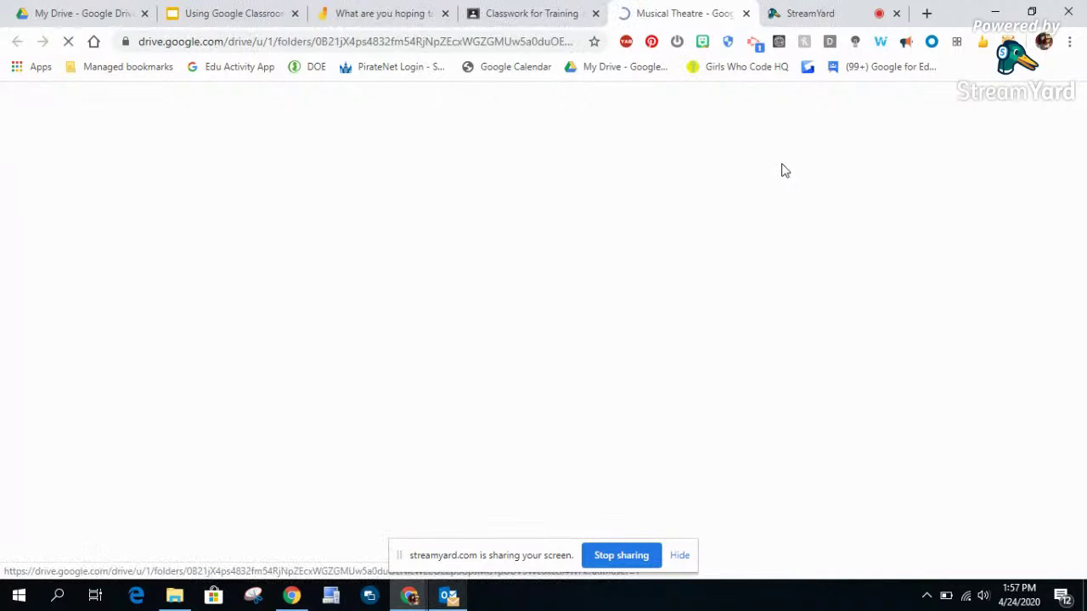
left_click(746, 14)
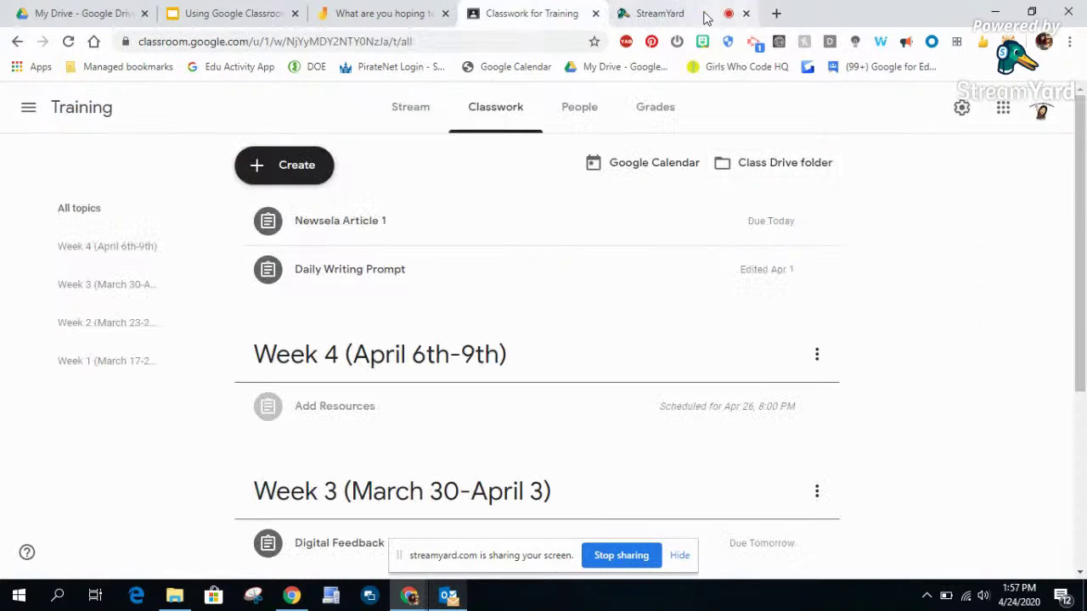
Step: Show the class's People page and the email option available for the first student in the list
left_click(580, 111)
scroll(788, 461, "down", 2)
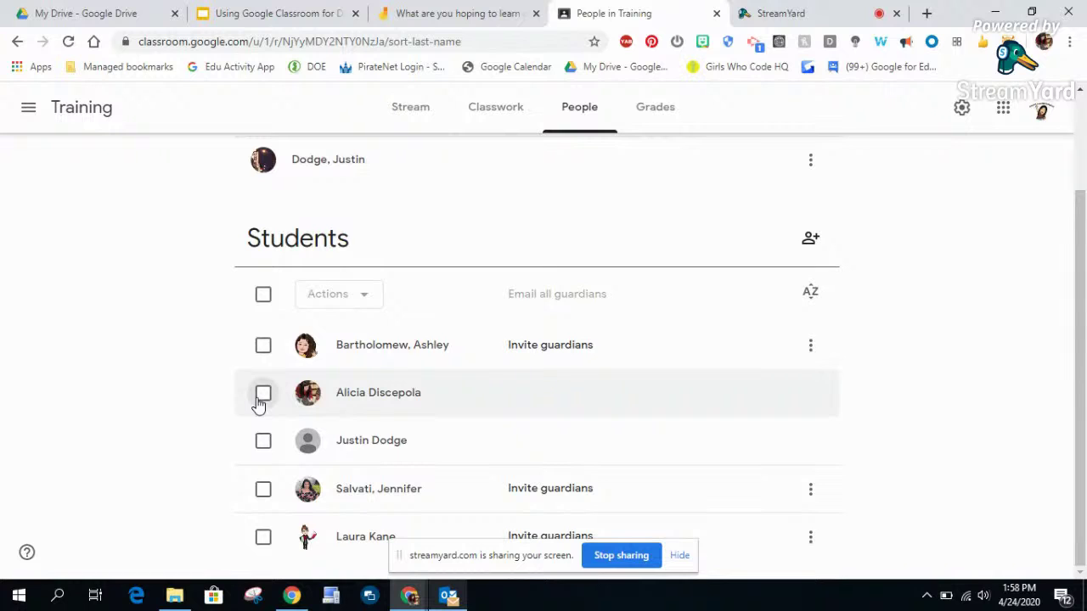
left_click(808, 345)
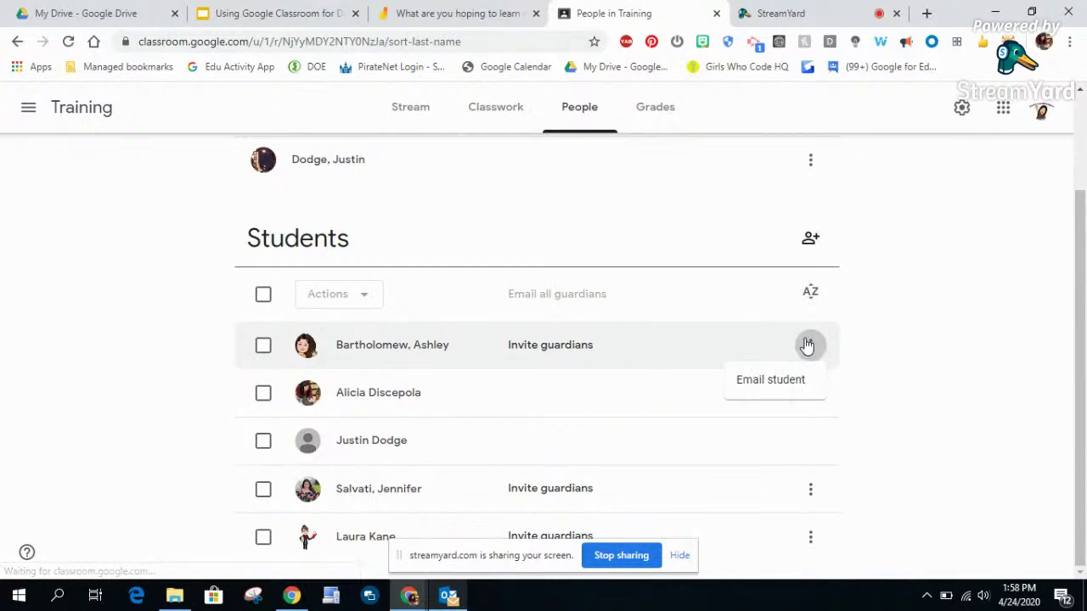
left_click(925, 381)
Step: Select the second student, review the email, remove and mute actions without applying any, and clear the selection
left_click(264, 395)
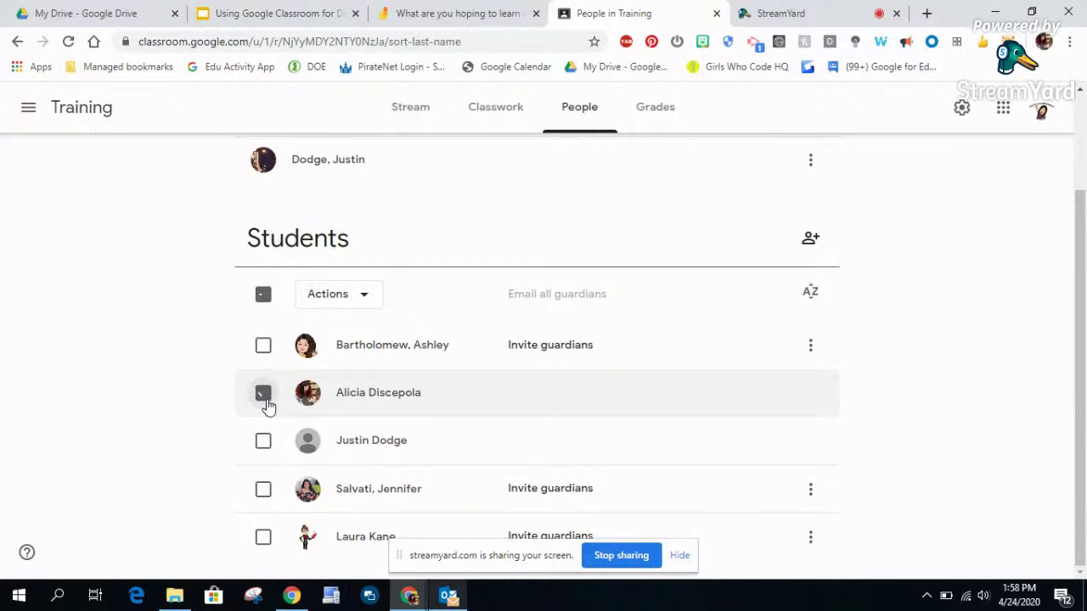
left_click(348, 295)
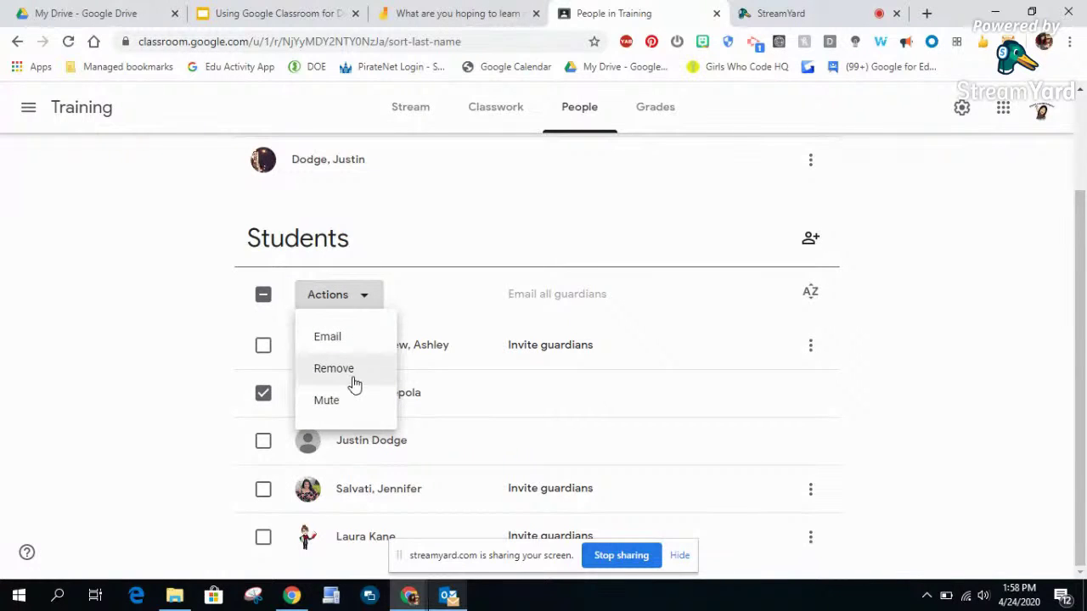
left_click(172, 406)
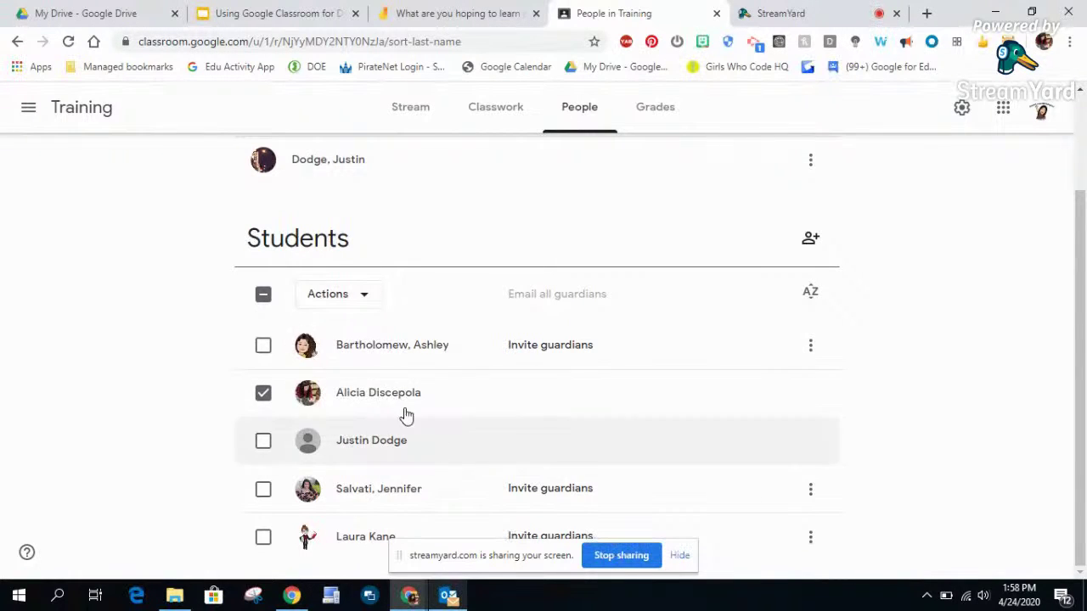
left_click(357, 297)
left_click(213, 402)
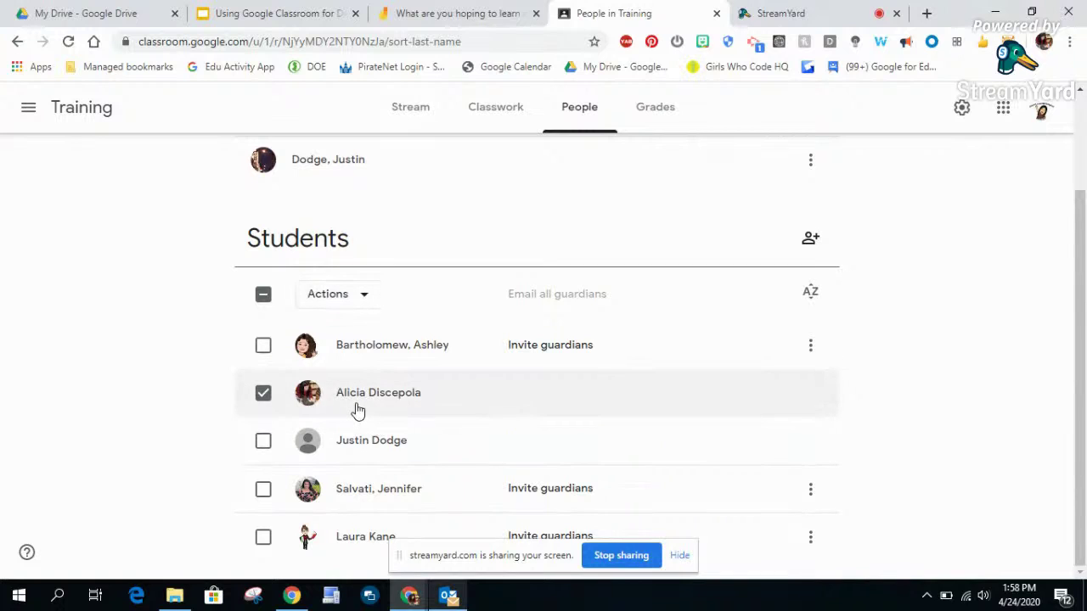
left_click(342, 297)
left_click(206, 394)
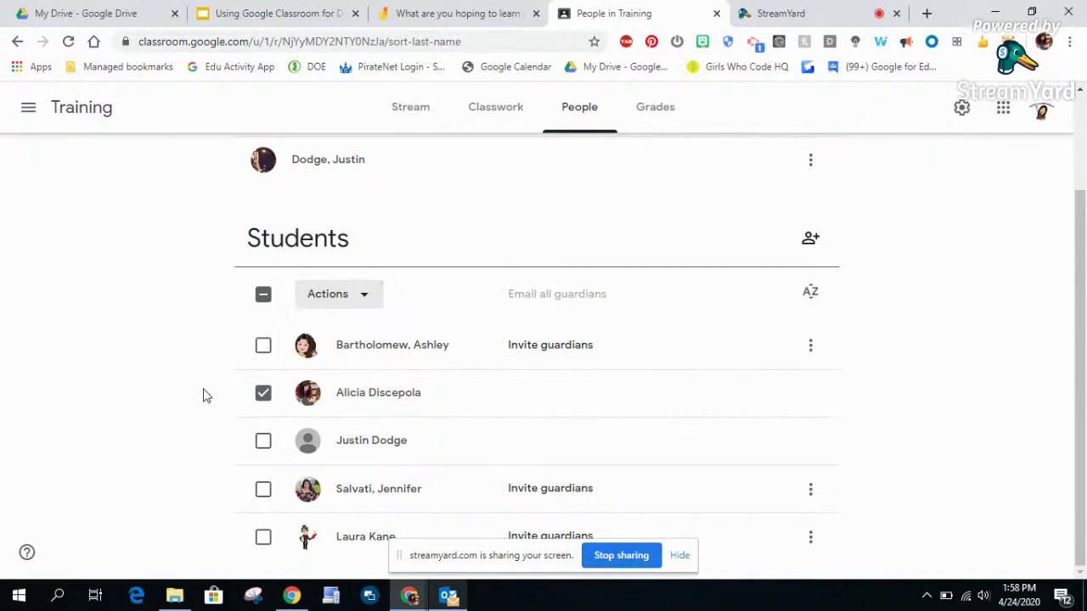
left_click(263, 394)
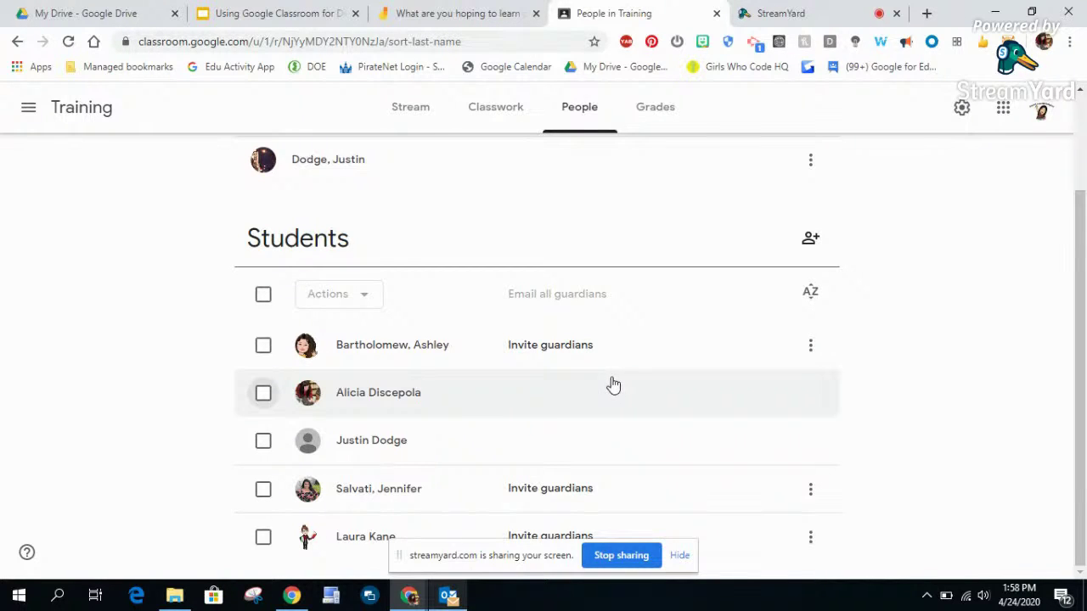
Step: Show the guardian invitation form for the first student and cancel it without inviting anyone
left_click(568, 353)
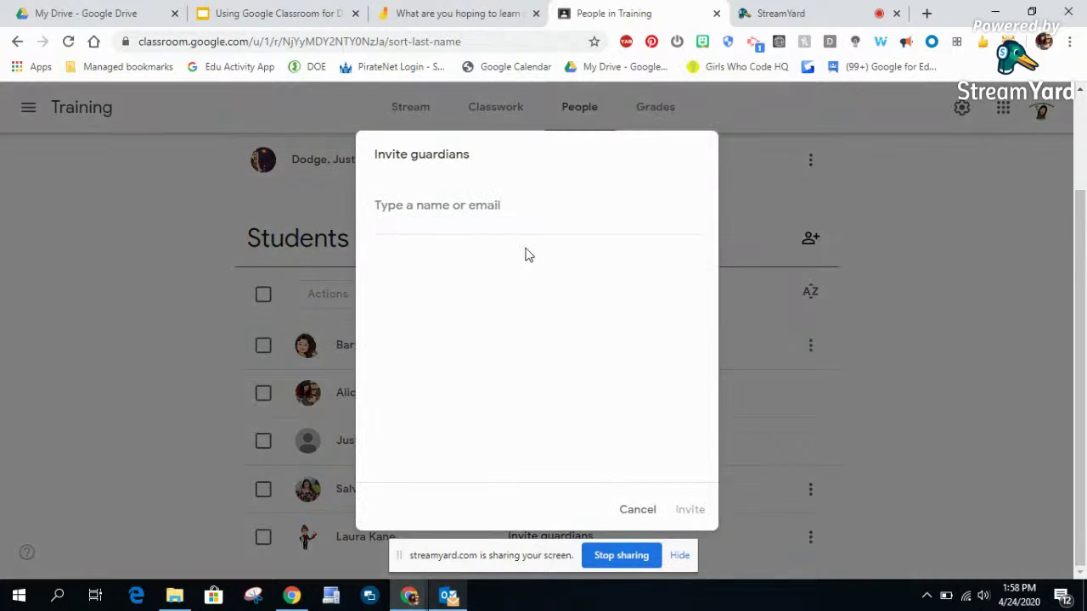
left_click(632, 519)
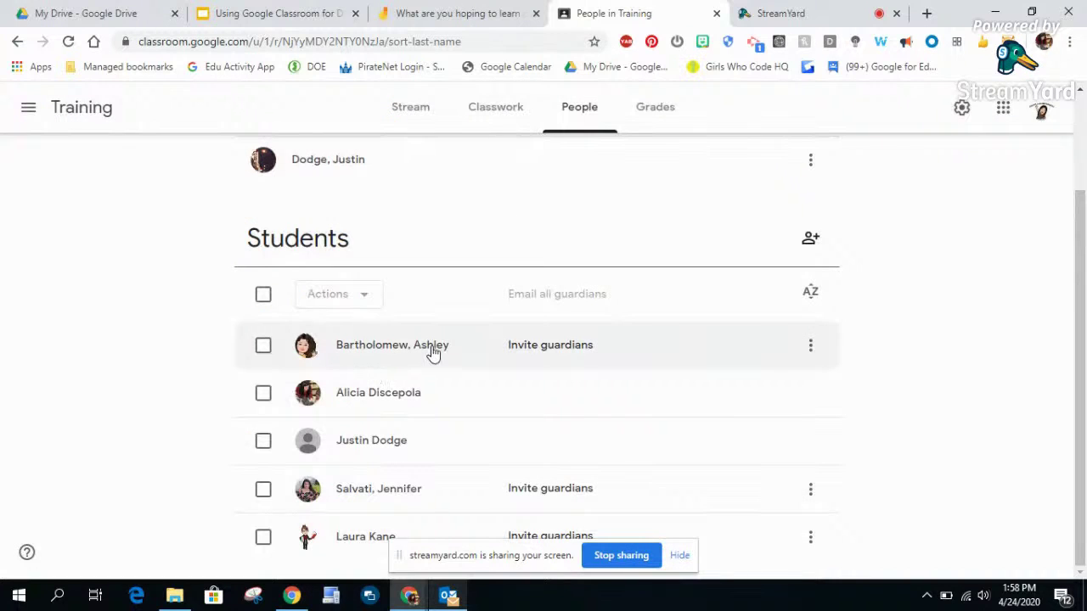
scroll(425, 376, "up", 2)
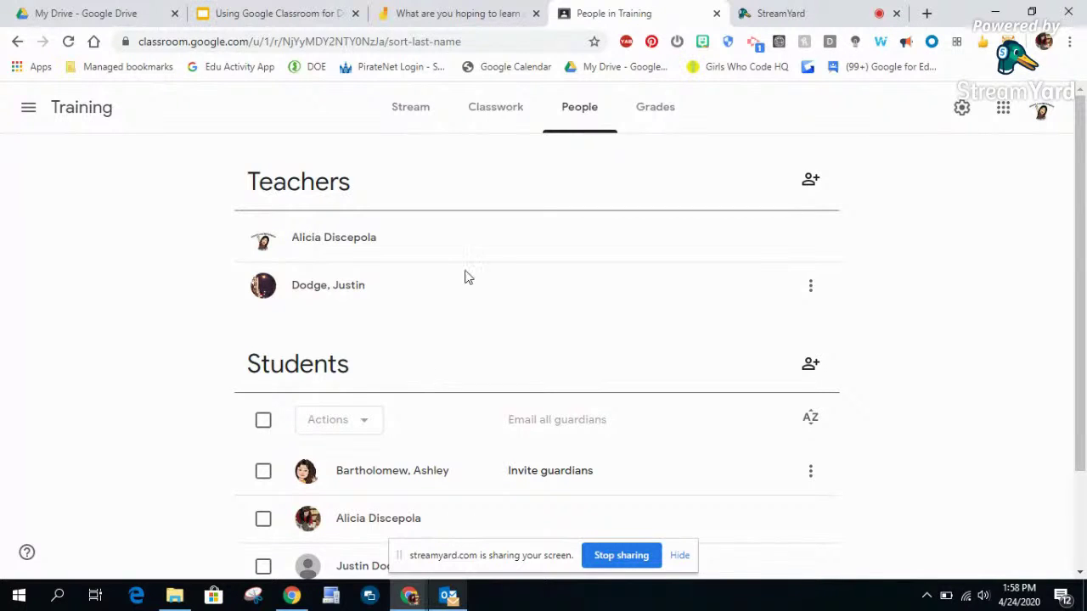
Step: Return to the Training class's Stream by way of the classwork list and look over the posted assignments
left_click(483, 102)
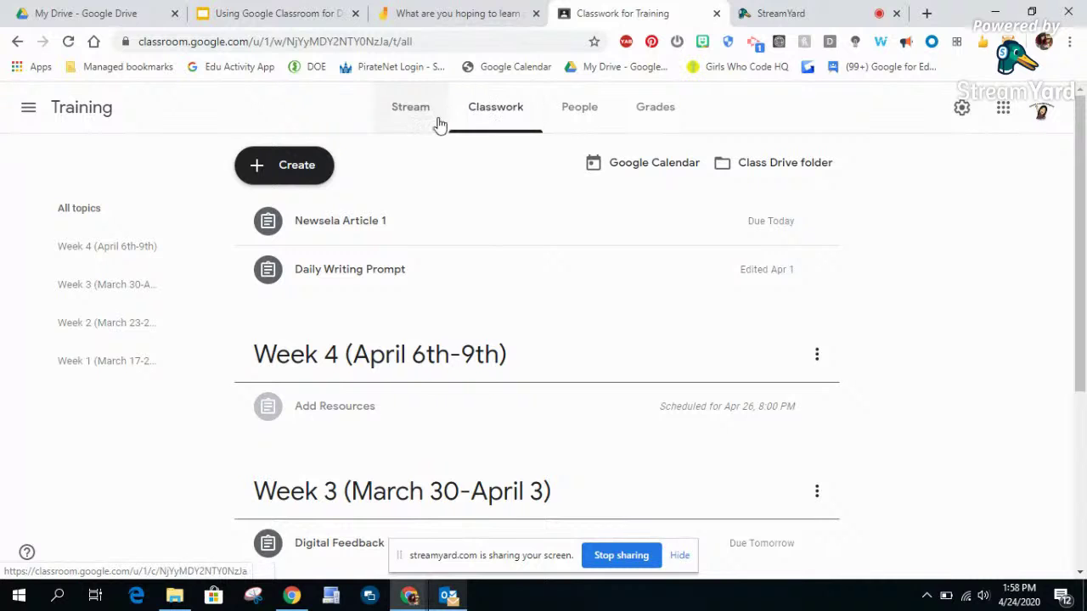
left_click(410, 122)
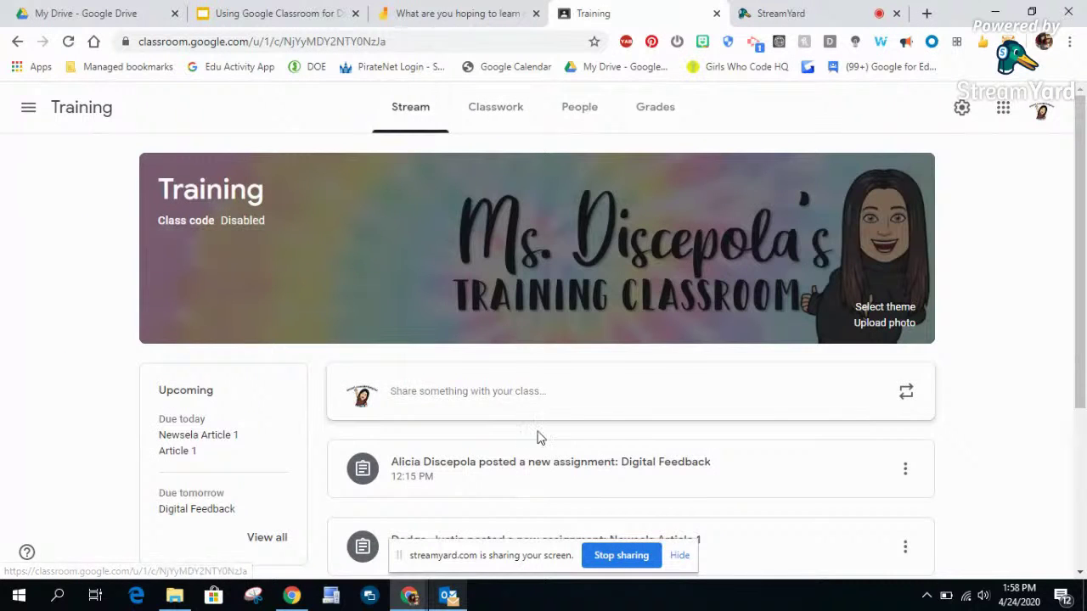
scroll(643, 444, "down", 2)
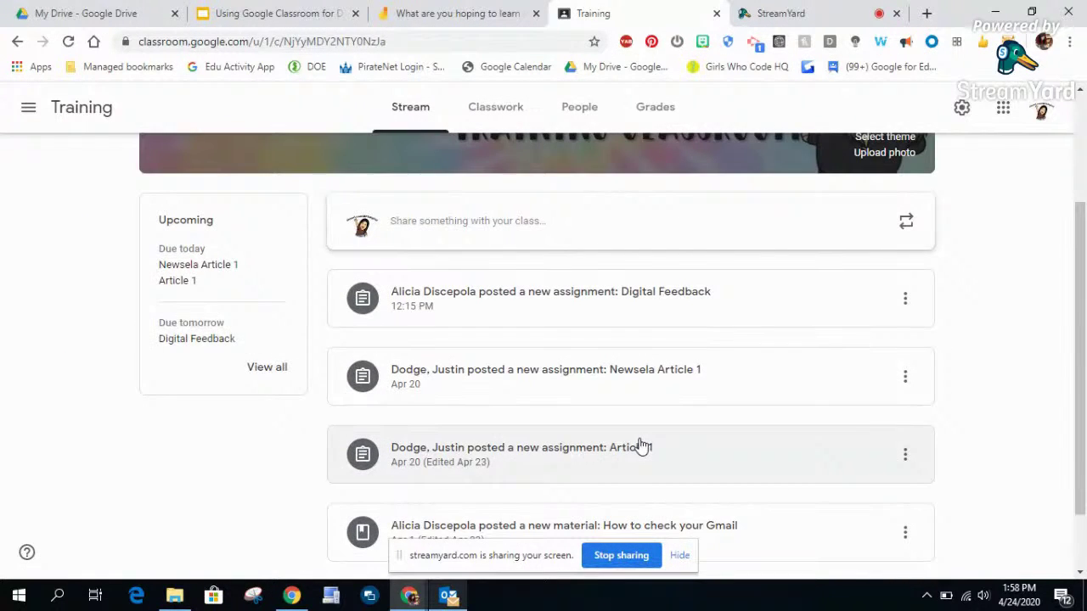
scroll(643, 444, "up", 1)
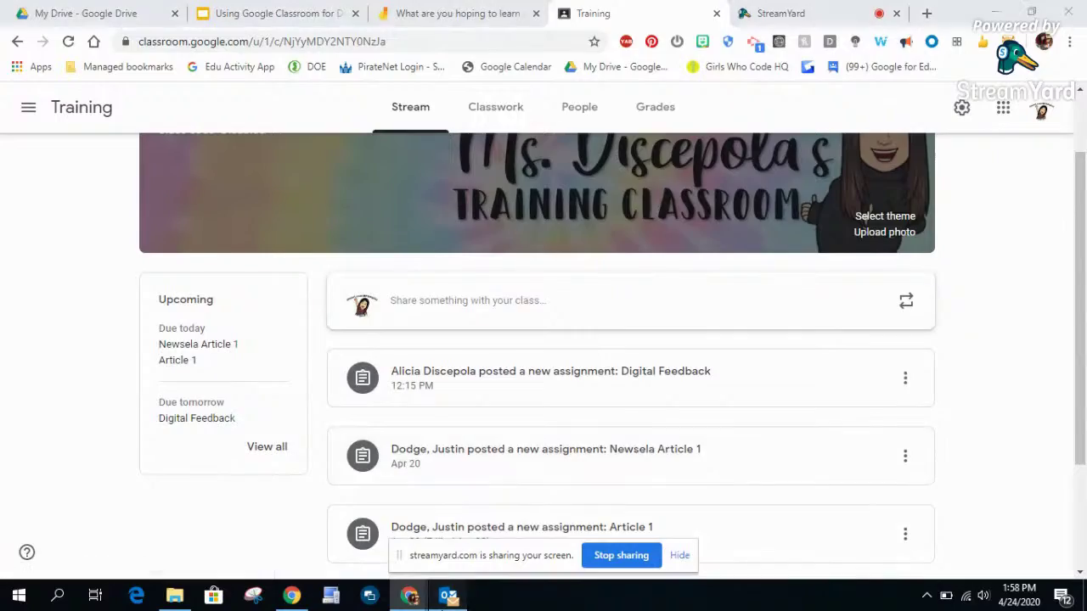
Step: Switch to Outlook and open the Google document linked in the "daily doc" e-mail
left_click(447, 597)
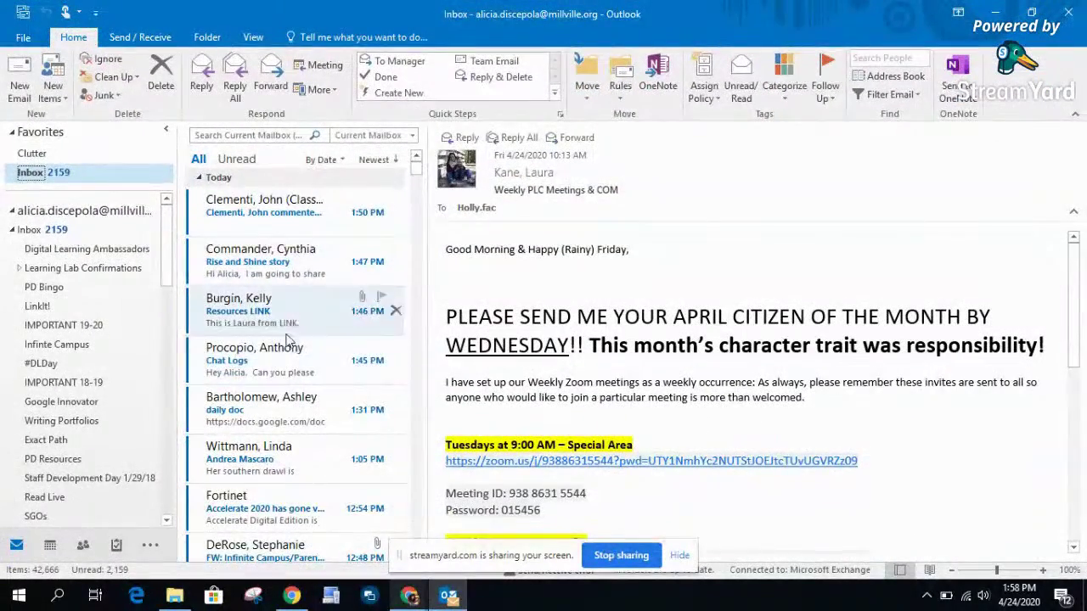
scroll(289, 339, "down", 2)
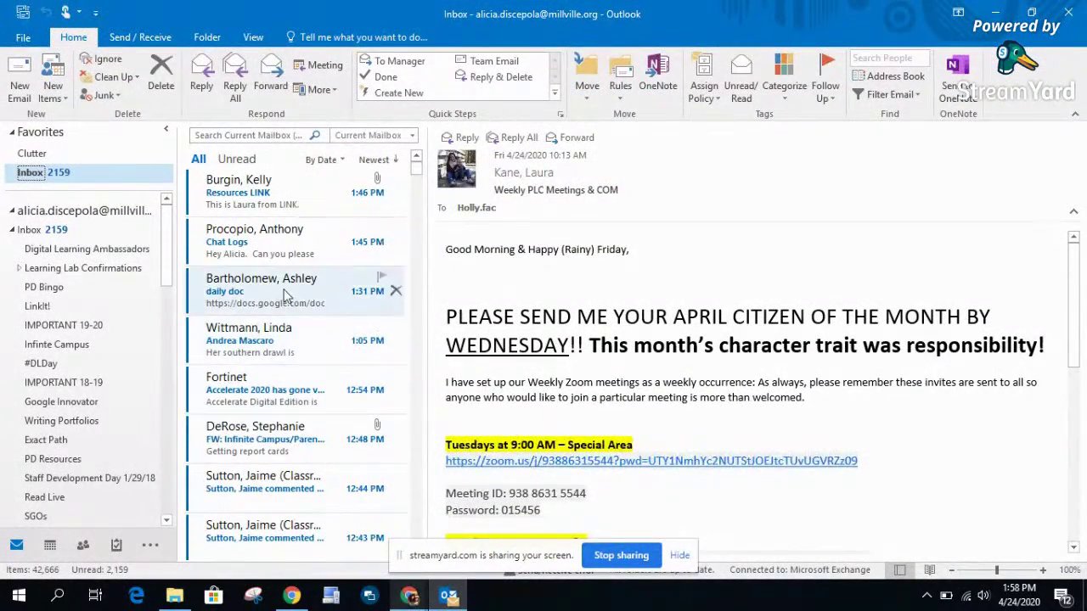
left_click(287, 295)
left_click(525, 263)
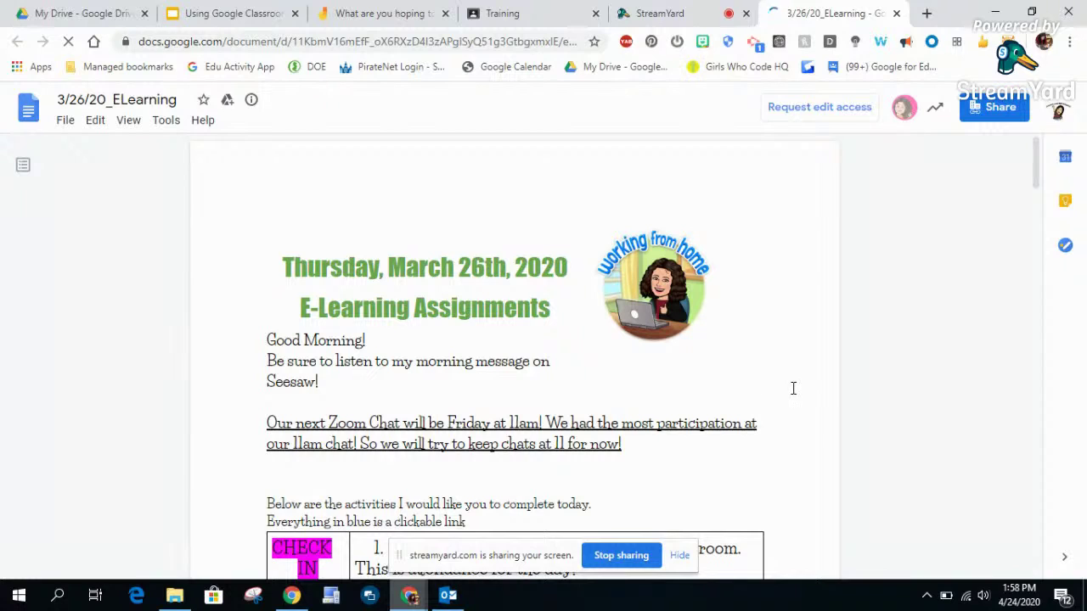
Step: Look through the 3/26/20_ELearning document's daily activities, from the check-in and reading tasks to the extras
scroll(793, 391, "down", 3)
scroll(793, 391, "up", 1)
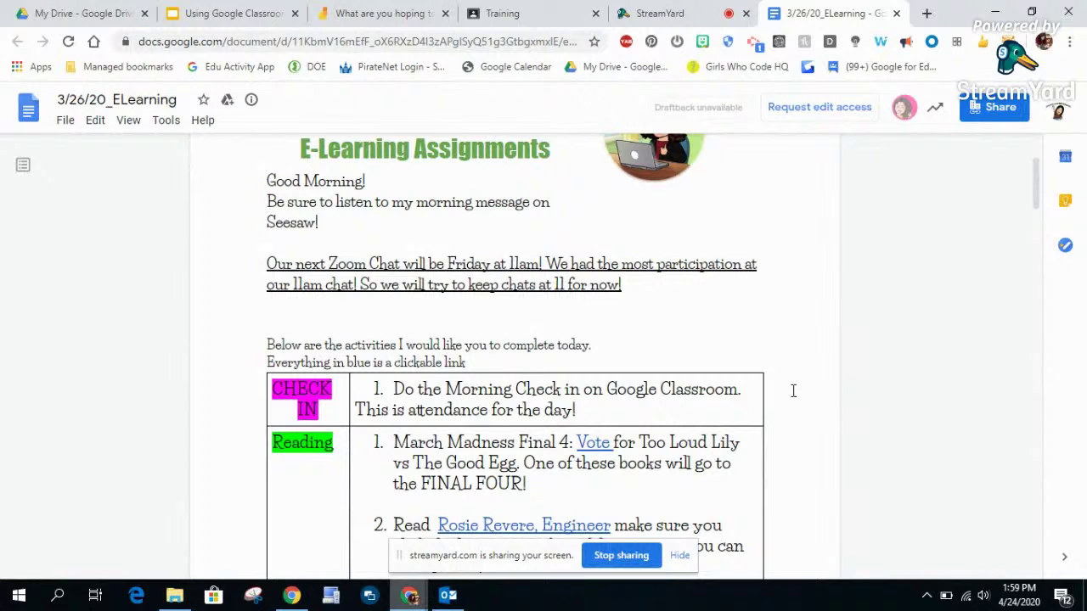
scroll(802, 396, "down", 1)
scroll(370, 225, "down", 2)
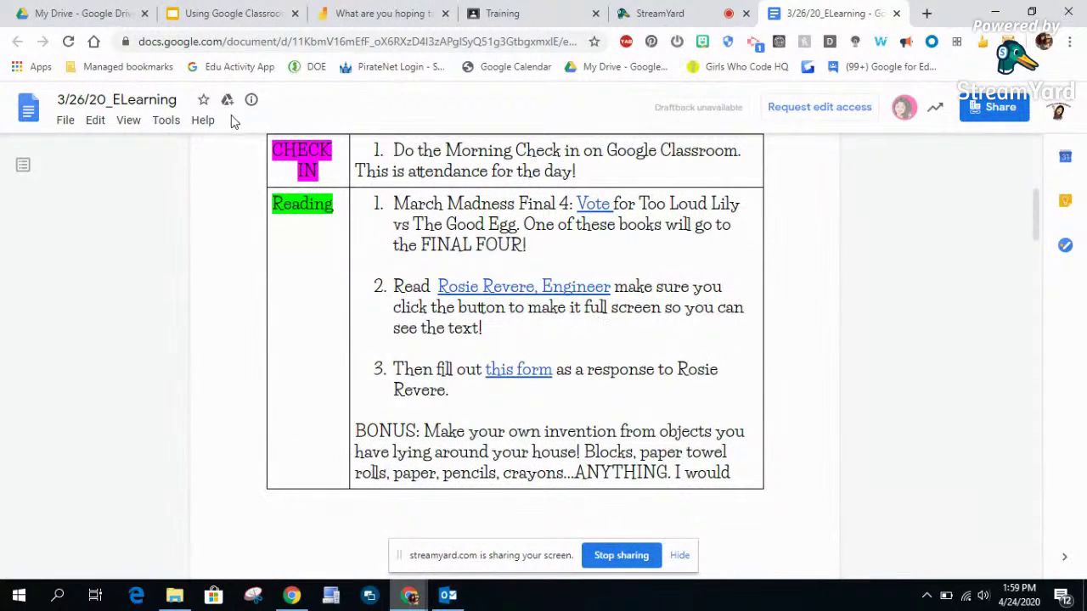
left_click_drag(549, 183, 533, 174)
scroll(508, 407, "down", 12)
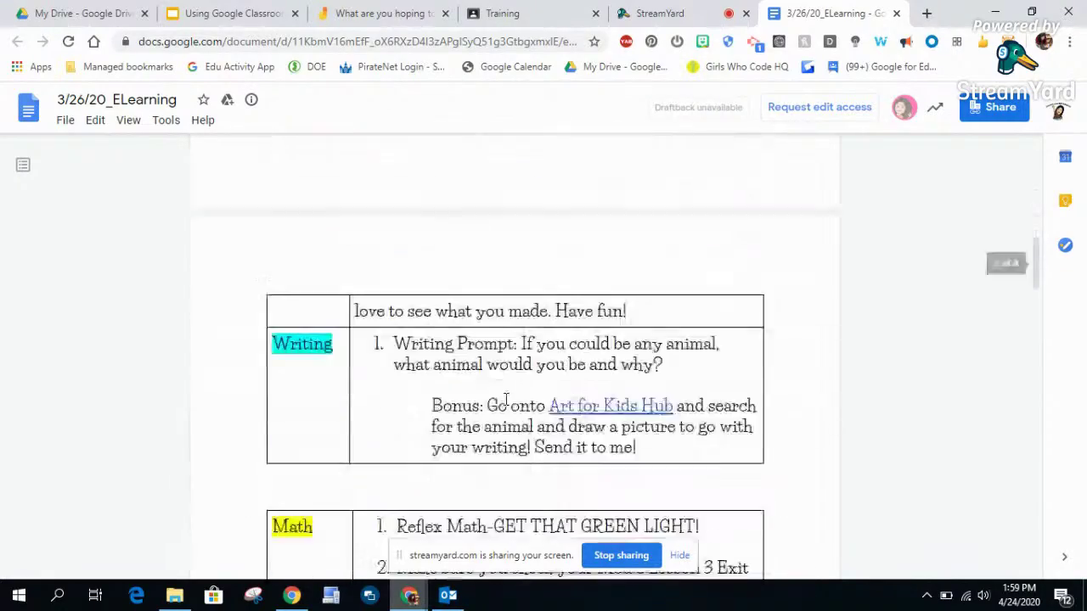
scroll(505, 401, "down", 5)
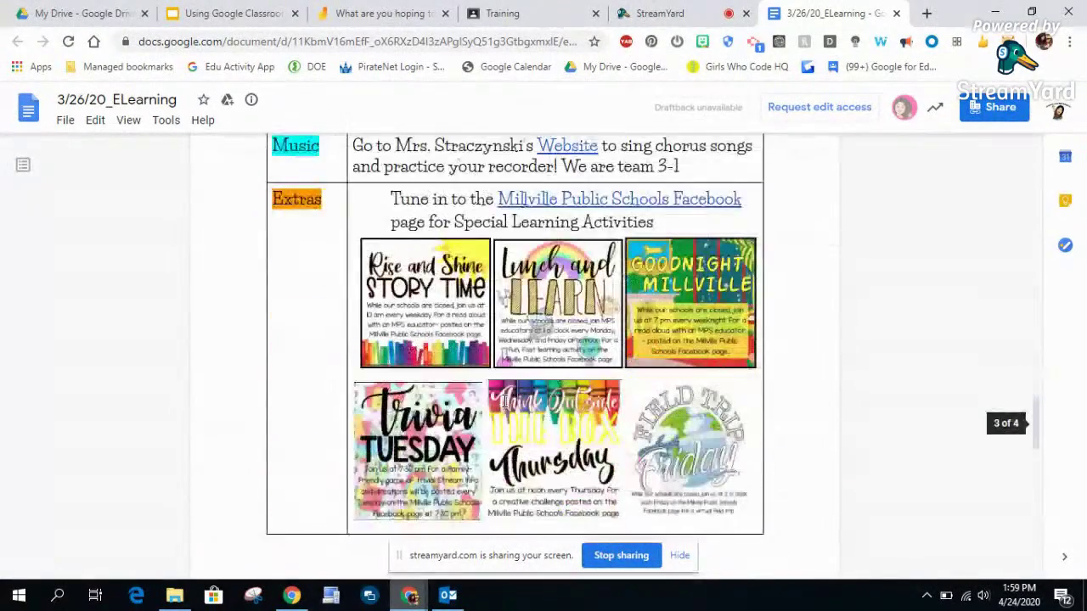
scroll(504, 400, "down", 3)
scroll(504, 399, "up", 5)
scroll(504, 401, "down", 5)
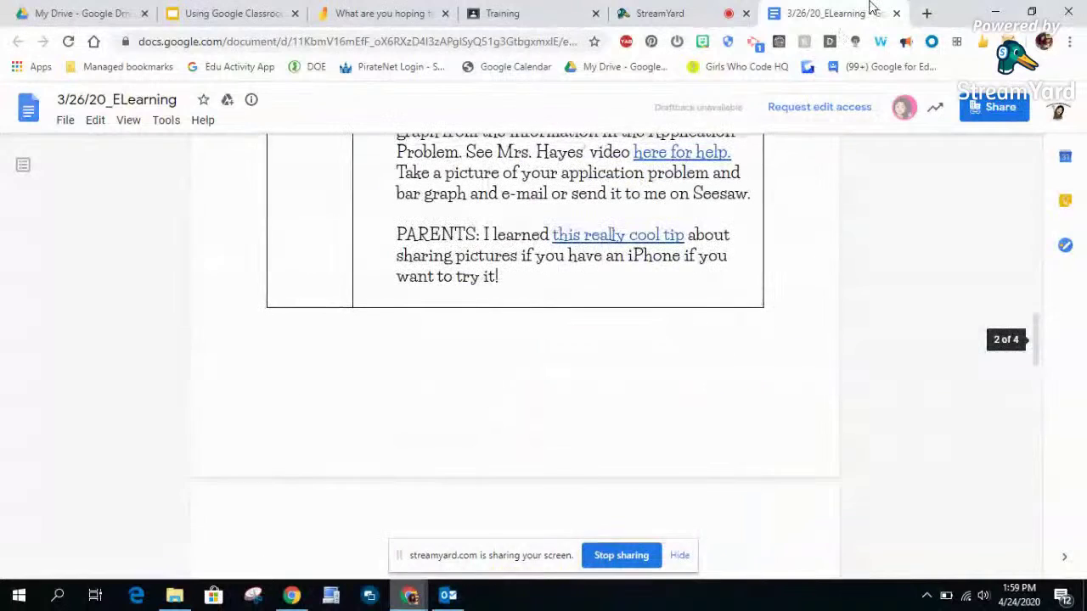
Step: Load the 3rd grade home learning plan from tinyurl.com/mpshome3 in place of the E-Learning document
left_click(480, 41)
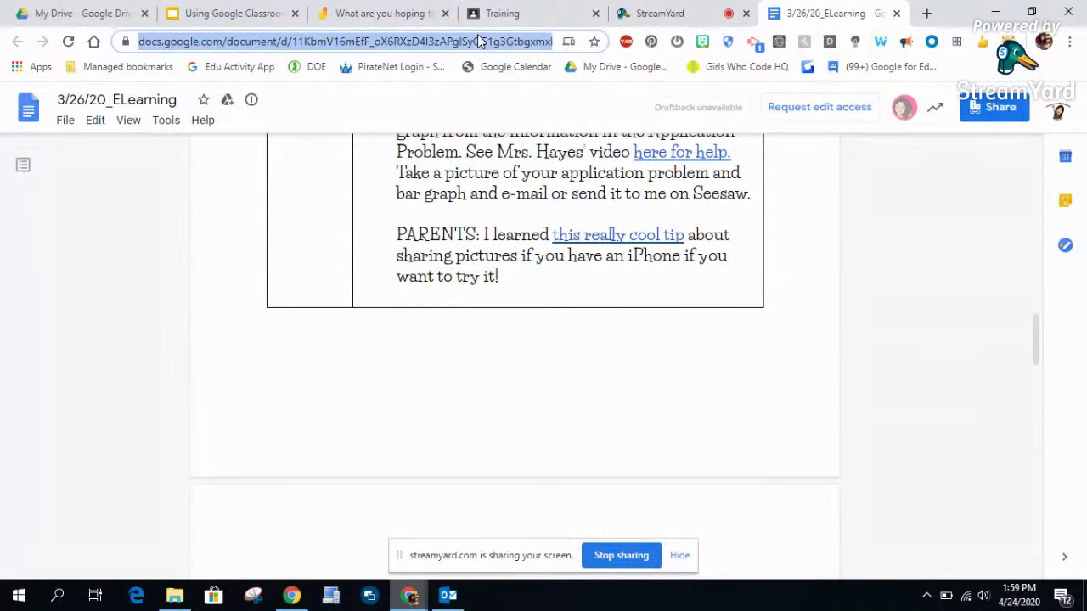
type("tinyurl.com/mpshome")
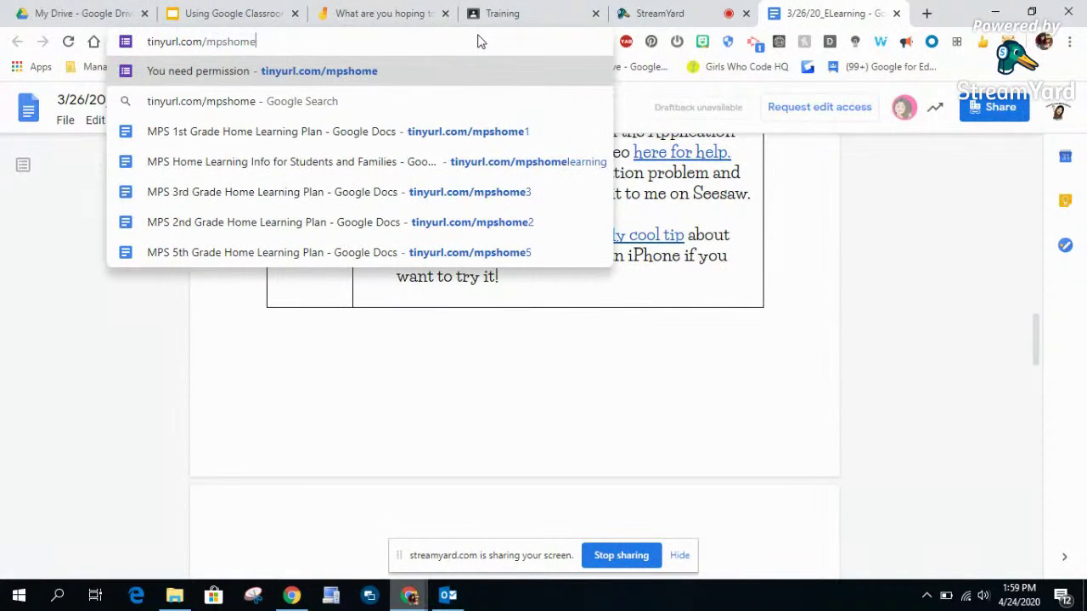
type("3")
key("Return")
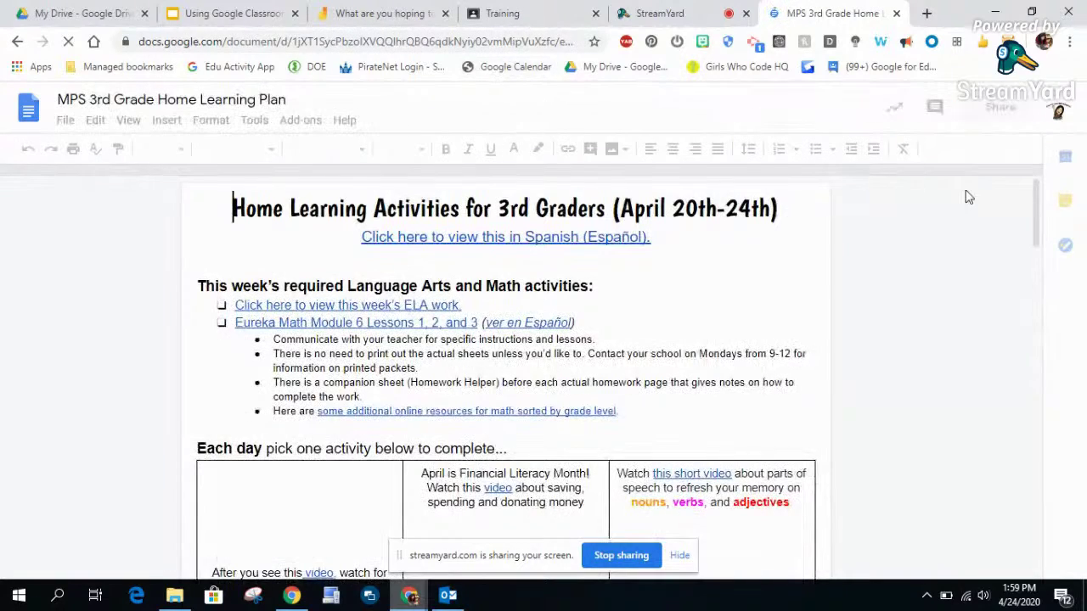
Step: Open the plan's linked PDF of this week's ELA work, look through its day-by-day outline, and close it
mouse_move(1033, 201)
left_mouse_down()
mouse_move(1012, 306)
mouse_move(1035, 293)
mouse_move(1036, 383)
mouse_move(1040, 196)
left_mouse_up()
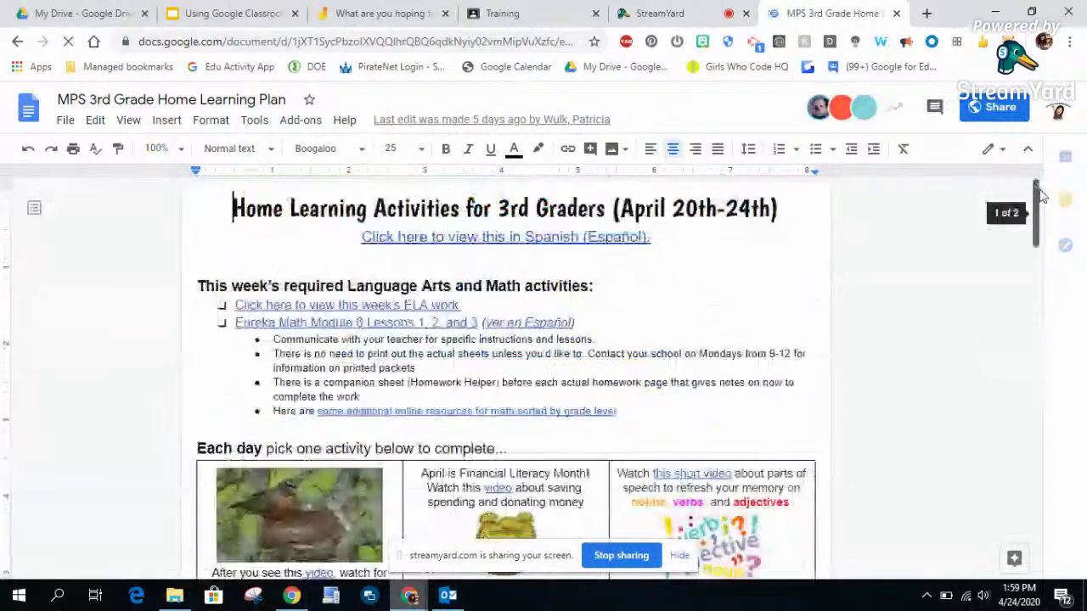
left_click(384, 309)
left_click(356, 330)
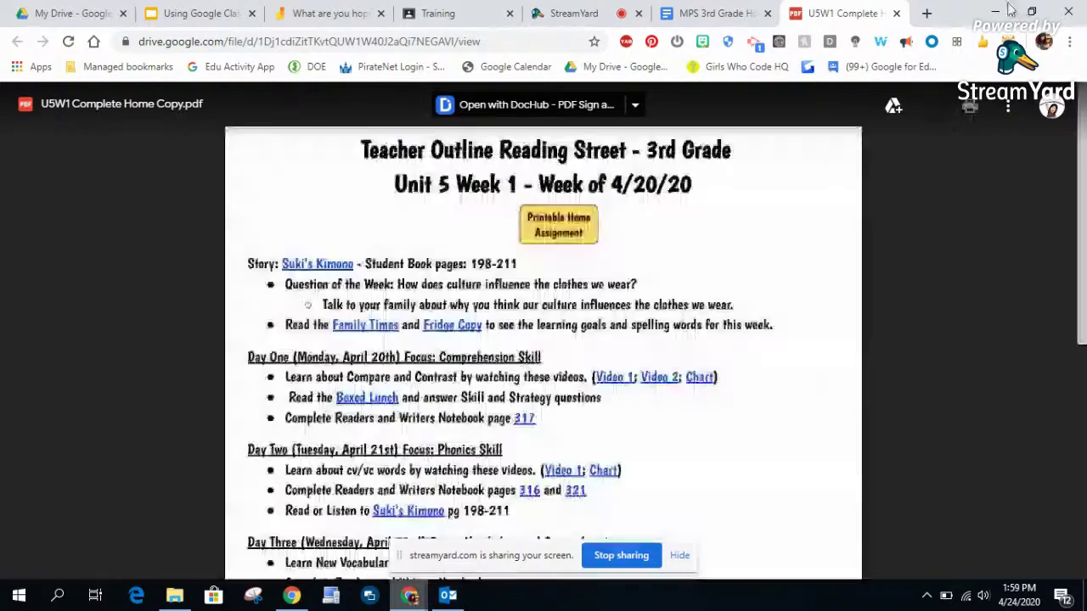
scroll(827, 304, "down", 10)
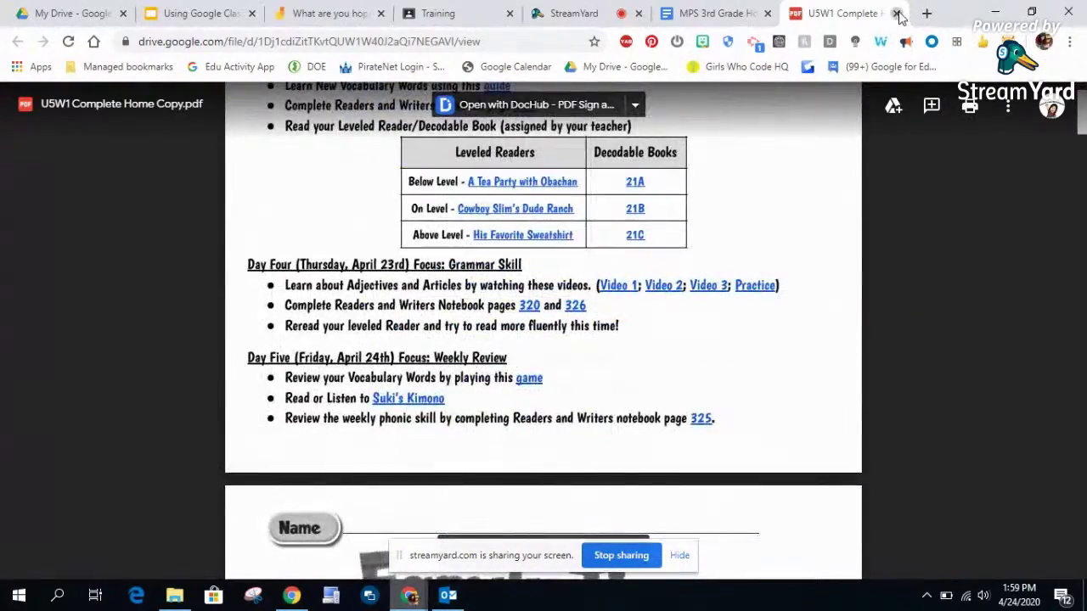
left_click(894, 15)
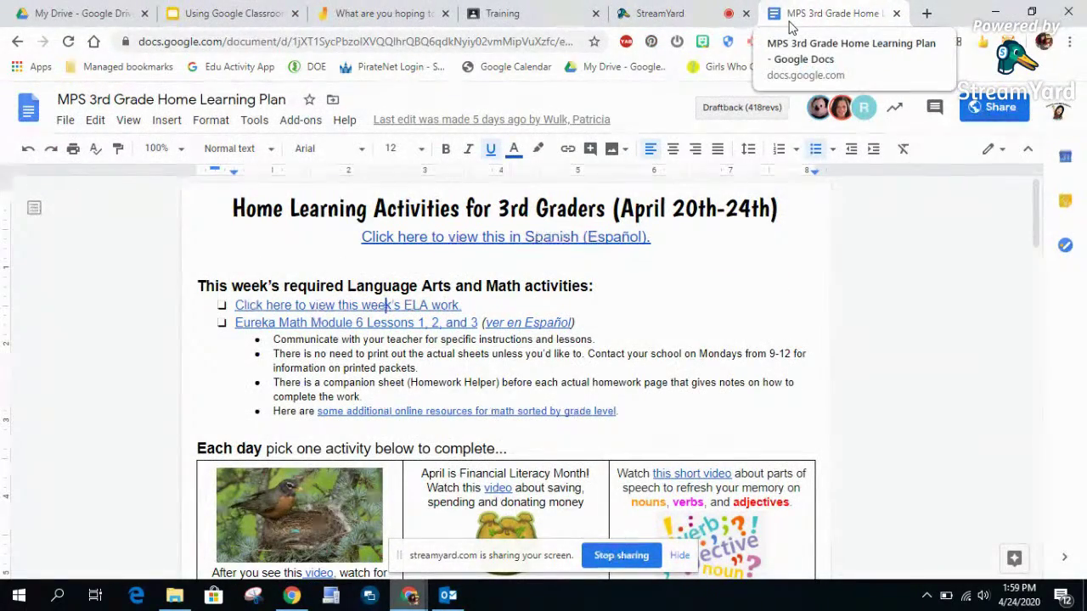
Step: Switch to Outlook to check the inbox again, and return to the 3rd grade home learning plan
left_click(441, 596)
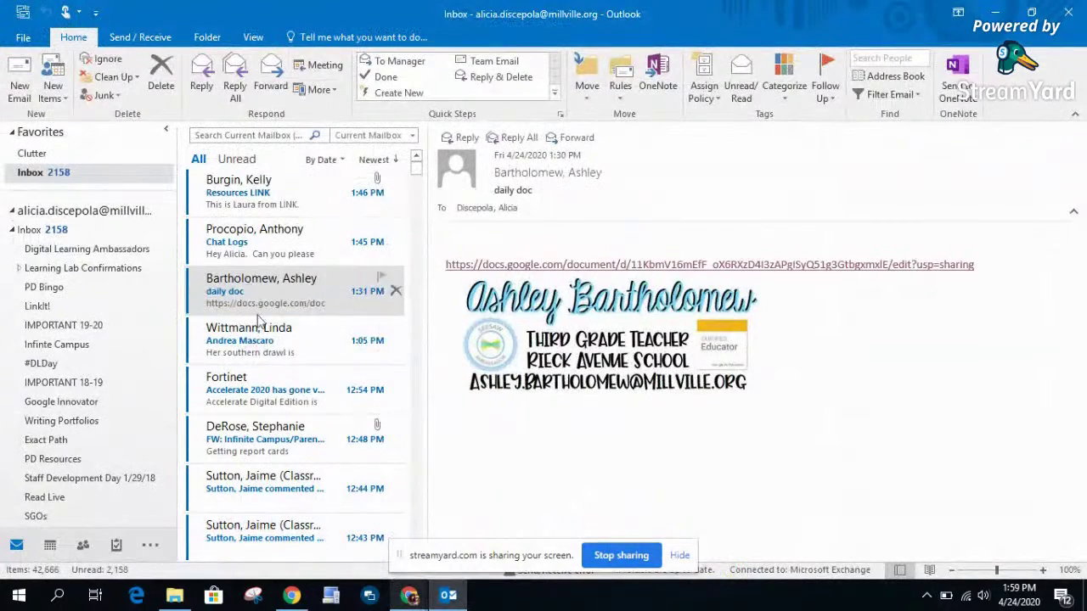
scroll(296, 459, "up", 2)
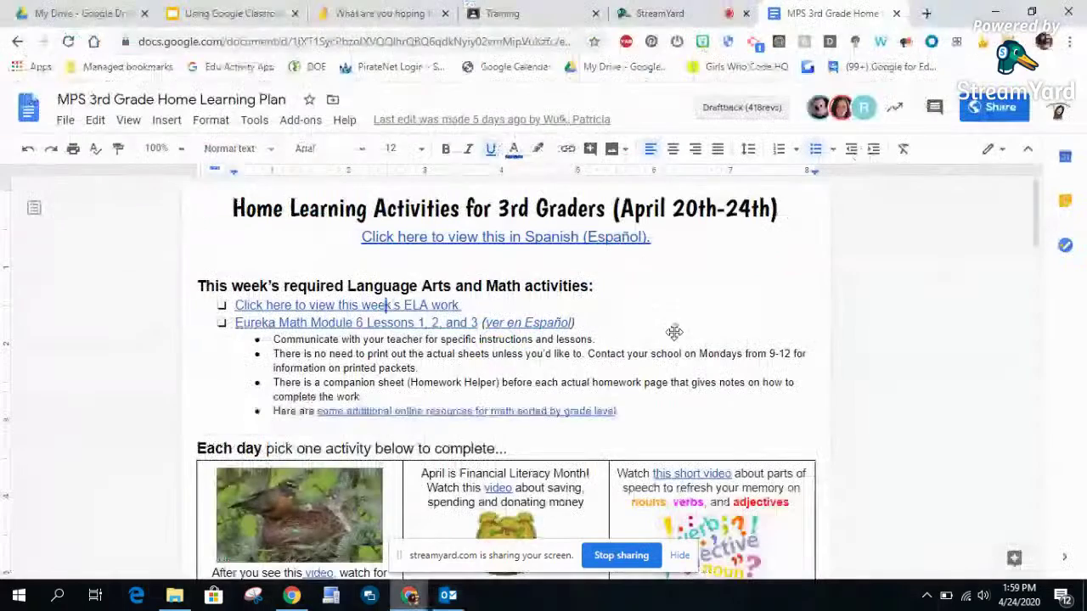
left_click(995, 11)
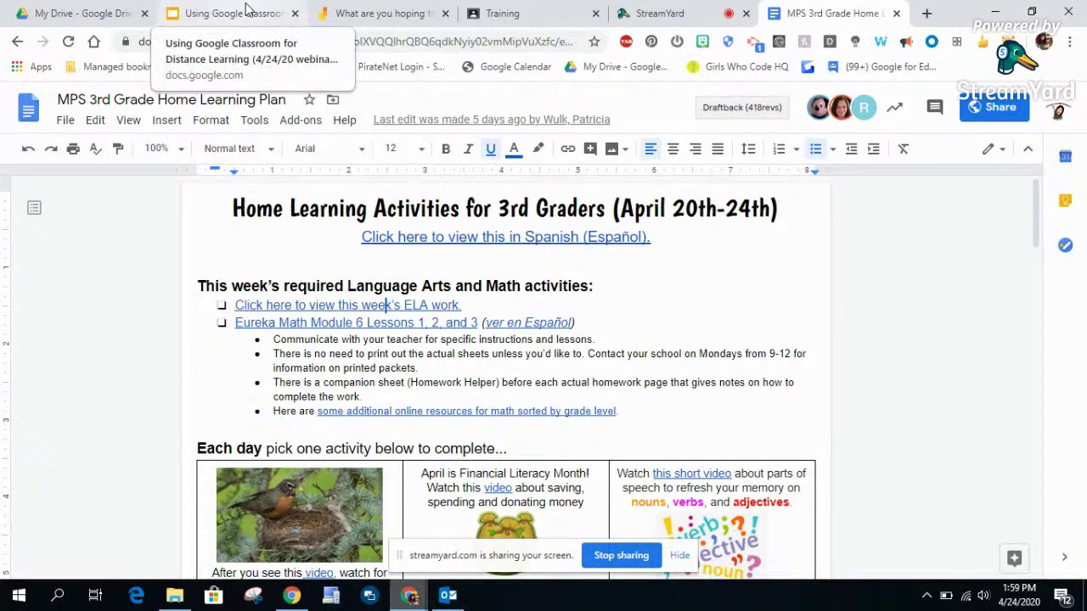
Step: Go to My Drive, passing by the Training class page, and open the #MPSHOMELEARNING folder
left_click(500, 10)
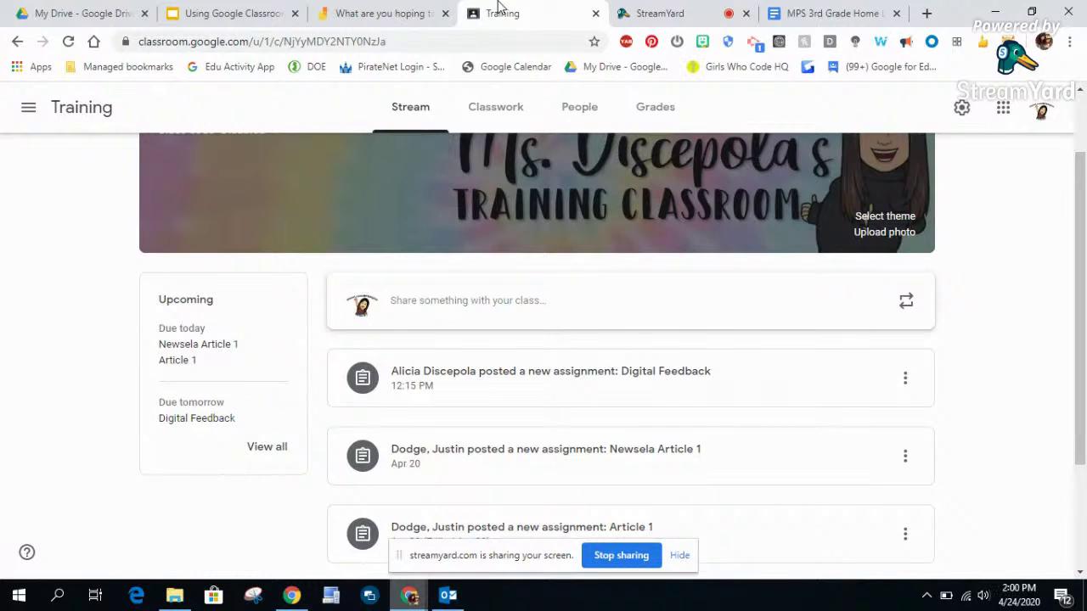
left_click(76, 12)
double_click(342, 229)
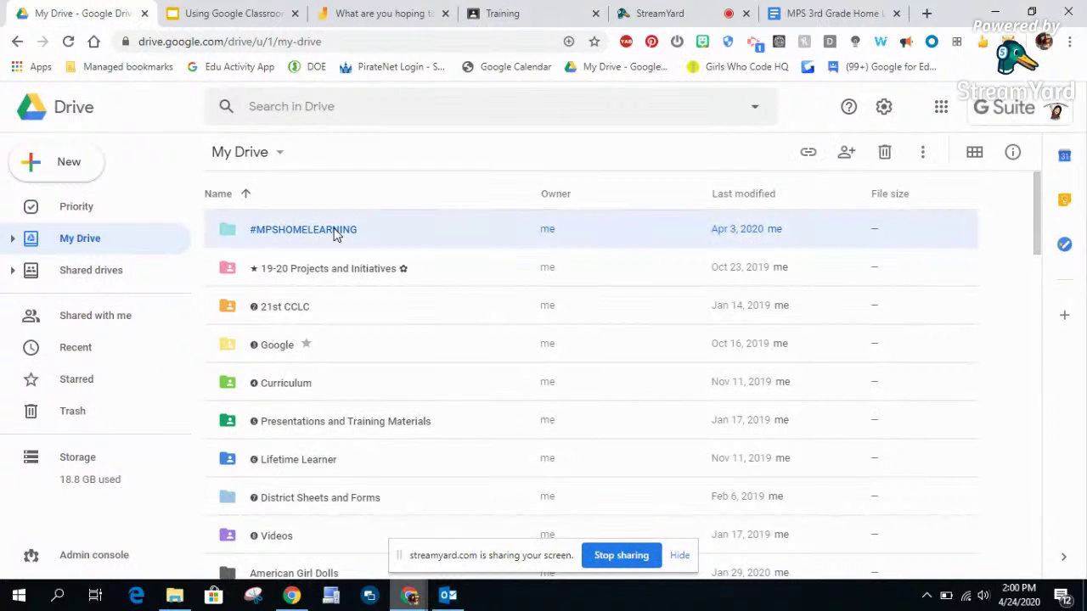
Step: Open the 3rd Grade: Week of 4/27 document from the folder and look through its Monday-to-Friday activity schedule
double_click(345, 354)
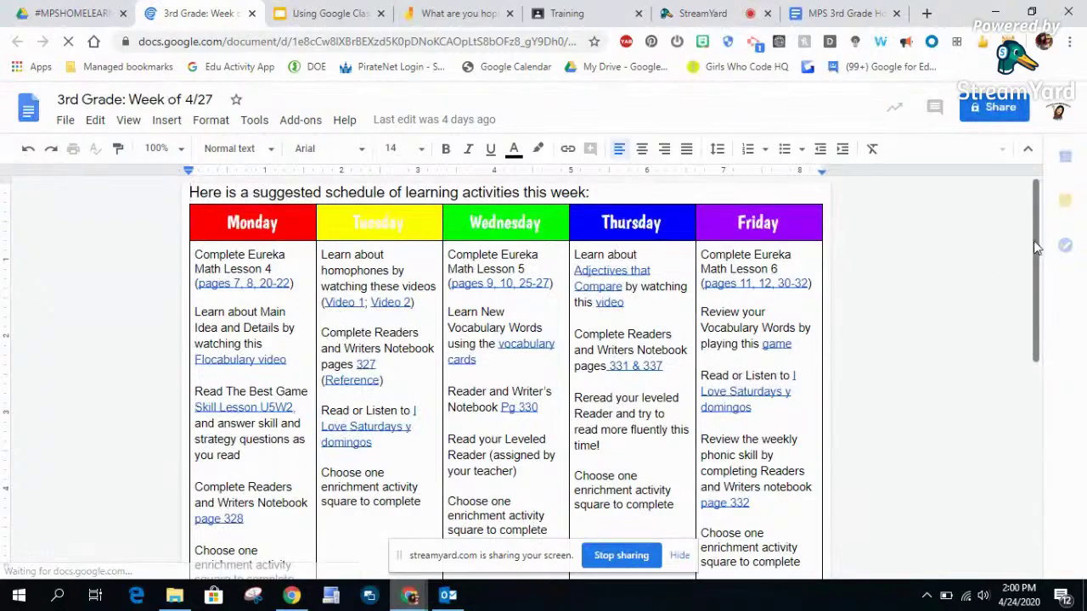
scroll(1019, 407, "down", 5)
scroll(1021, 417, "up", 5)
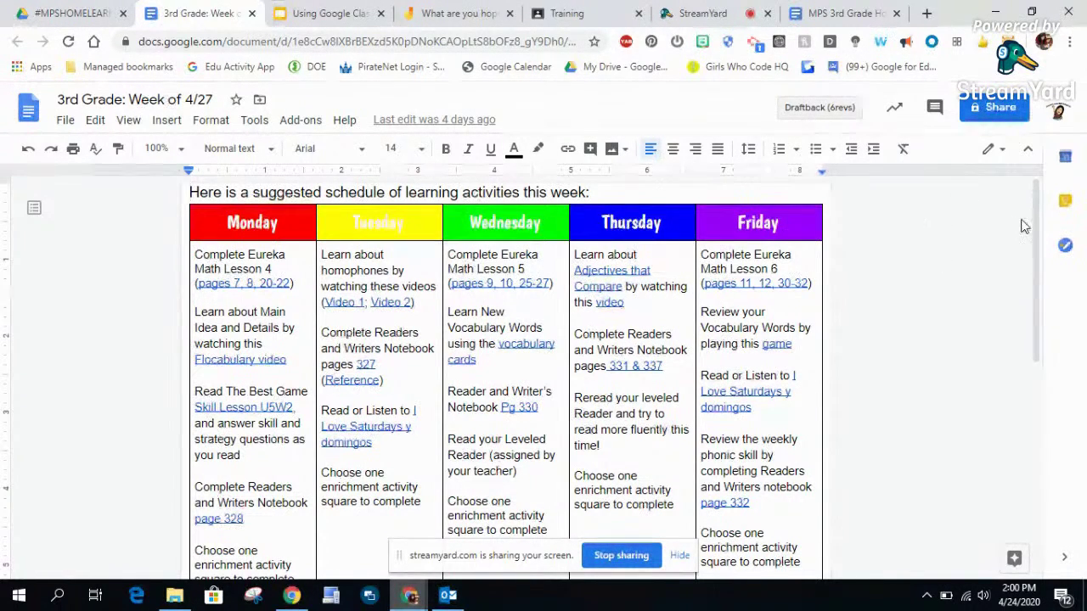
scroll(1033, 293, "down", 2)
scroll(1010, 213, "up", 3)
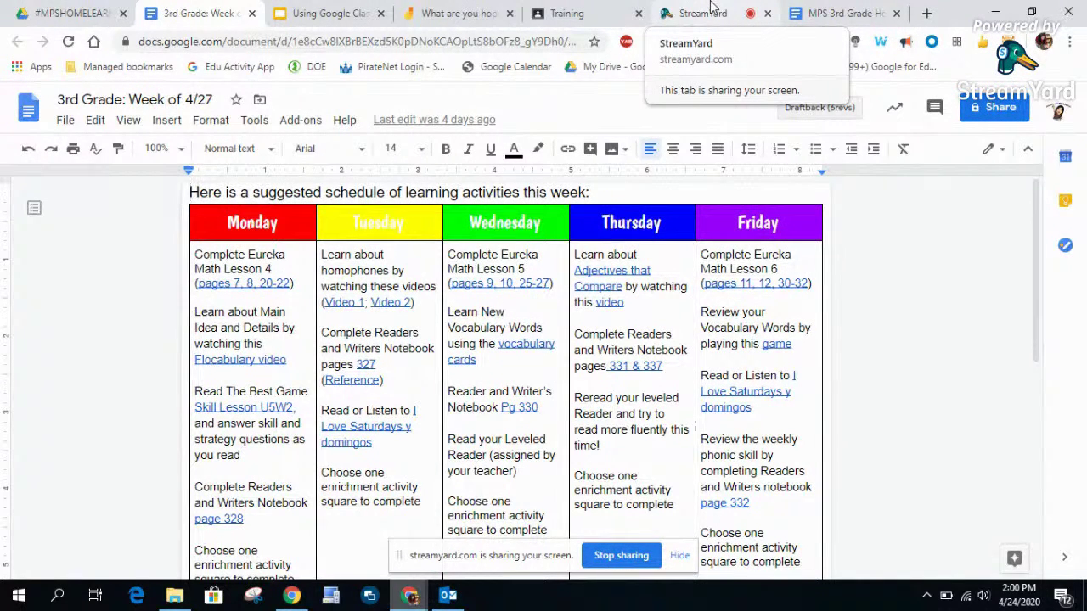
Step: Go to the Training class's Classwork page, view the kinds of items that can be created, and dismiss the list
left_click(590, 13)
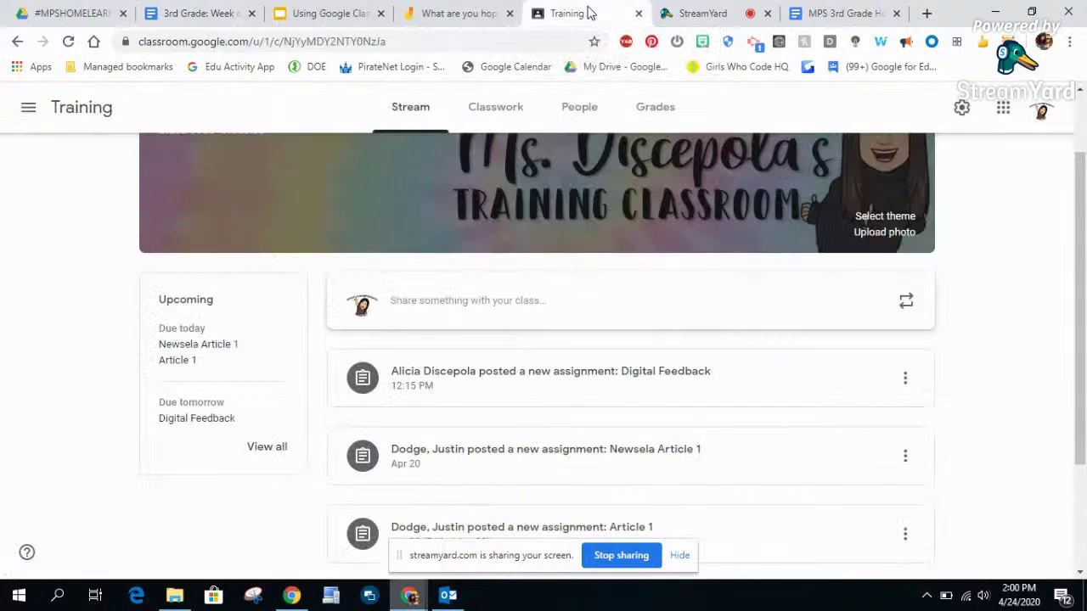
scroll(878, 315, "up", 2)
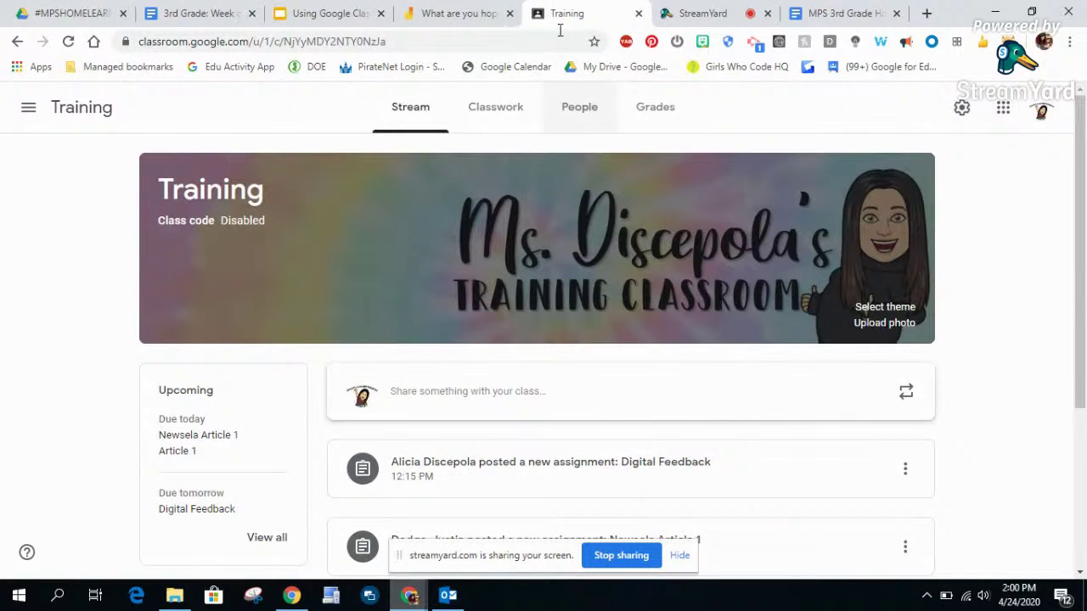
left_click(497, 105)
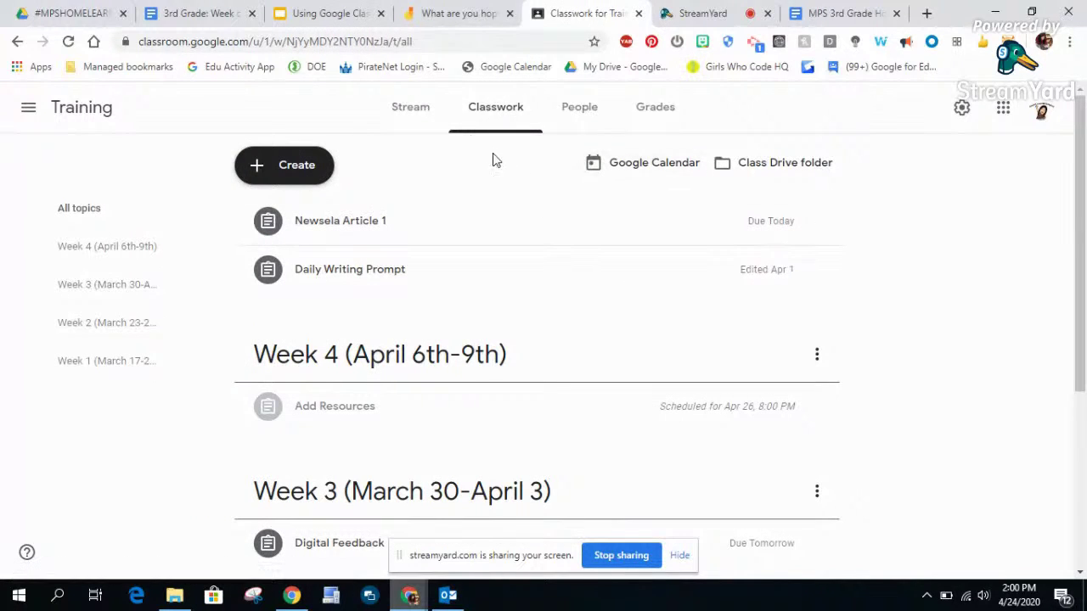
left_click(293, 166)
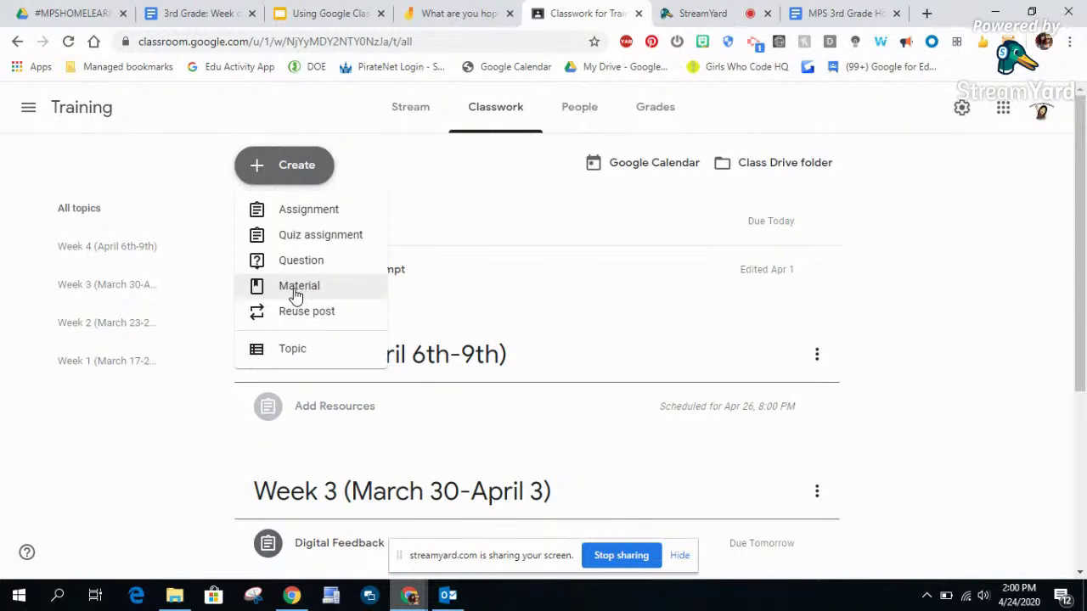
left_click(1014, 335)
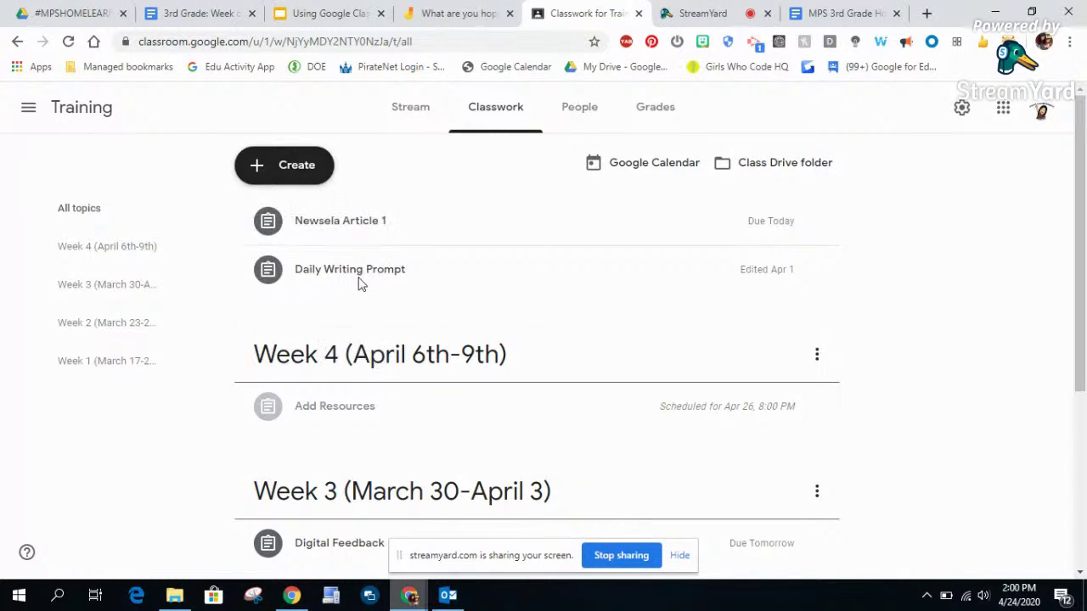
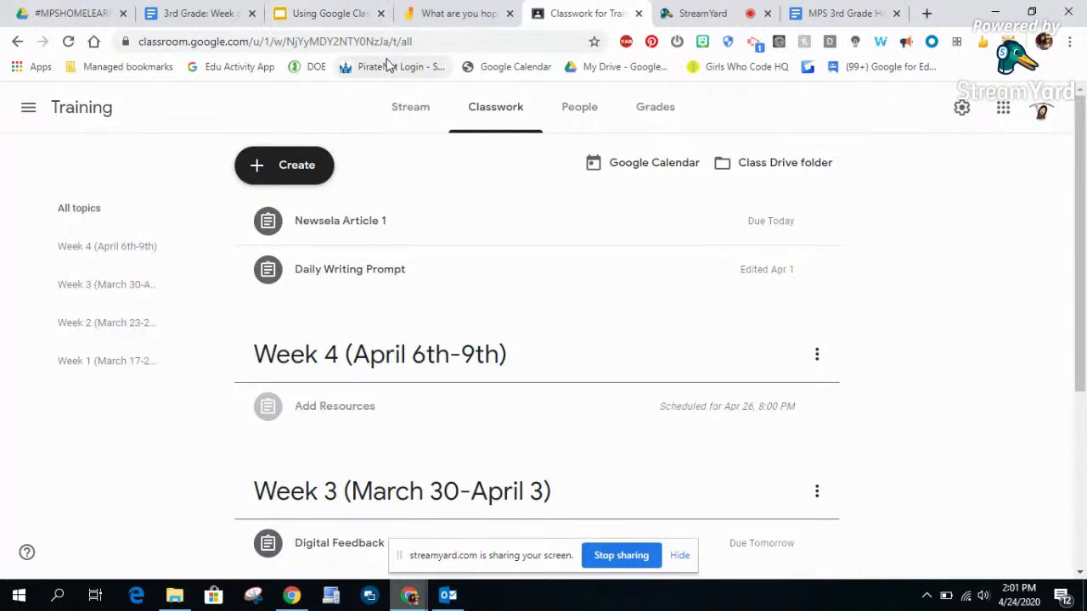
Step: Open the Home Learning Help document from the #MPSHOMELEARNING folder, look through its help schedule, open office times and ambassador list, and return to its beginning
left_click(72, 13)
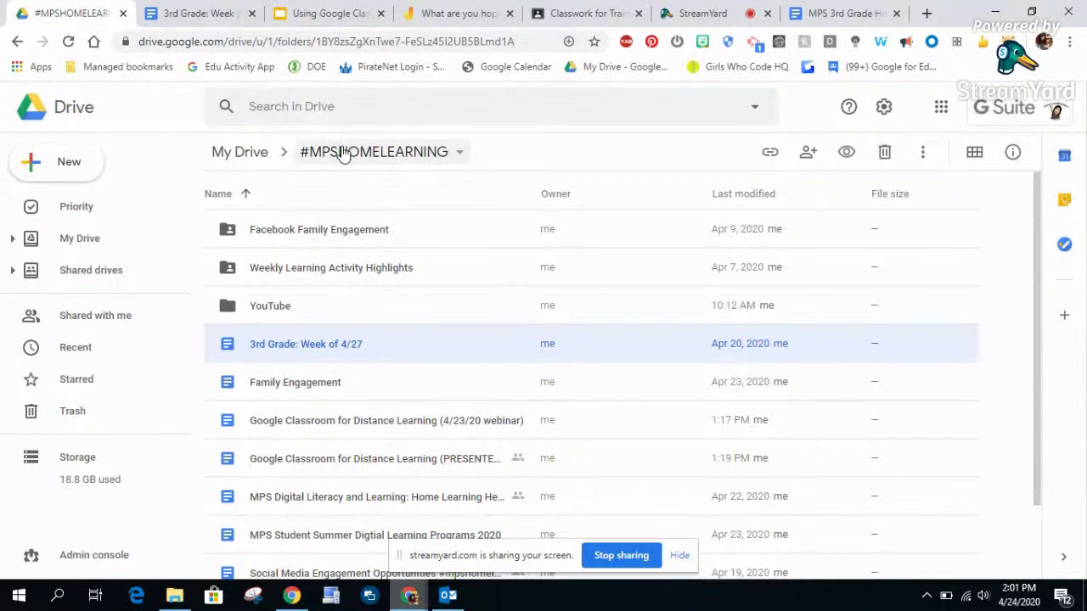
scroll(347, 313, "down", 1)
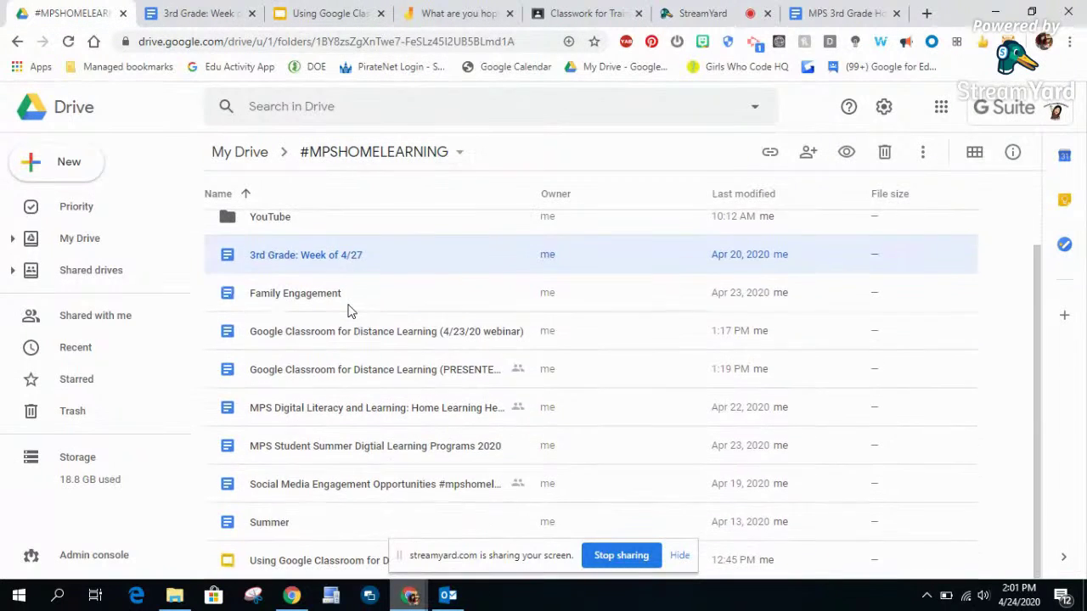
double_click(360, 424)
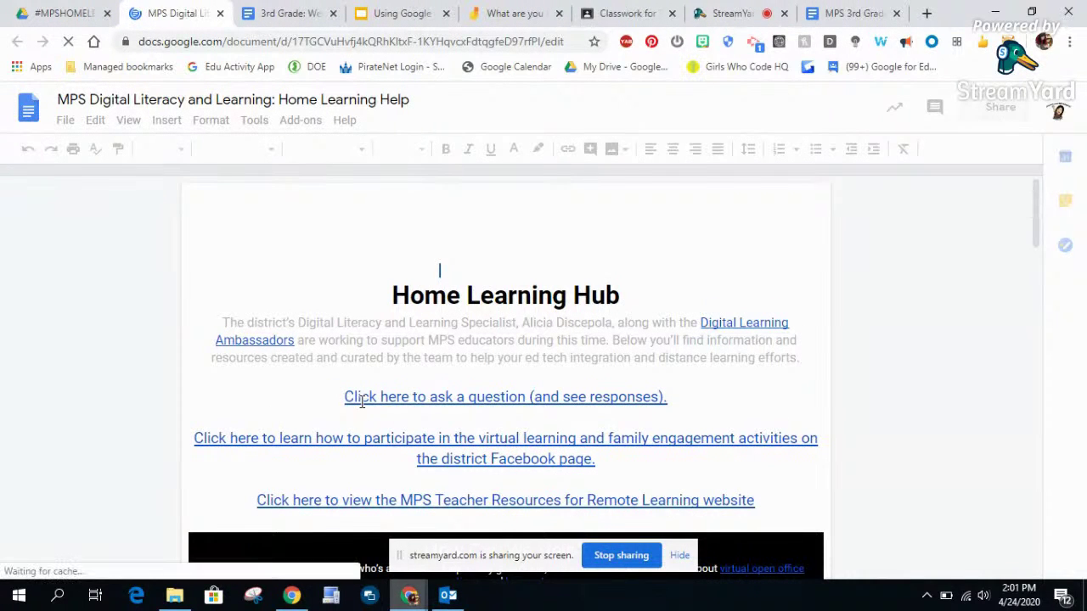
scroll(361, 403, "down", 4)
scroll(361, 402, "down", 2)
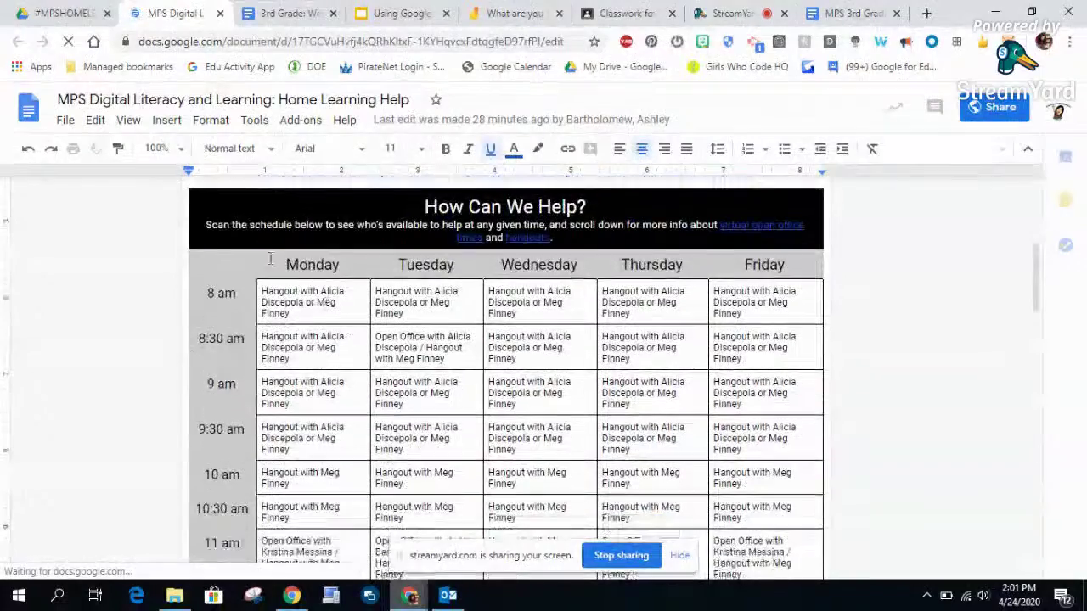
scroll(411, 433, "up", 1)
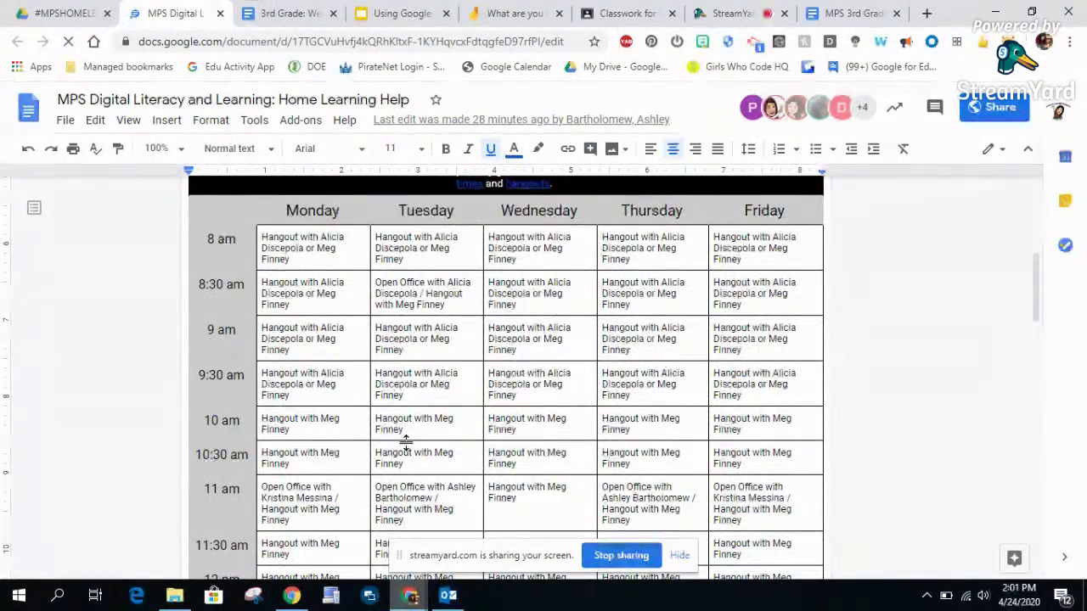
scroll(399, 429, "down", 10)
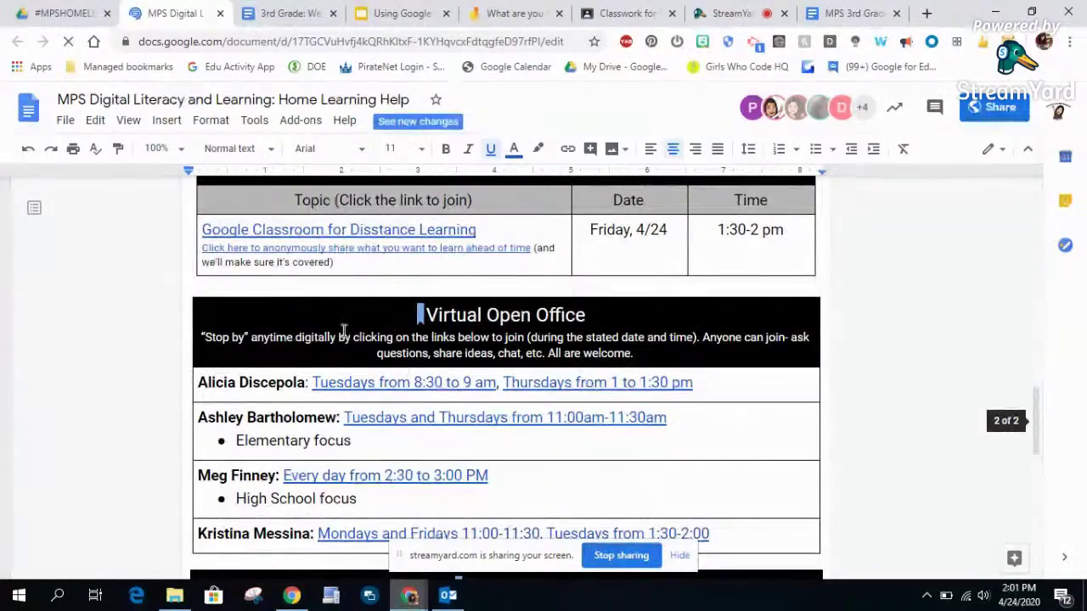
scroll(377, 304, "down", 5)
scroll(349, 403, "down", 2)
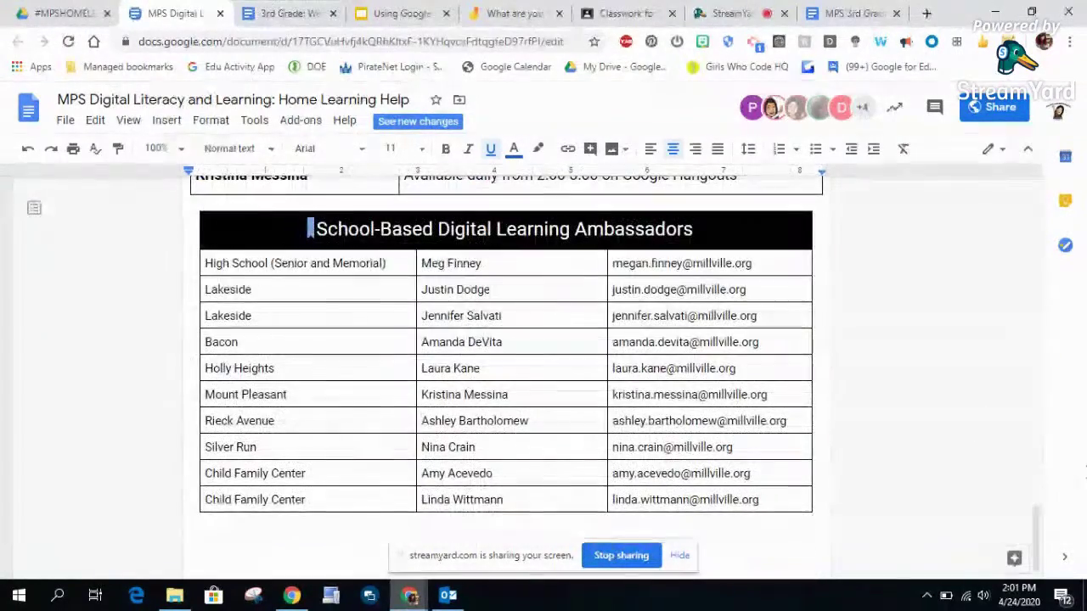
left_click_drag(1035, 522, 943, 294)
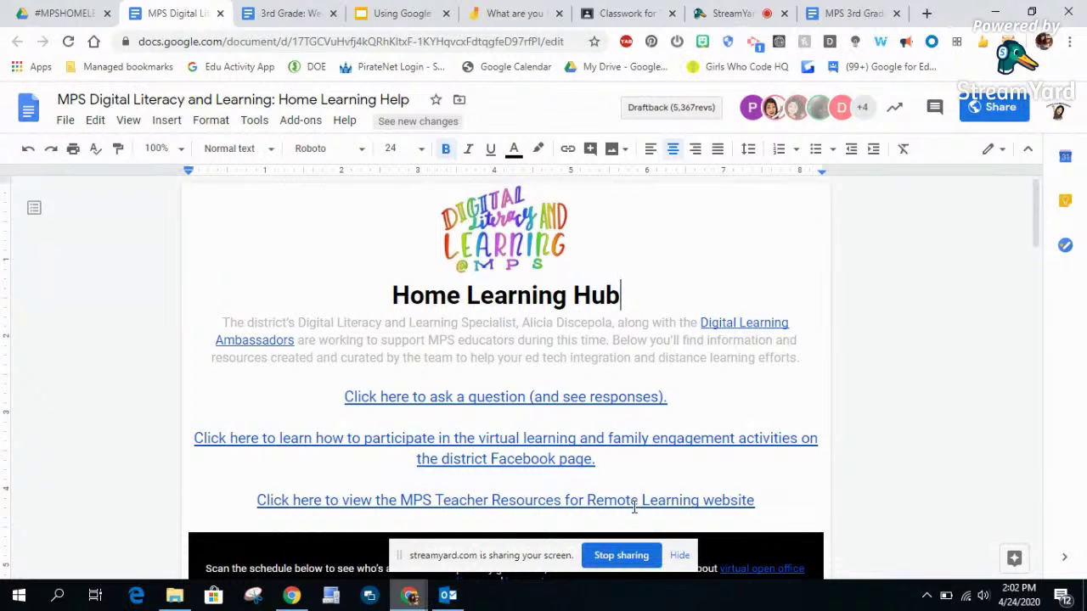
Step: Return to the Training class by way of the 3rd grade home learning plan, and show its Stream and Classwork pages
left_click(849, 13)
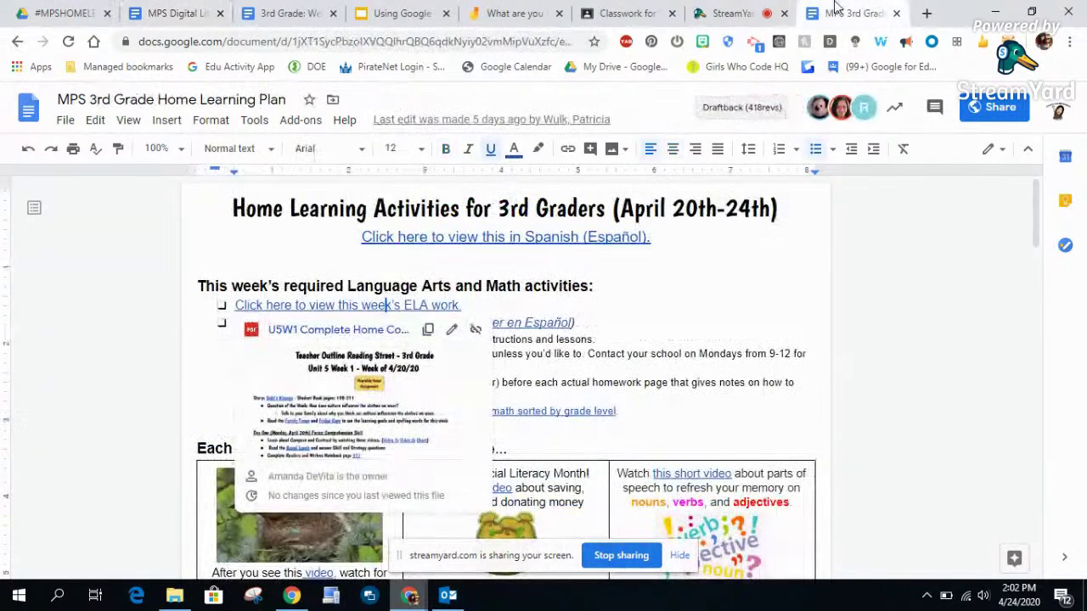
left_click(613, 10)
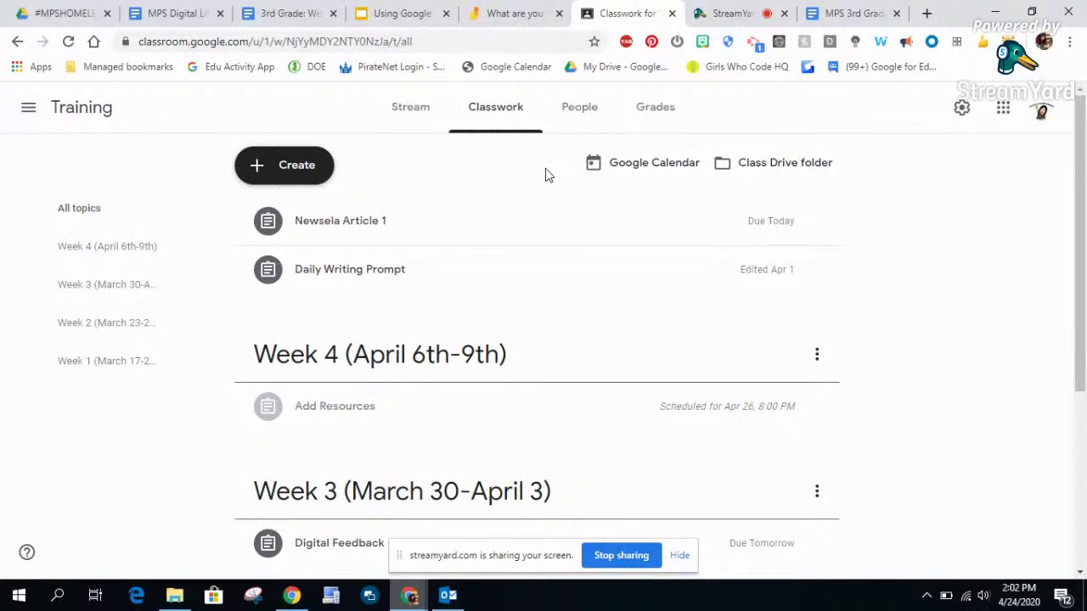
left_click(408, 115)
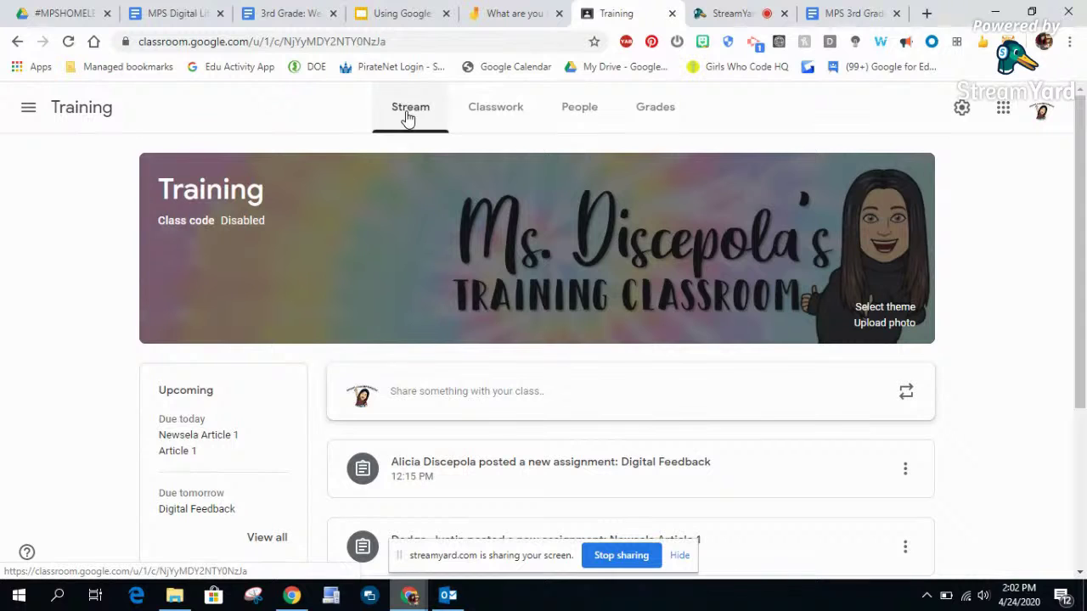
left_click(503, 121)
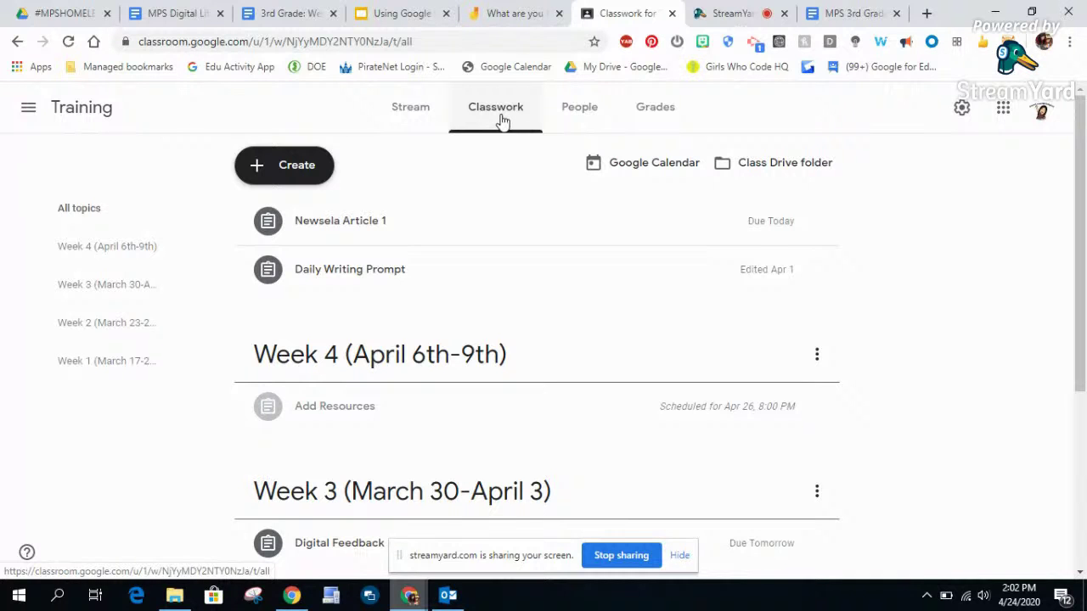
Step: Search Google for "cool symbols" in a new browser tab
left_click(926, 12)
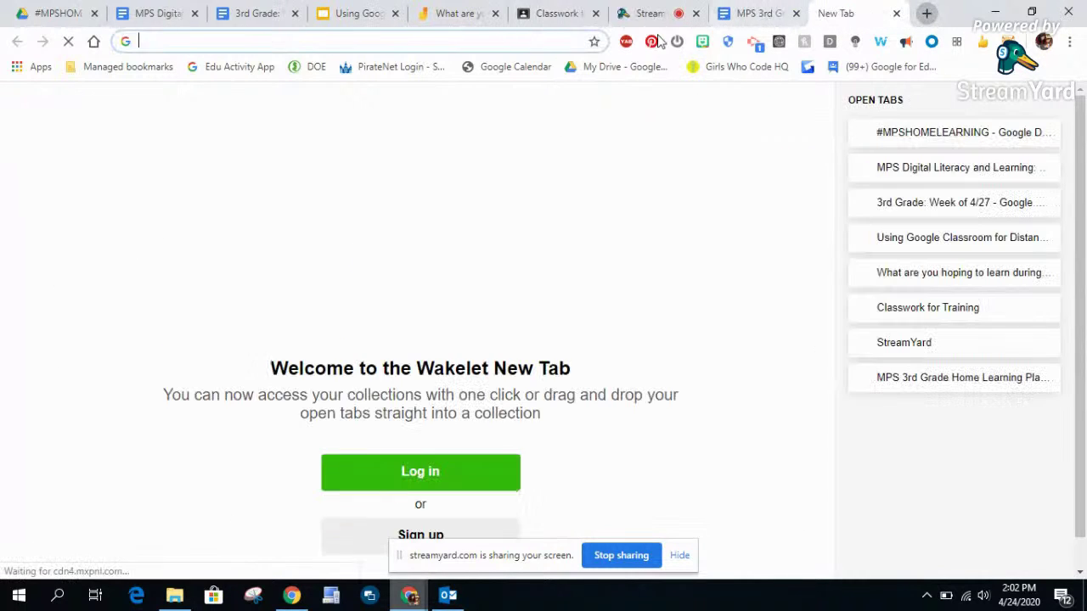
type("co")
key("BackSpace")
key("BackSpace")
type("cool")
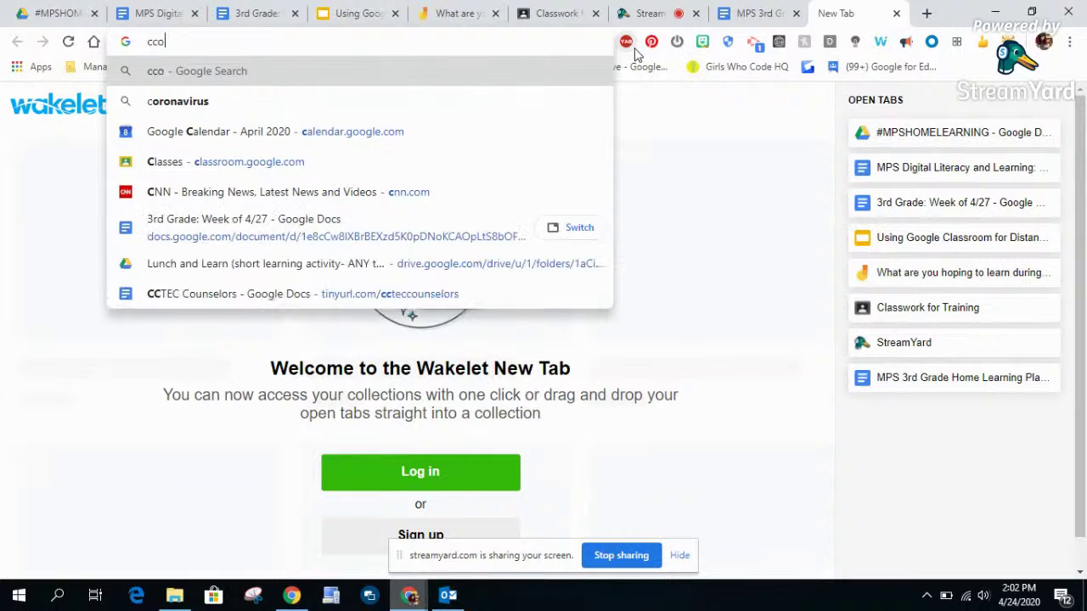
key("BackSpace")
key("BackSpace")
key("BackSpace")
key("BackSpace")
type("ool s")
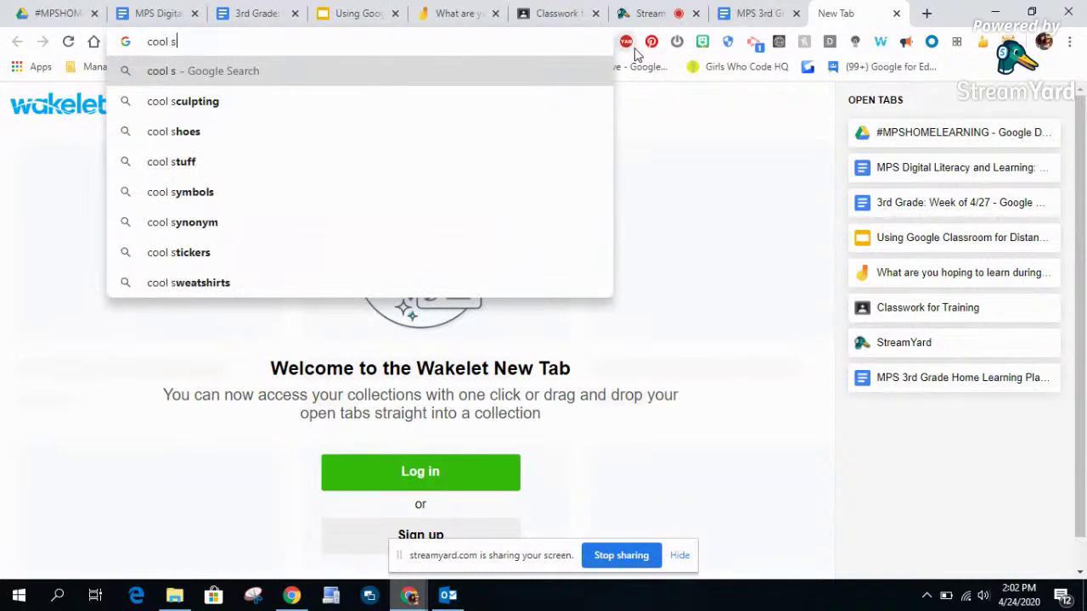
type("ymbol")
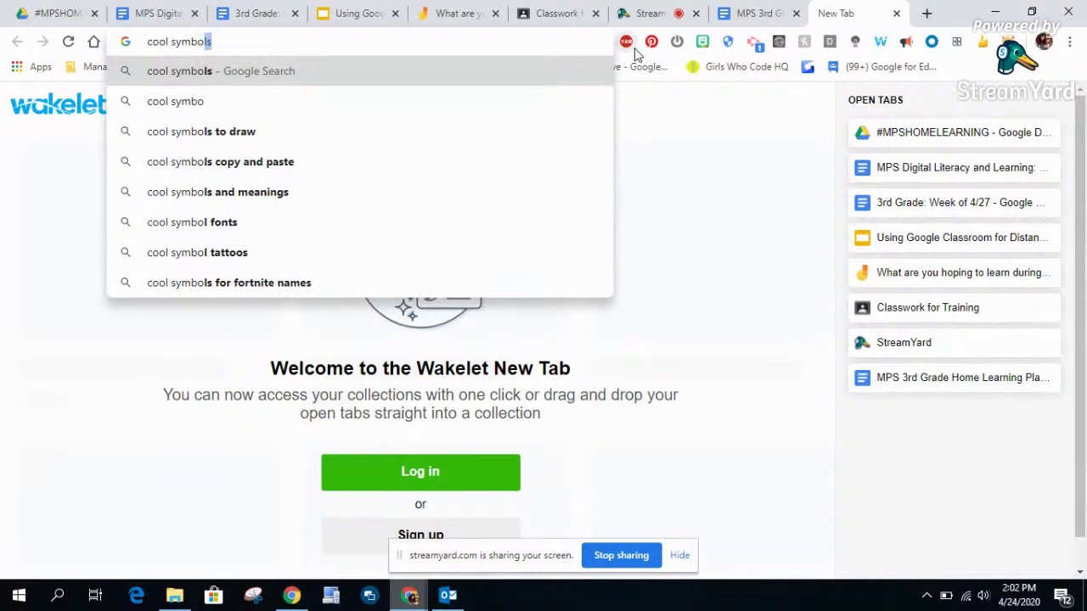
key("Return")
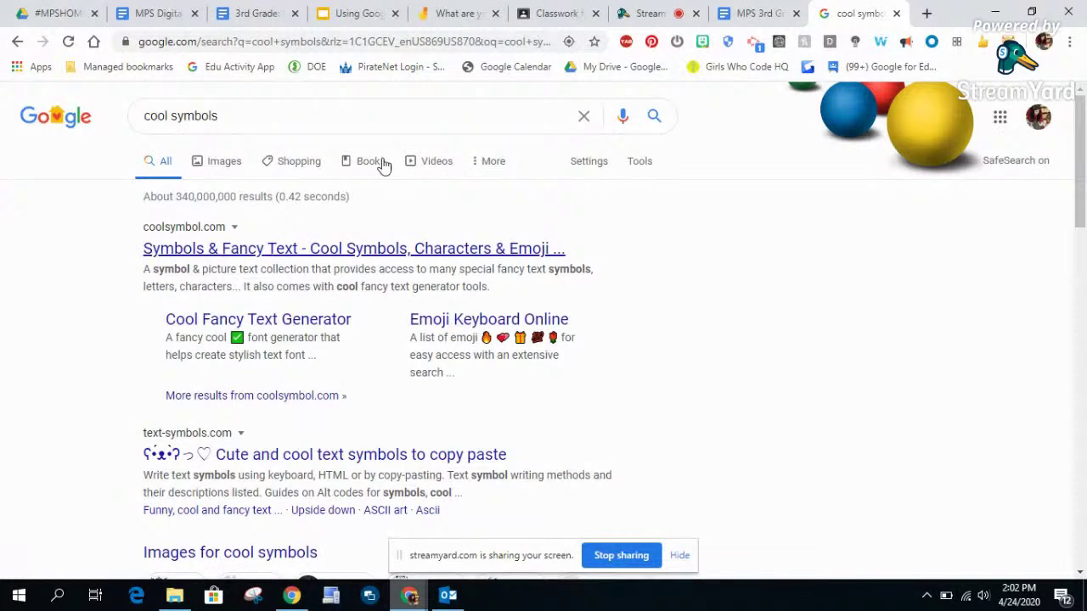
Step: Open the coolsymbol.com website from the results and copy the yellow heart from its Heart Symbols section
left_click(281, 252)
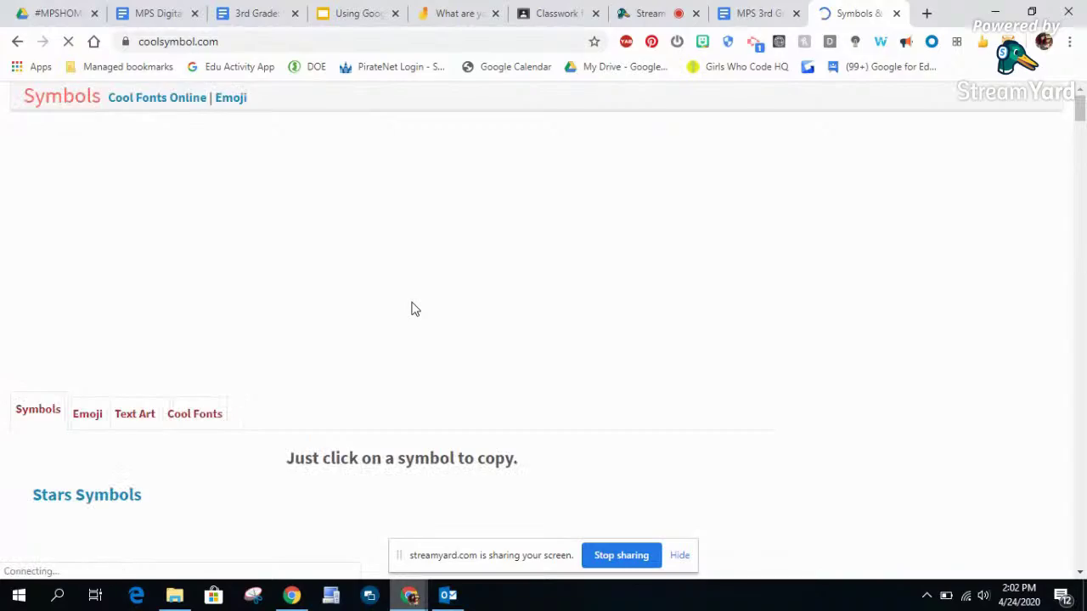
scroll(410, 309, "down", 12)
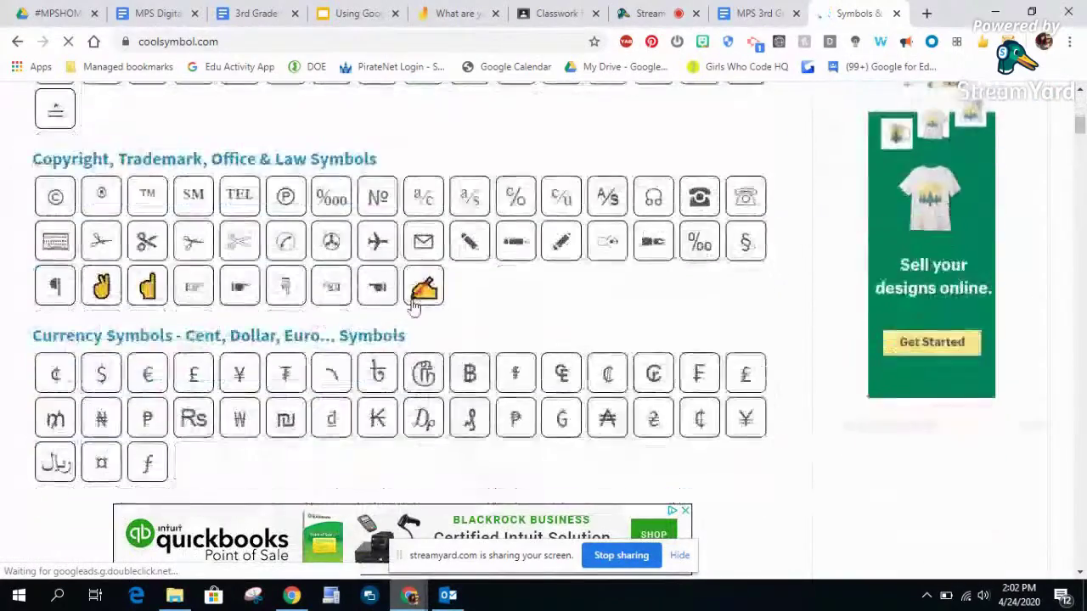
scroll(410, 306, "down", 10)
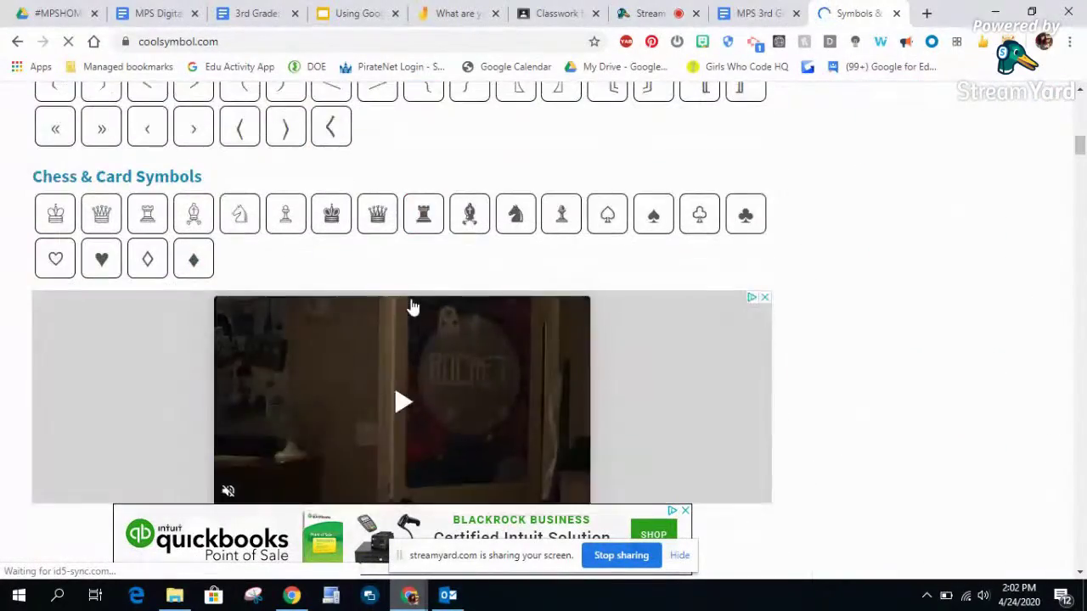
scroll(412, 306, "down", 10)
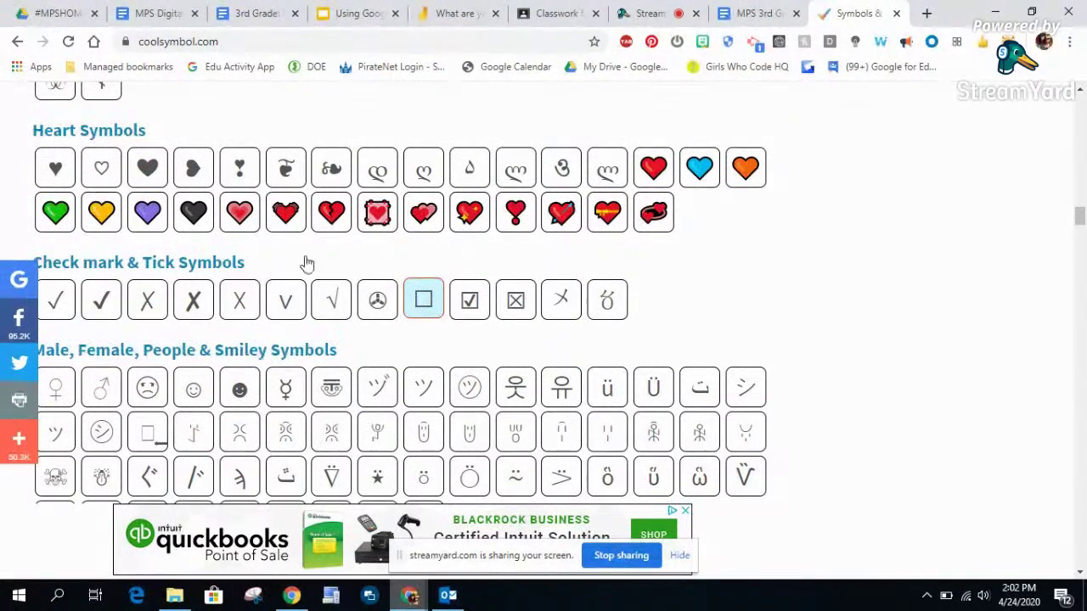
left_click(103, 213)
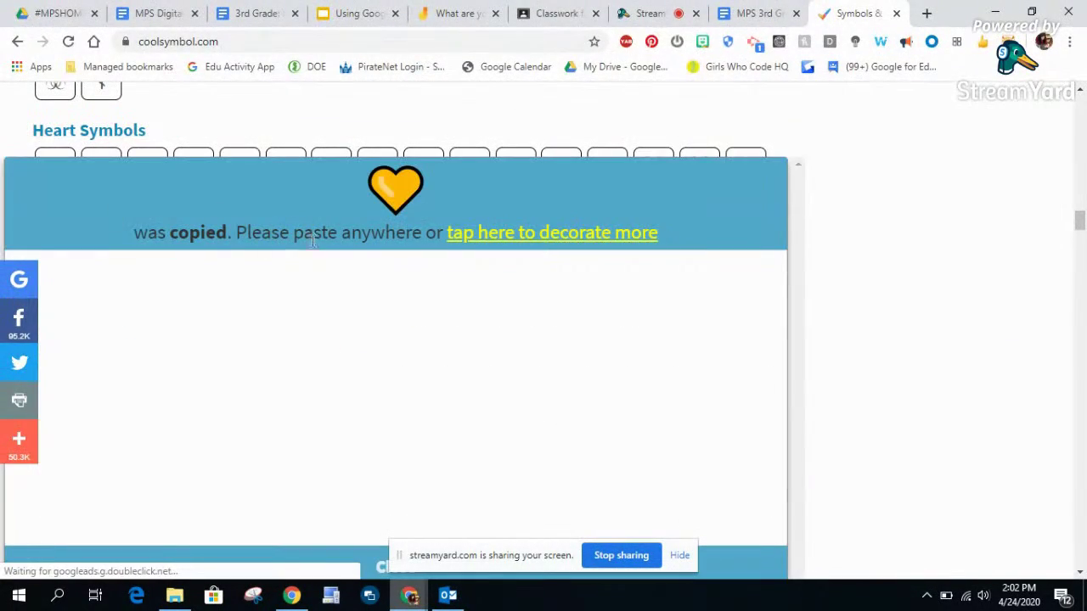
right_click(410, 197)
left_click(903, 389)
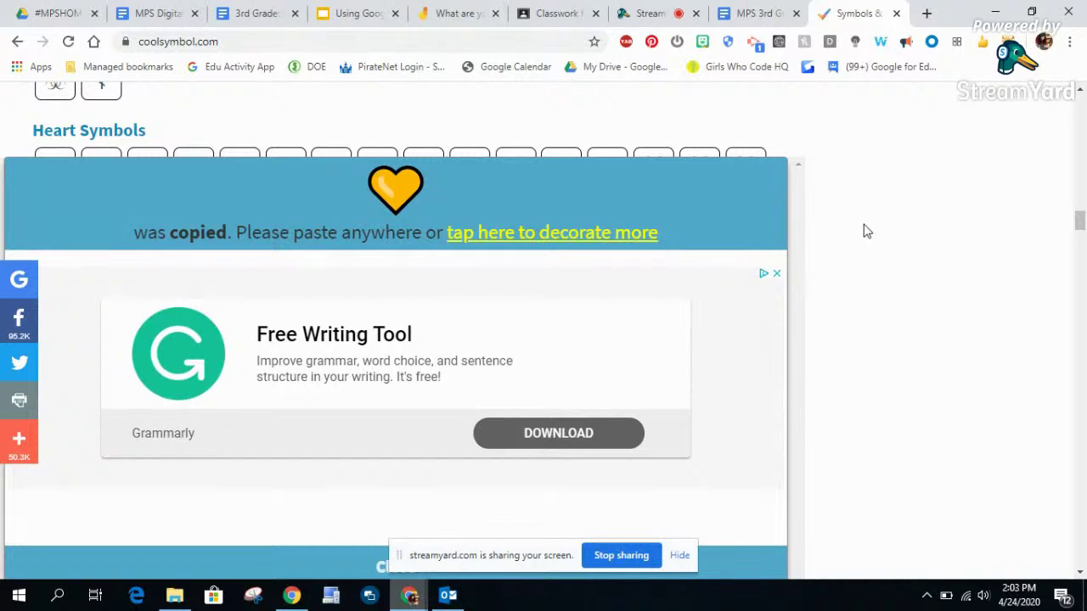
Step: Rename the Week 4 (April 6th-9th) topic in the Training class by adding the 💛 symbol before its name
left_click(563, 12)
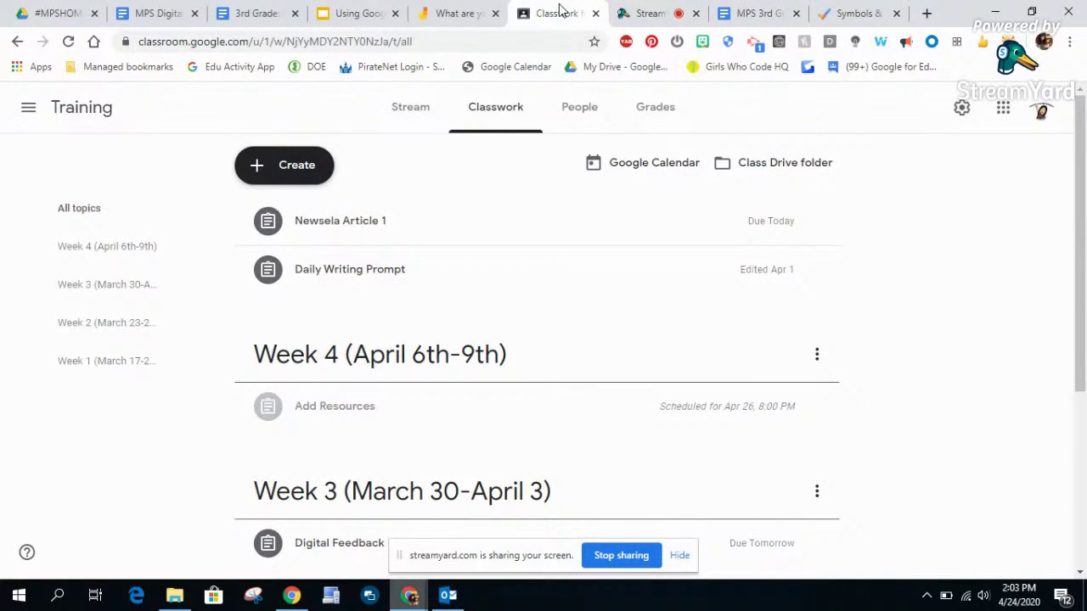
left_click(816, 353)
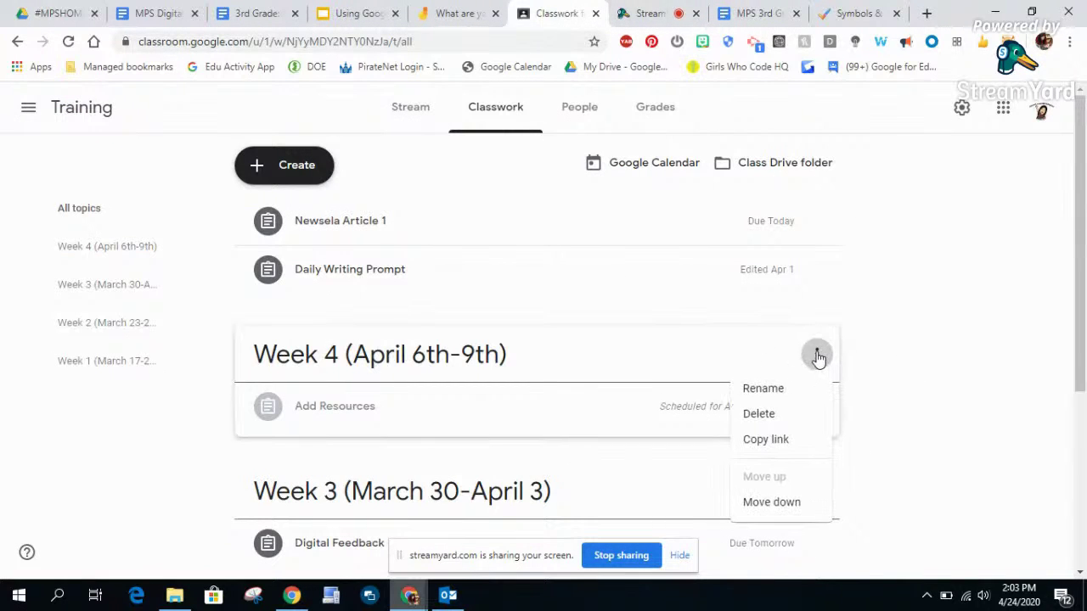
left_click(772, 391)
left_click(472, 312)
type("💛")
left_click(601, 382)
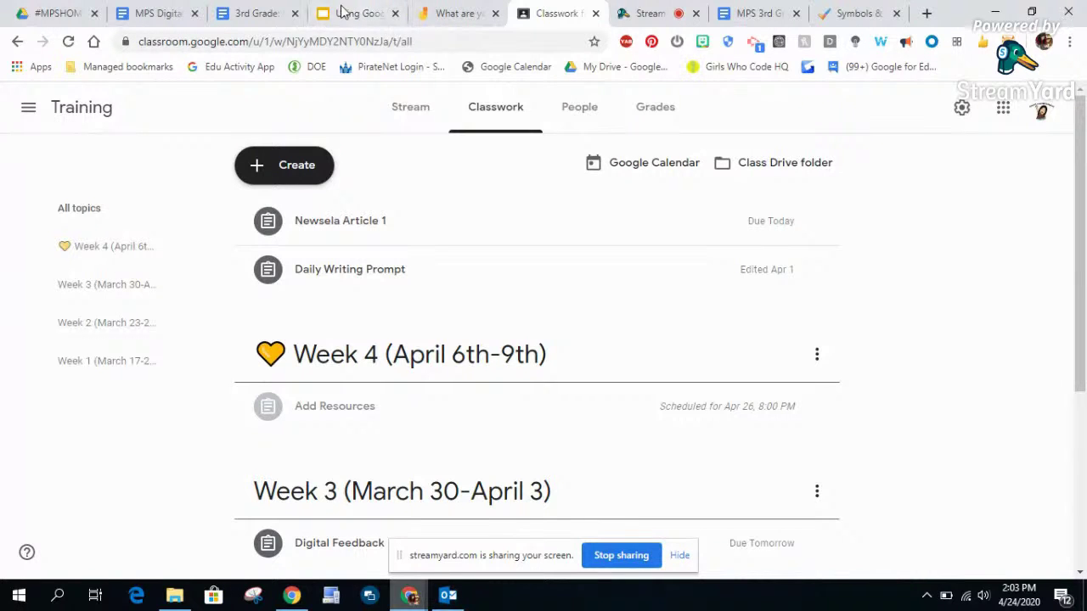
Step: Show the symbol-labelled folders in My Drive on Google Drive, and return to the Training class
left_click(55, 15)
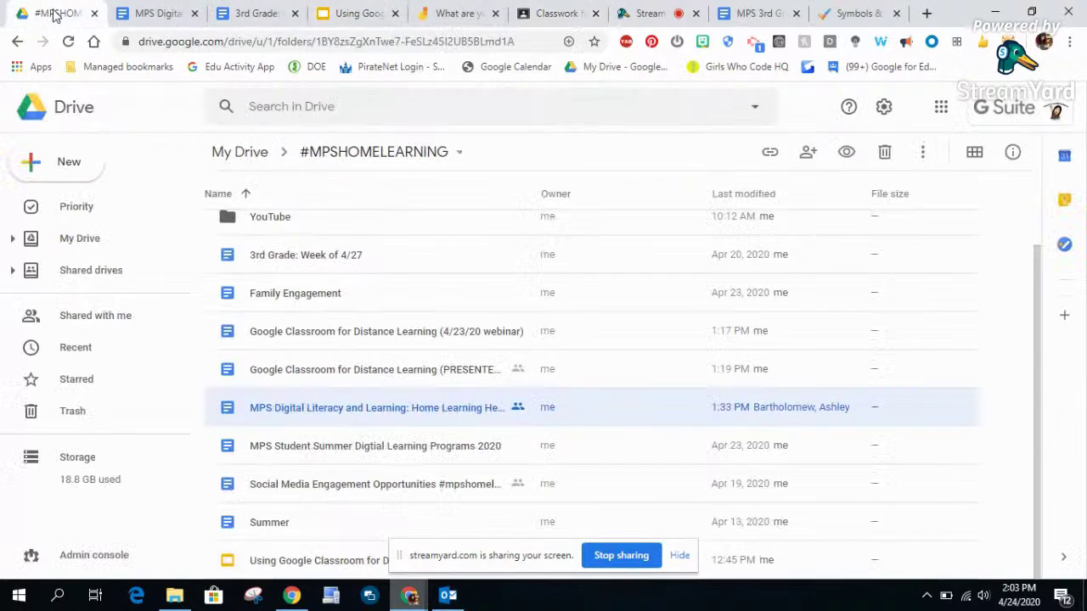
left_click(64, 238)
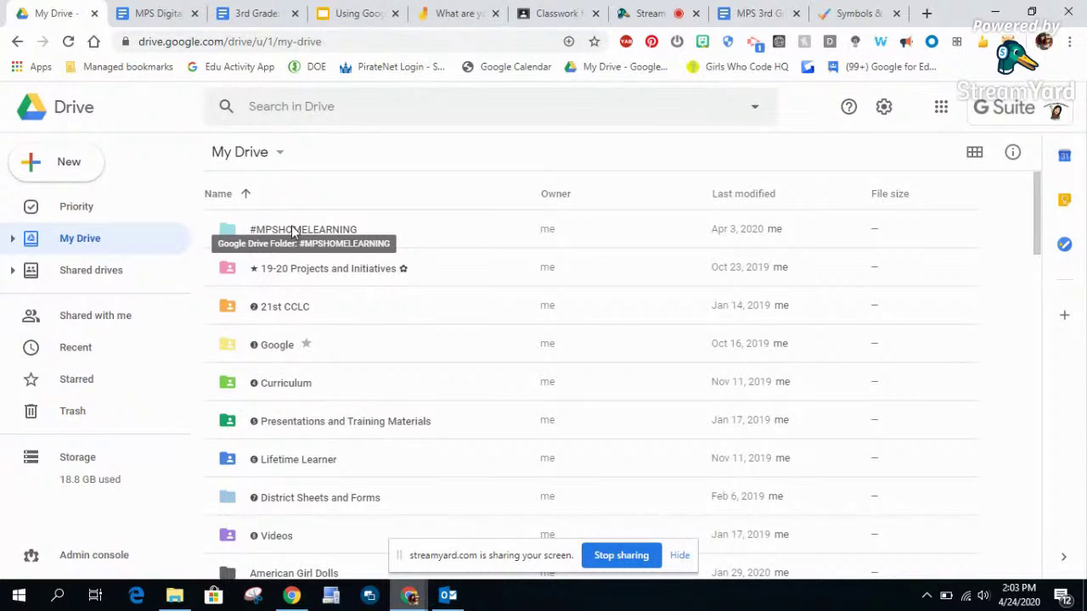
left_click(556, 13)
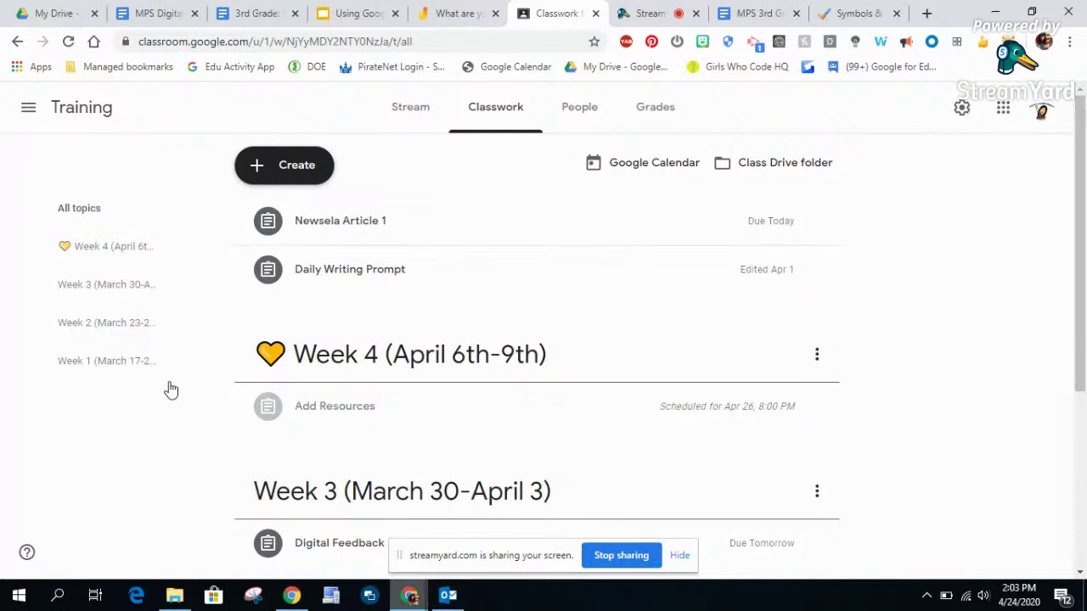
Step: View the Week 1 (March 17-20) topic on its own, and go through the Stream back to the full Classwork page
left_click(122, 370)
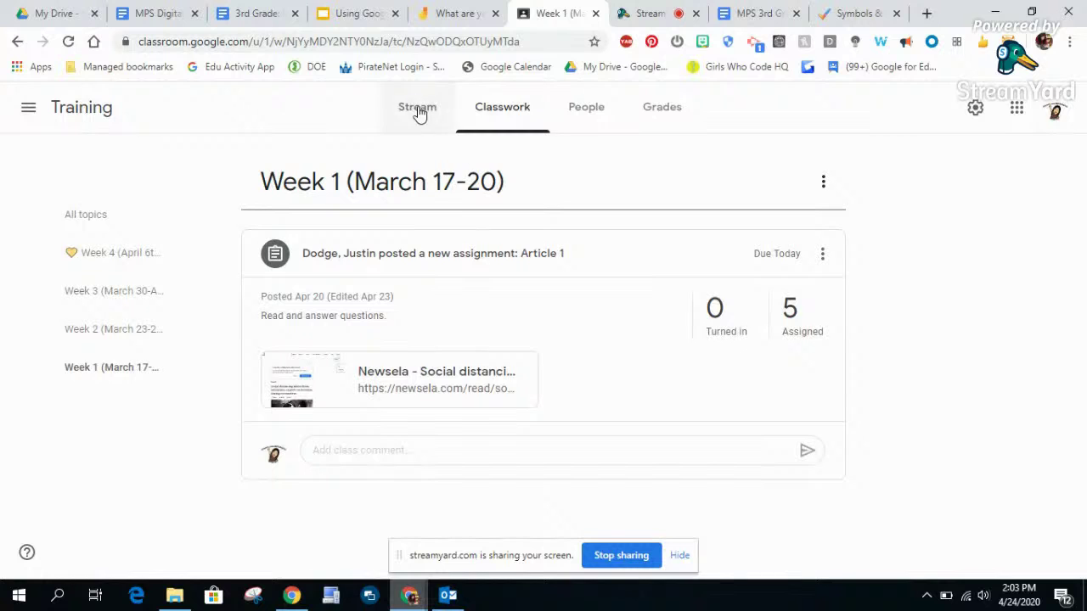
left_click(418, 115)
left_click(485, 112)
Step: Start a new assignment in the Training class and create a Google Docs document as its attachment
left_click(296, 168)
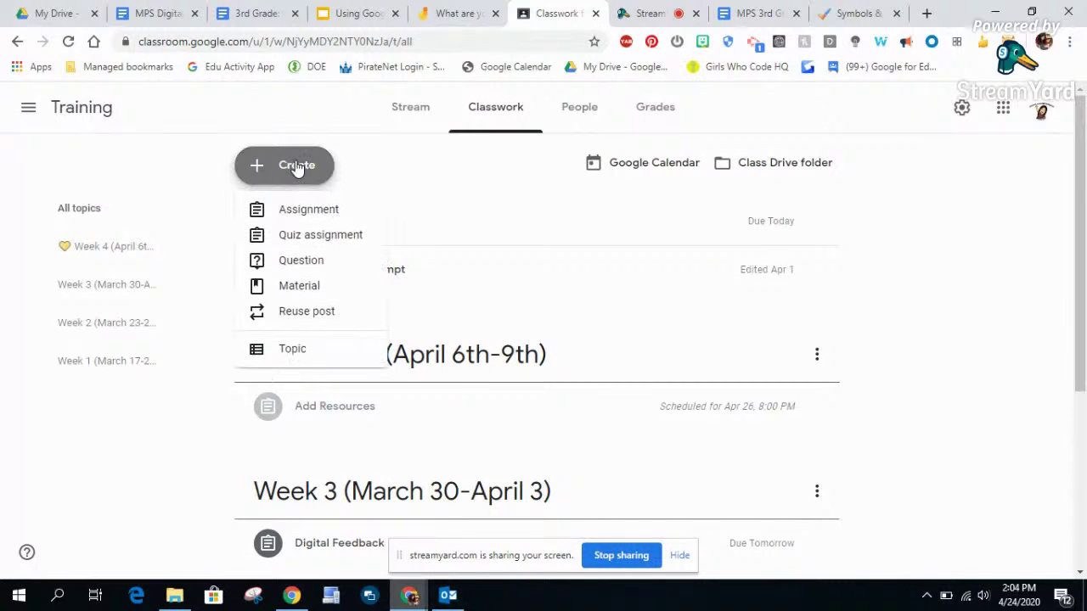
left_click(320, 215)
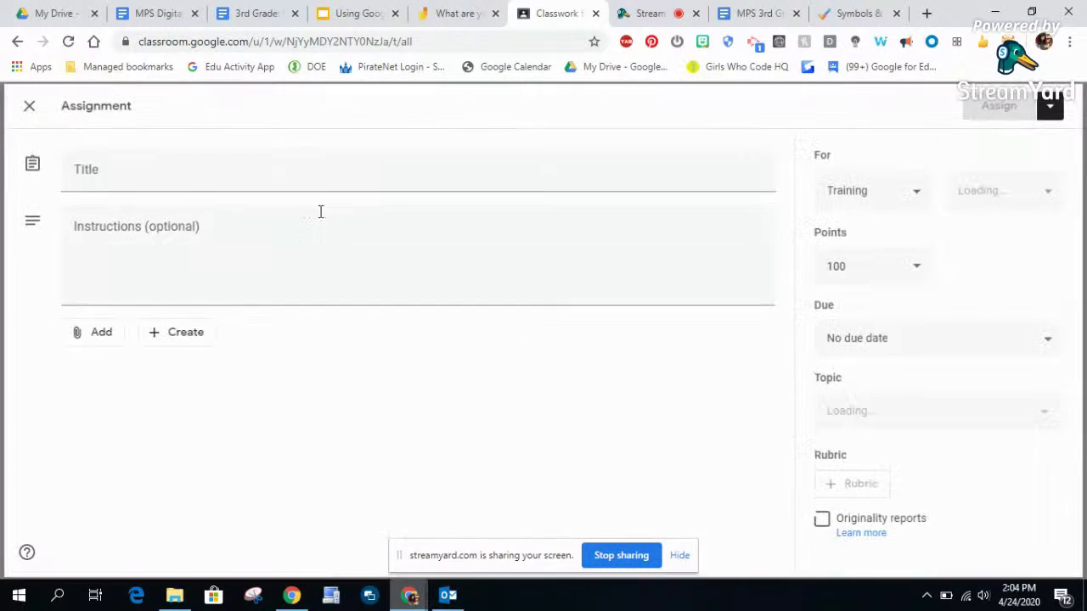
left_click(171, 338)
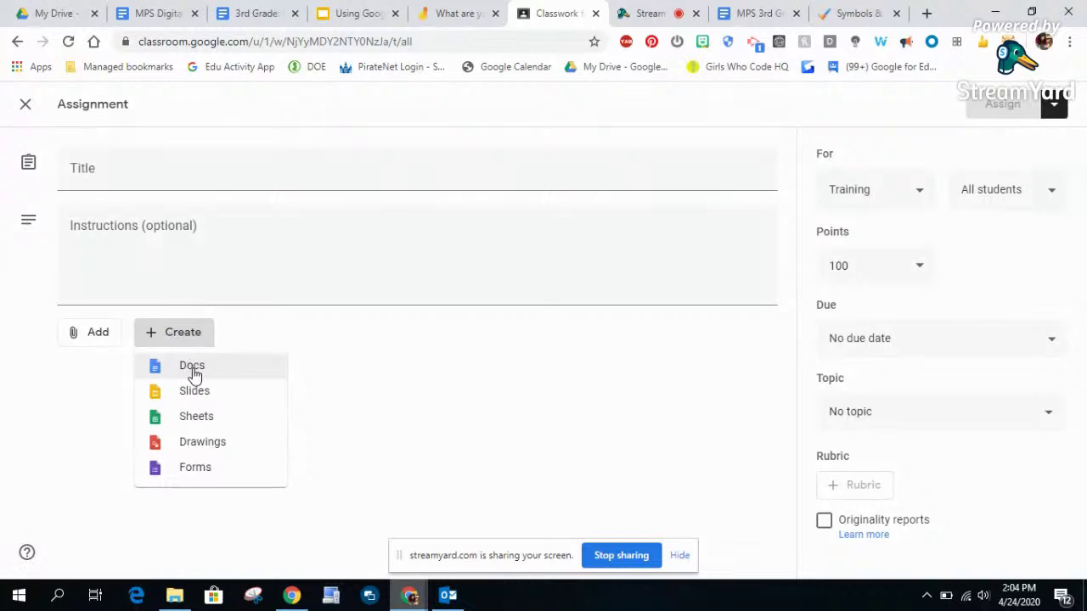
left_click(194, 370)
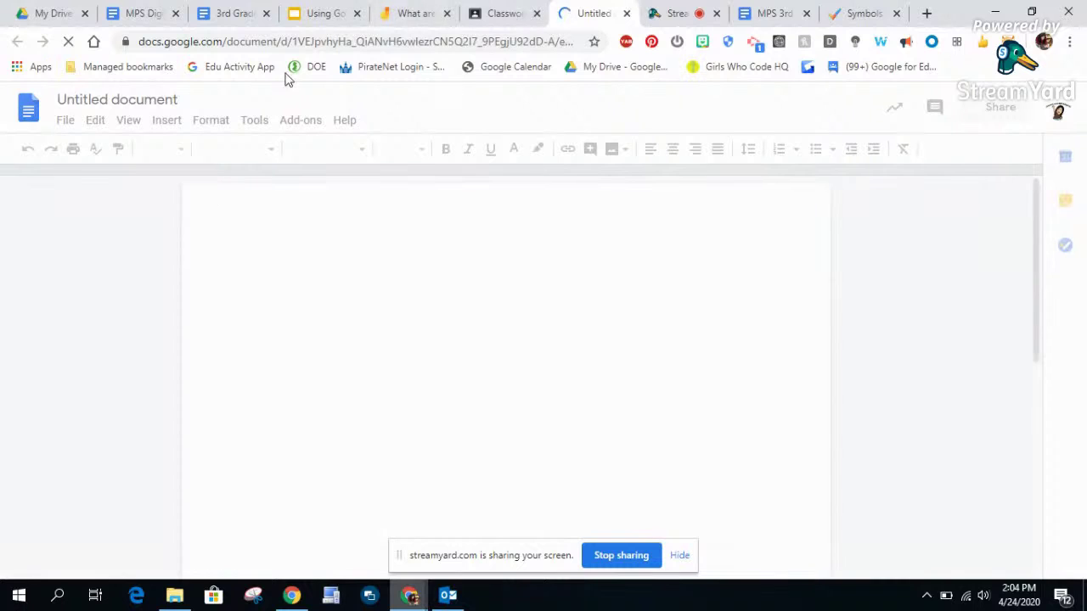
Step: Name the new untitled document "Home Learning Journal"
left_click(144, 100)
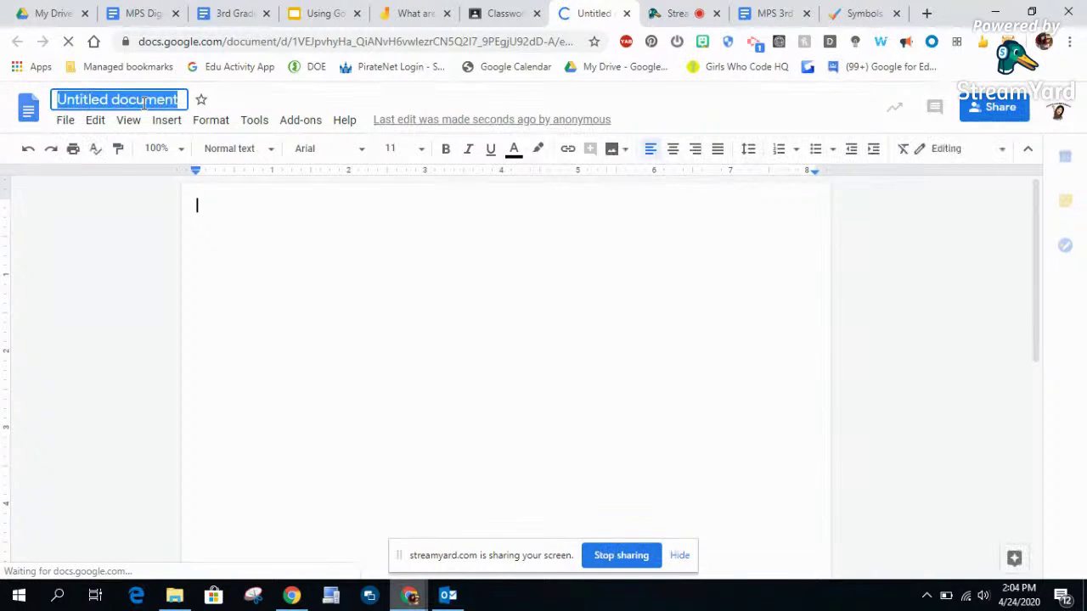
type("HOME")
key("BackSpace")
key("BackSpace")
key("BackSpace")
key("BackSpace")
type("HOM")
key("BackSpace")
key("BackSpace")
type("ome LEarning")
key("BackSpace")
key("BackSpace")
key("BackSpace")
key("BackSpace")
key("BackSpace")
key("BackSpace")
key("BackSpace")
type("earning Jounr")
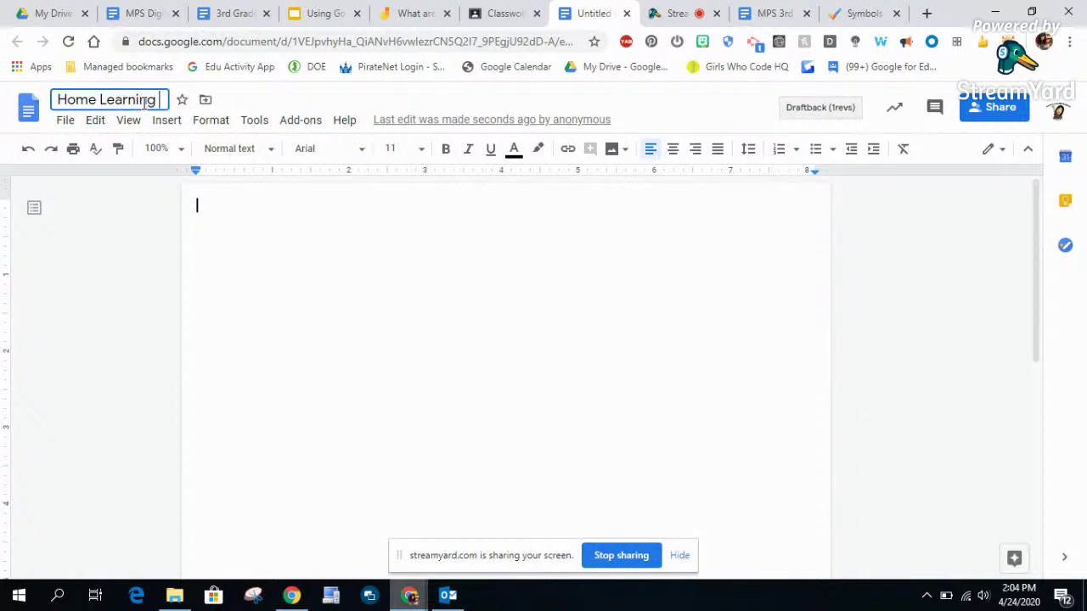
key("BackSpace")
key("BackSpace")
type("rnal")
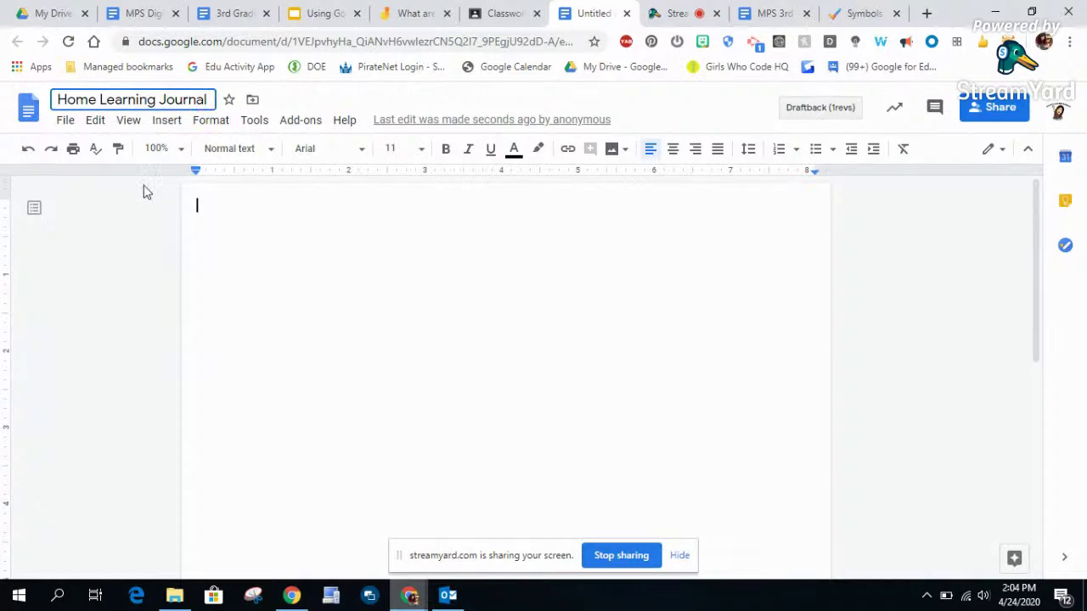
left_click(460, 213)
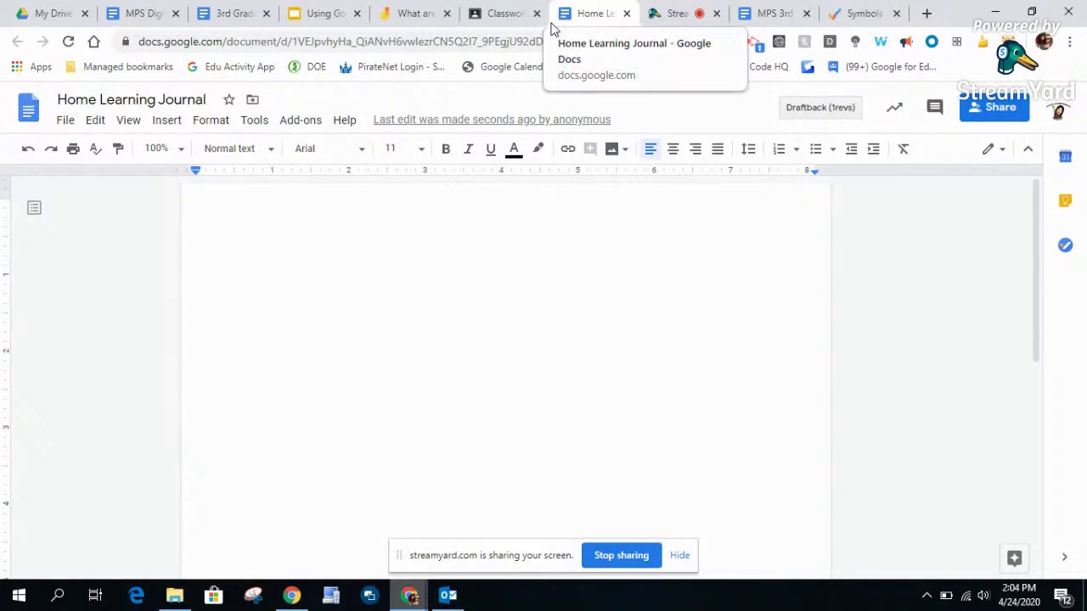
Step: Set the assignment's attached document to make a copy for each student, and close the untitled assignment
left_click(502, 13)
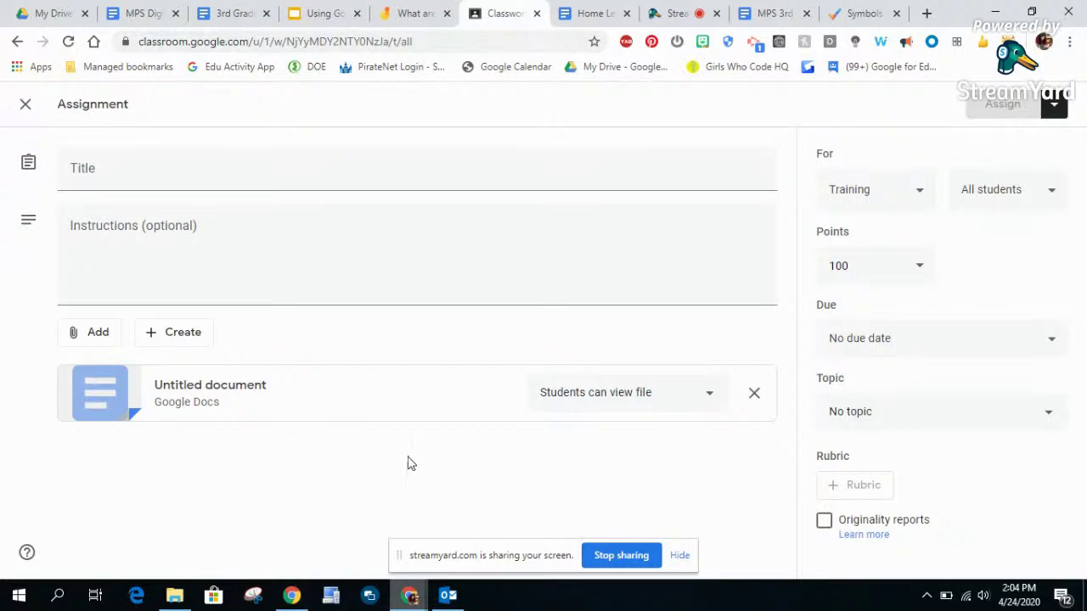
left_click(668, 396)
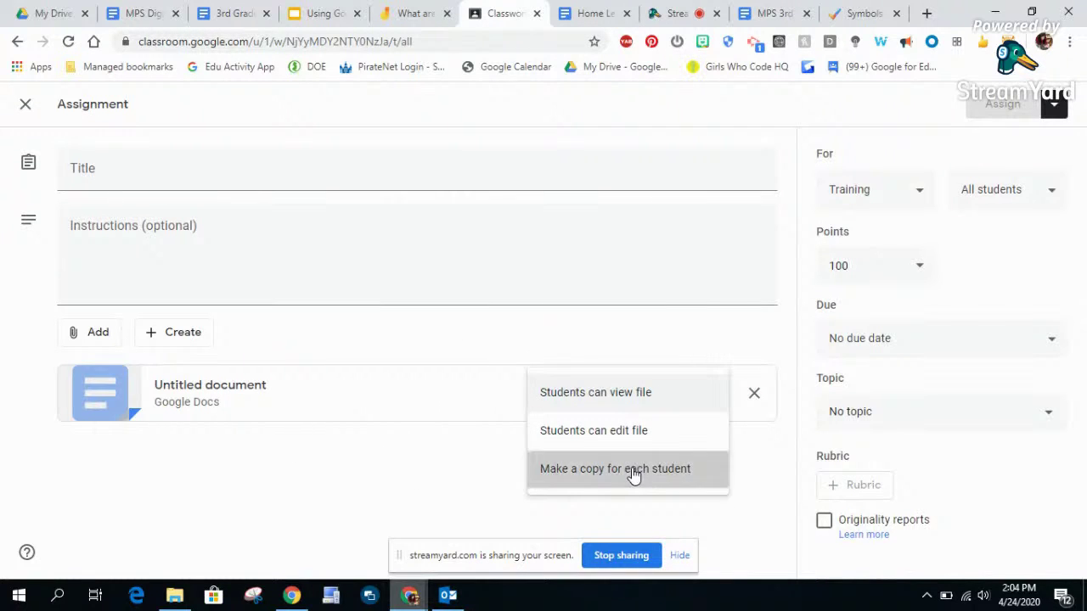
left_click(635, 472)
left_click(143, 180)
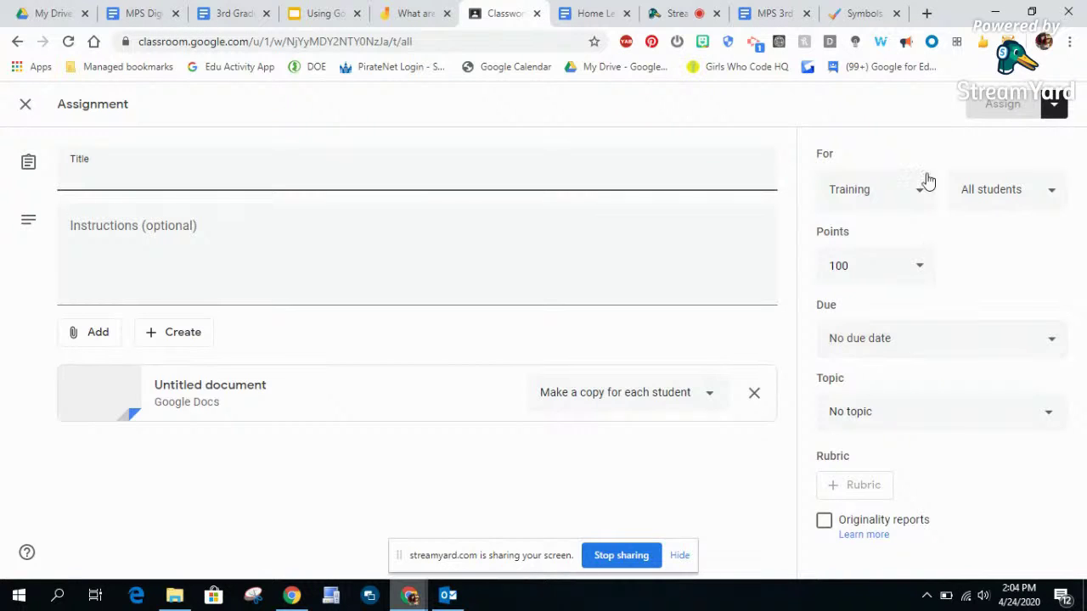
left_click(26, 106)
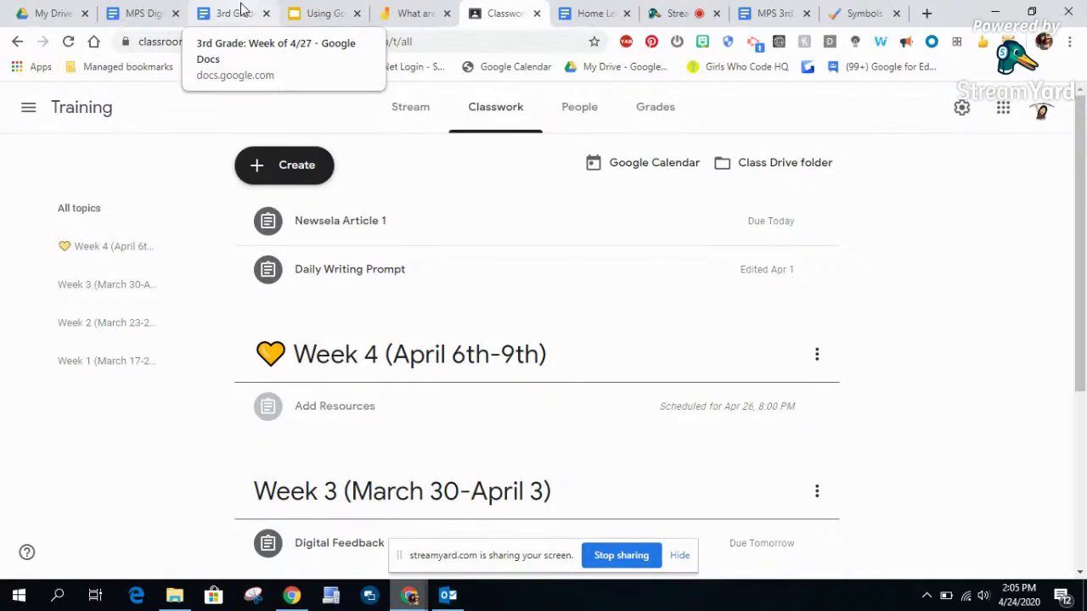
Step: Try a comment on Thursday's "Adjectives that Compare" activity in the 3rd Grade: Week of 4/27 plan
left_click(239, 13)
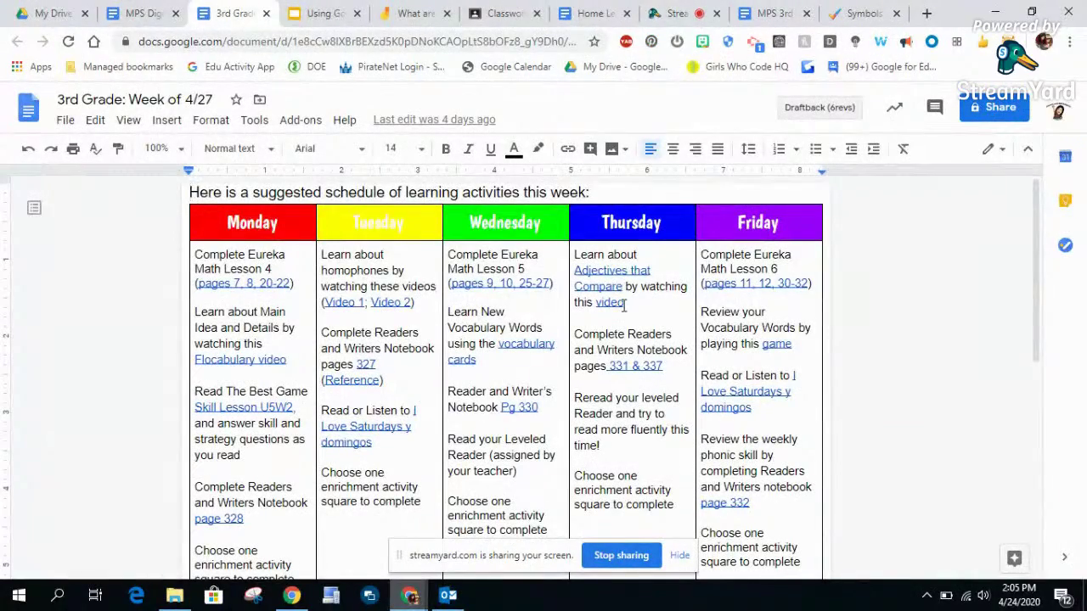
scroll(624, 305, "down", 5)
scroll(624, 306, "up", 5)
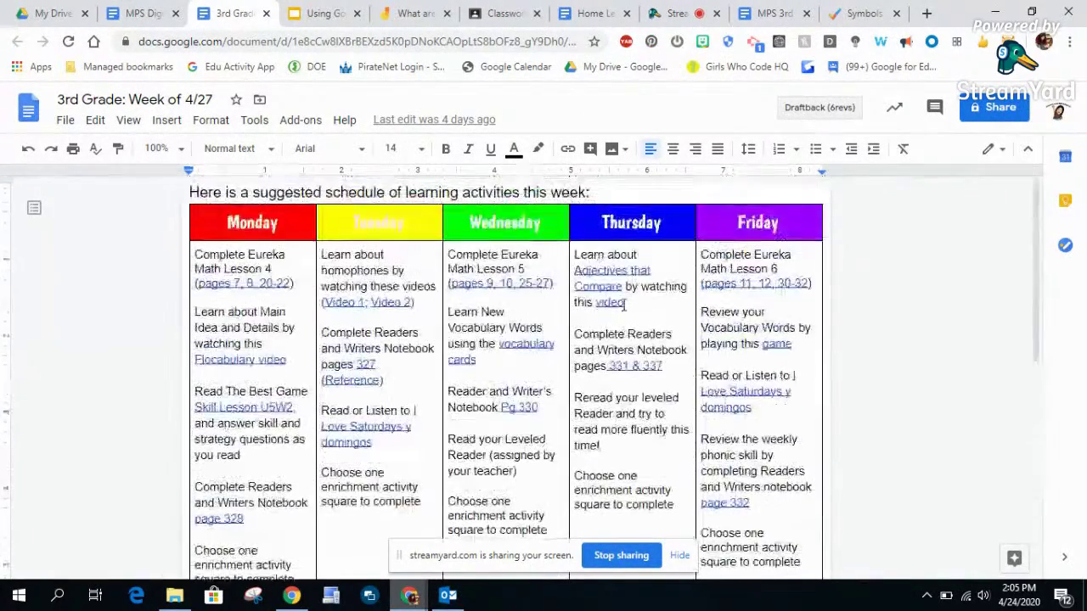
left_click_drag(574, 253, 654, 304)
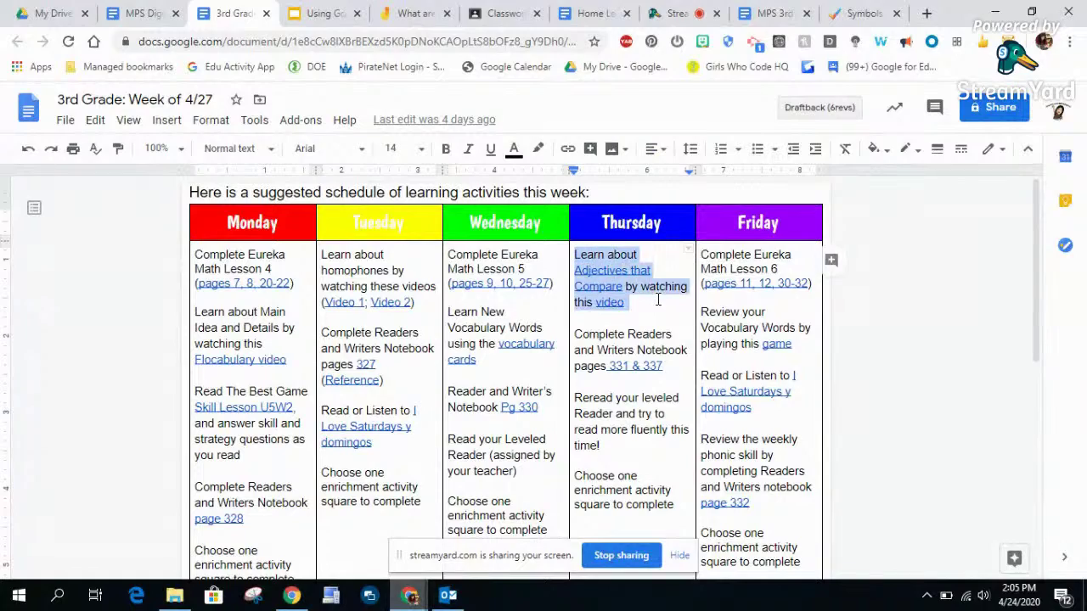
left_click(832, 260)
left_click(834, 360)
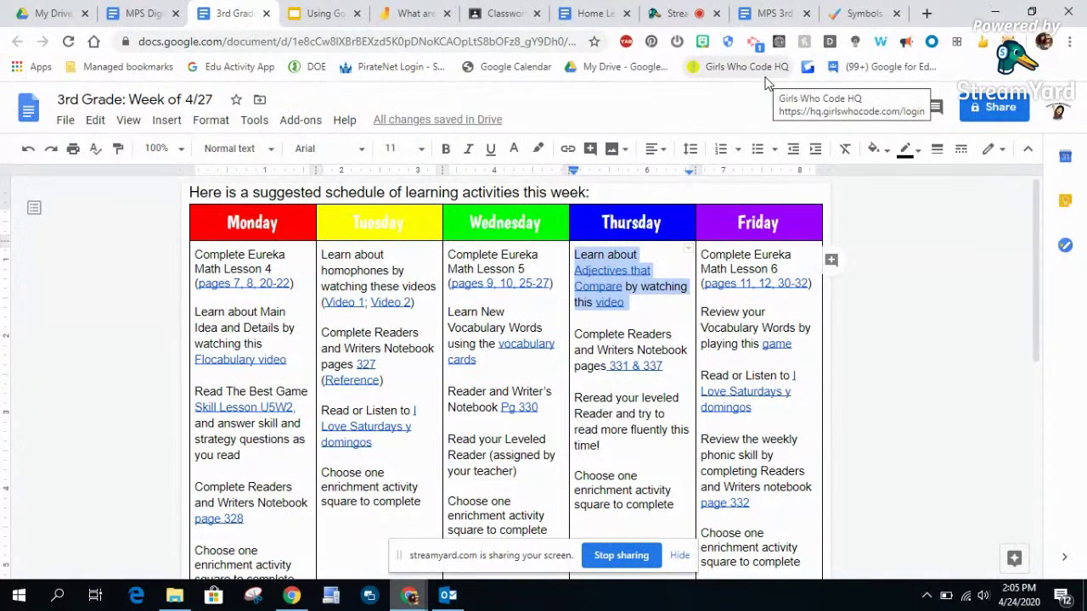
left_click(628, 302)
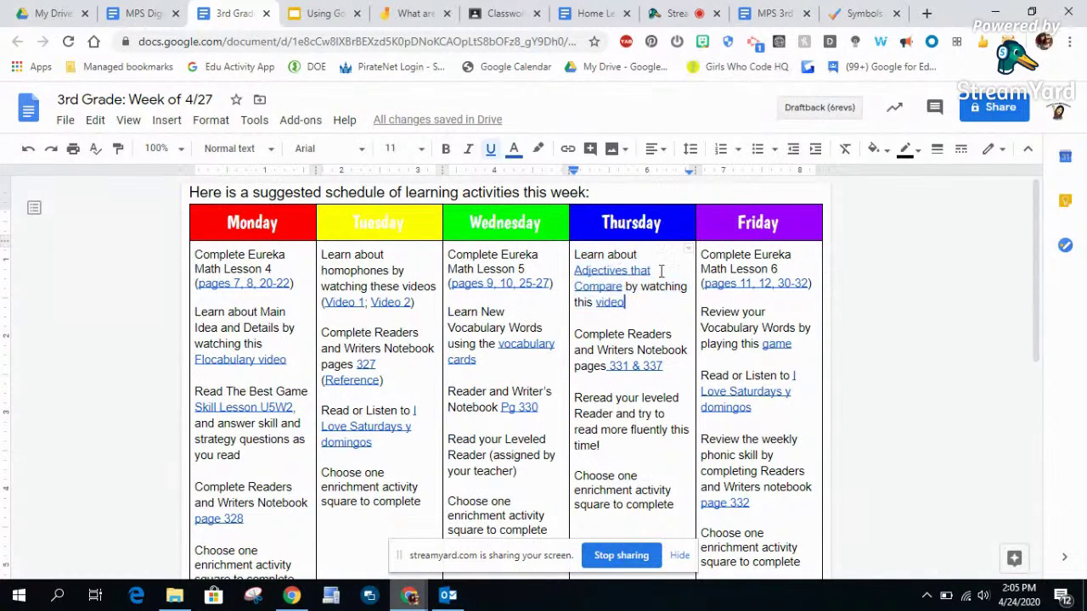
Step: Switch to the StreamYard studio and start ending the live broadcast
left_click(683, 15)
left_click(486, 11)
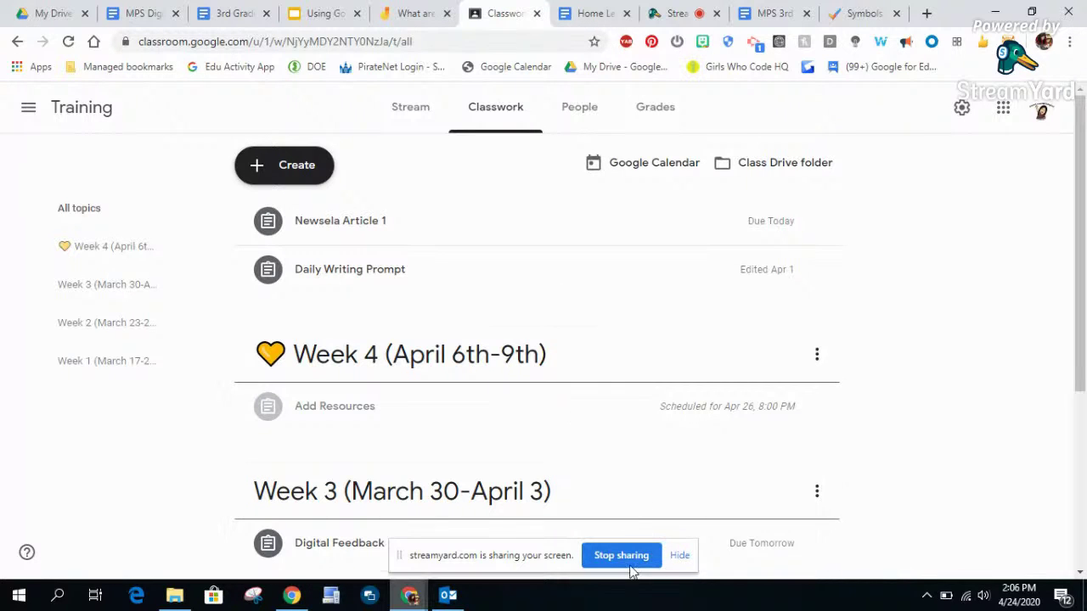
left_click(686, 17)
left_click(1015, 105)
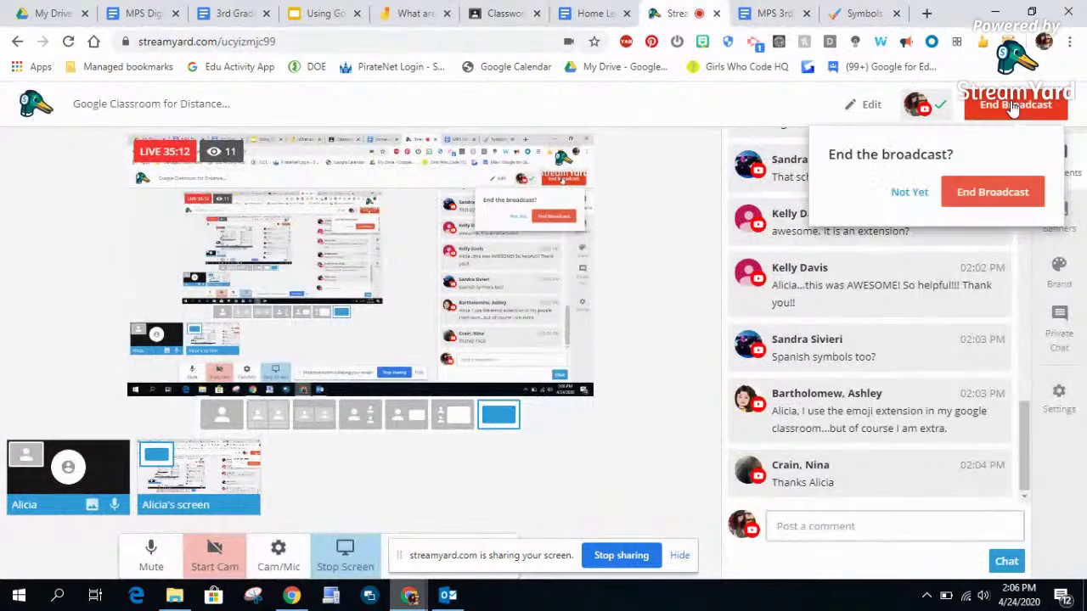